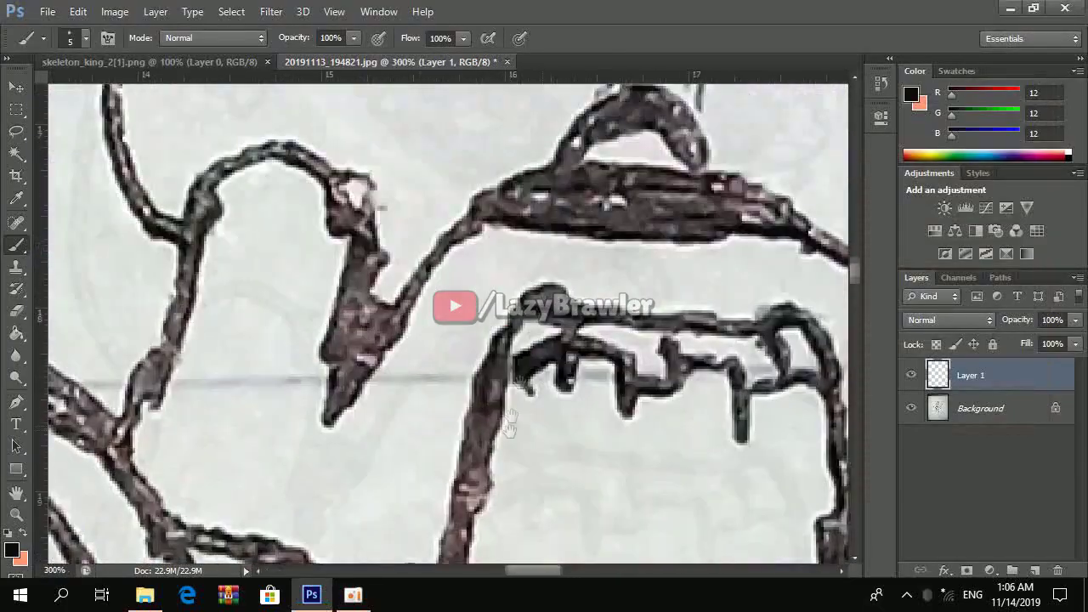
Pan the canvas to bring another part of the skeleton sketch into view
drag(508, 425, 570, 339)
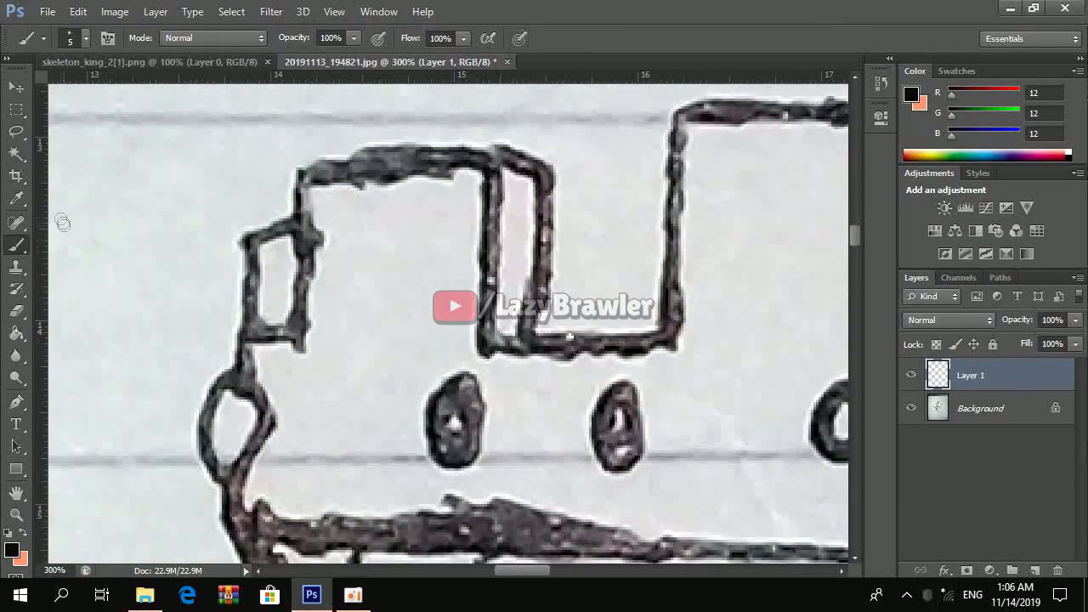
Increase the inking brush to size 7
scroll(288, 219, up, 1)
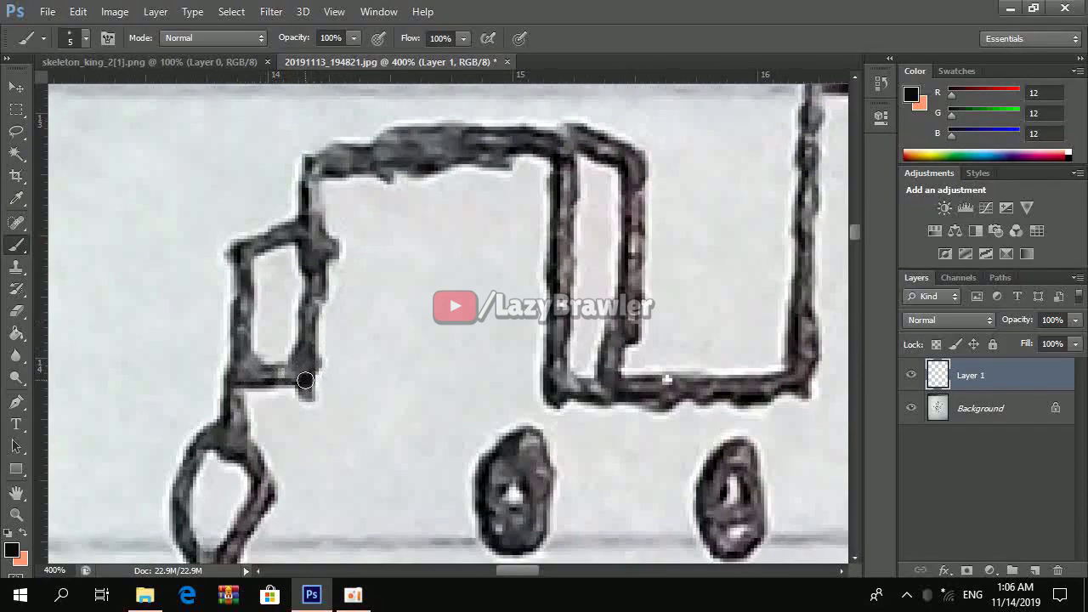
click(90, 41)
click(303, 325)
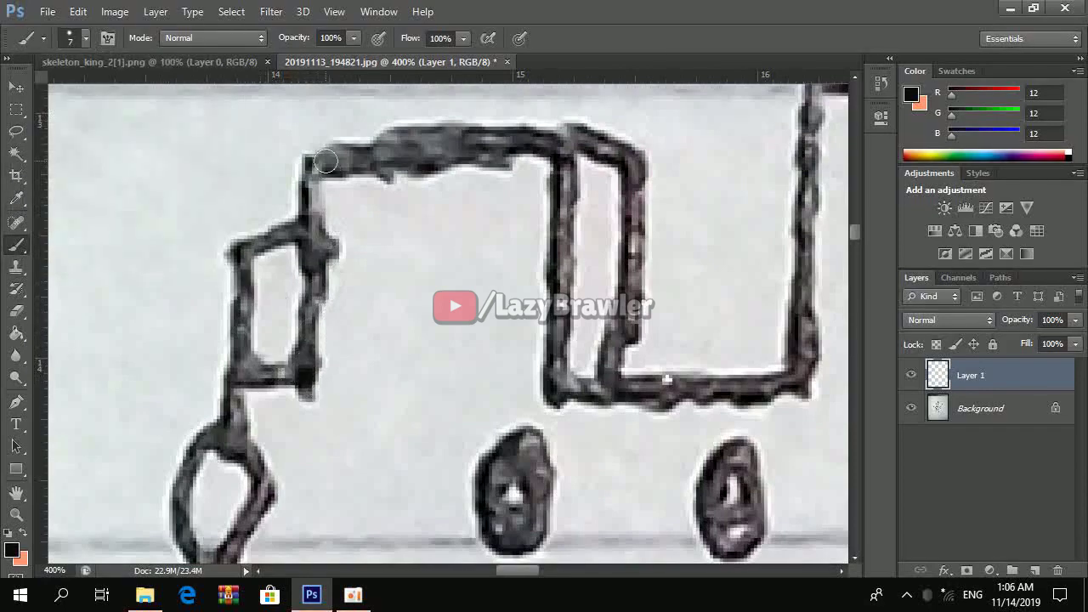
Ink straight lines along the crown's top edge and right box, redrawing the rough top edge
shift+click(310, 167)
shift+click(561, 155)
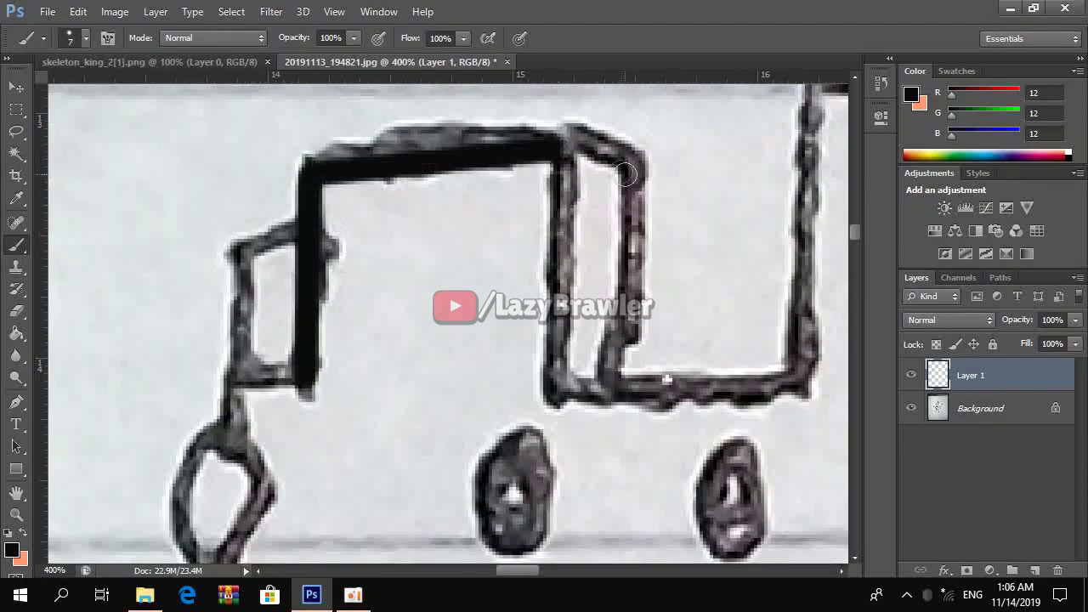
shift+click(551, 385)
shift+click(615, 384)
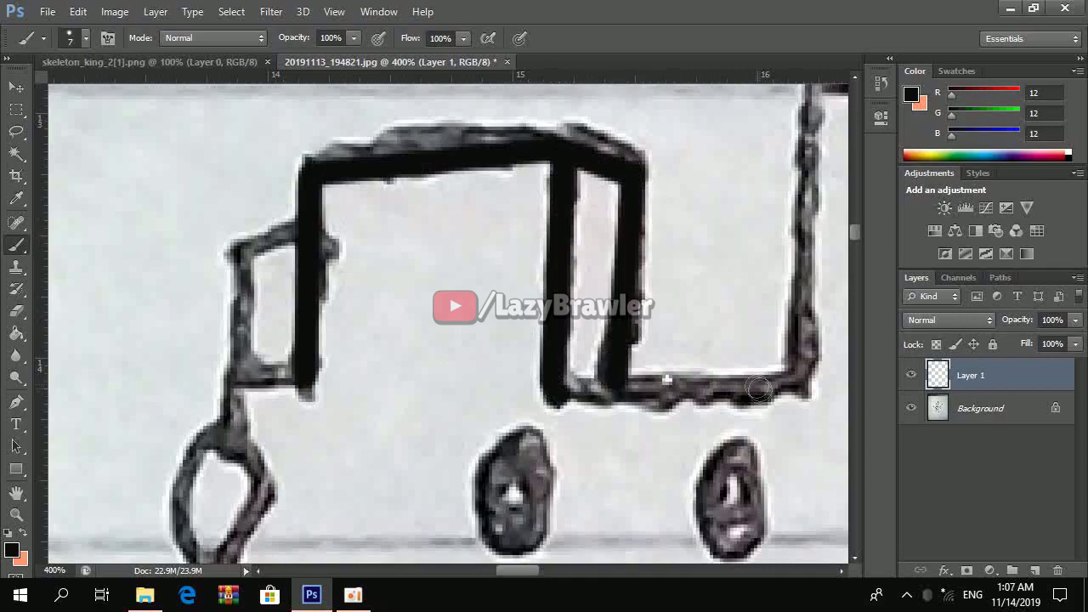
shift+click(805, 382)
drag(805, 382, 595, 421)
shift+click(601, 136)
drag(630, 158, 398, 161)
shift+click(723, 220)
key(ctrl+z)
drag(307, 151, 740, 225)
mouse_move(510, 382)
mouse_down()
mouse_move(510, 339)
mouse_move(285, 301)
mouse_move(540, 217)
mouse_up()
Ink the small box's inner rectangle and the vertical lines down to the arm
shift+click(613, 222)
shift+click(608, 387)
shift+click(544, 382)
click(612, 232)
shift+click(600, 379)
click(631, 230)
scroll(634, 340, down, 3)
scroll(625, 442, down, 2)
shift+click(620, 461)
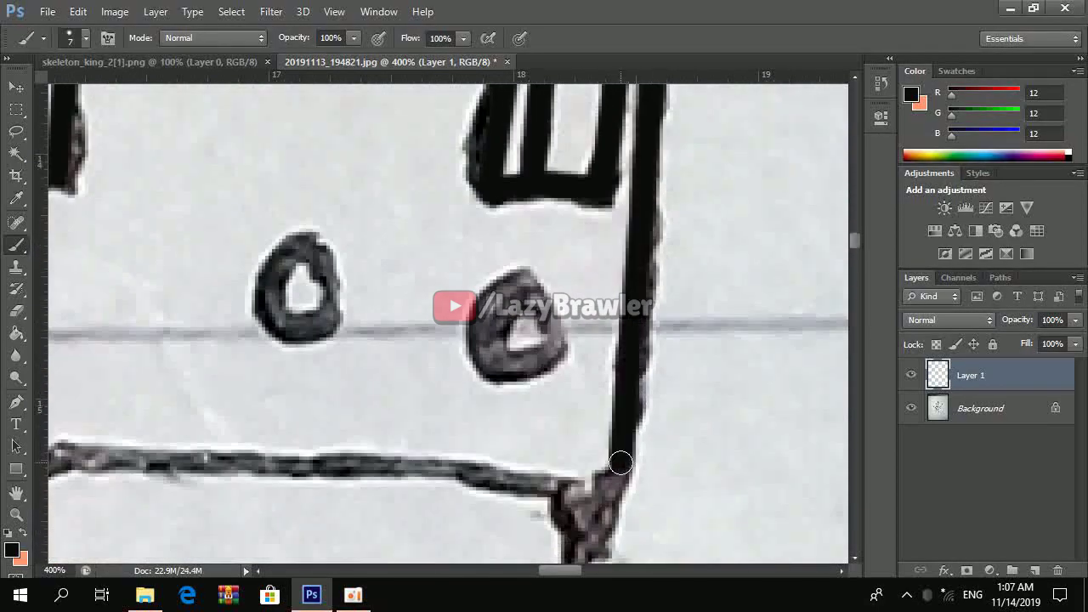
scroll(612, 459, down, 2)
shift+click(597, 438)
scroll(597, 438, down, 3)
scroll(597, 438, up, 2)
Ink the horizontal arm line and the vertical neck line
mouse_move(802, 357)
mouse_down()
mouse_move(395, 362)
mouse_move(650, 375)
mouse_move(314, 364)
mouse_up()
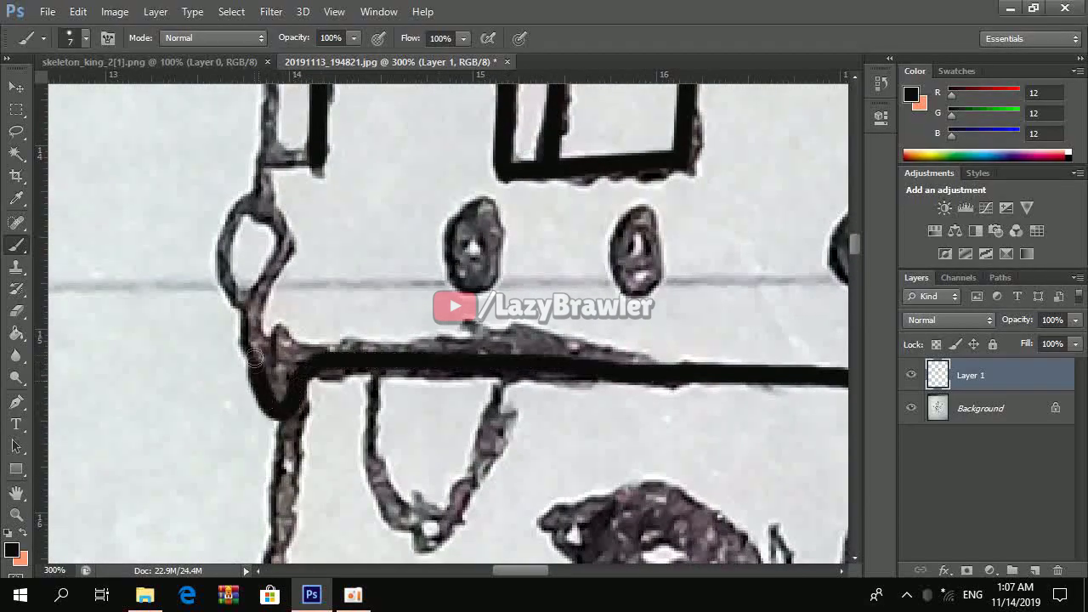
drag(283, 241, 262, 187)
scroll(262, 187, up, 3)
shift+click(325, 220)
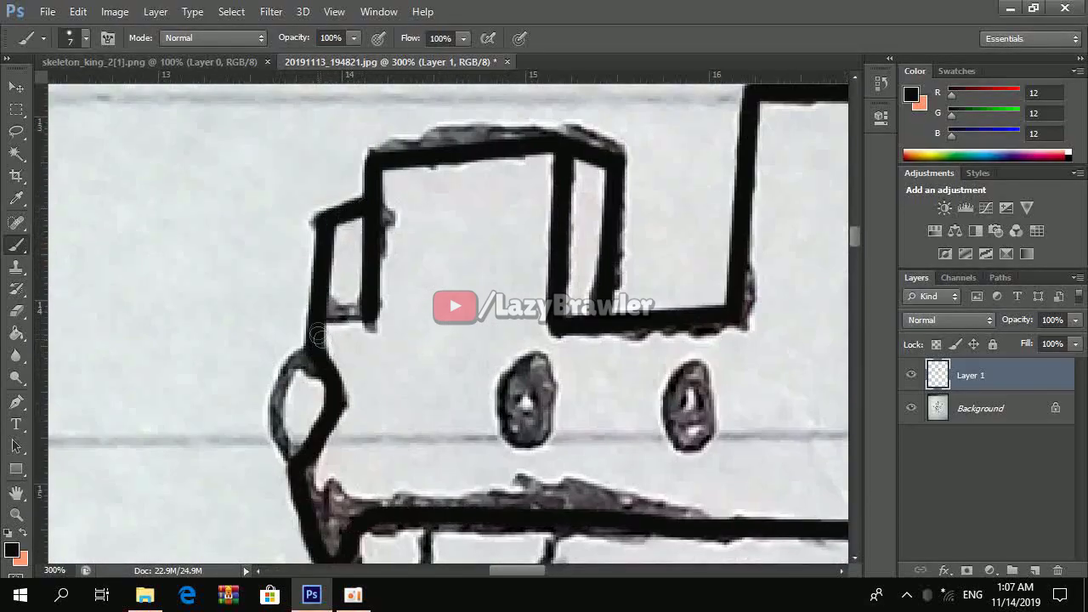
scroll(449, 318, down, 3)
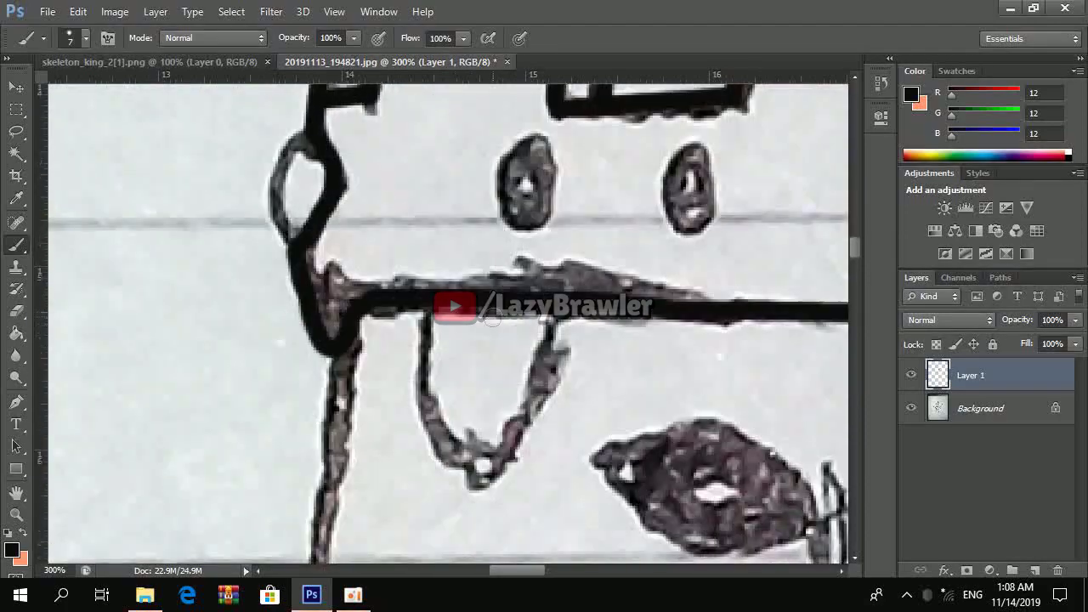
scroll(448, 318, down, 2)
scroll(510, 289, up, 5)
scroll(571, 271, down, 1)
scroll(571, 270, up, 2)
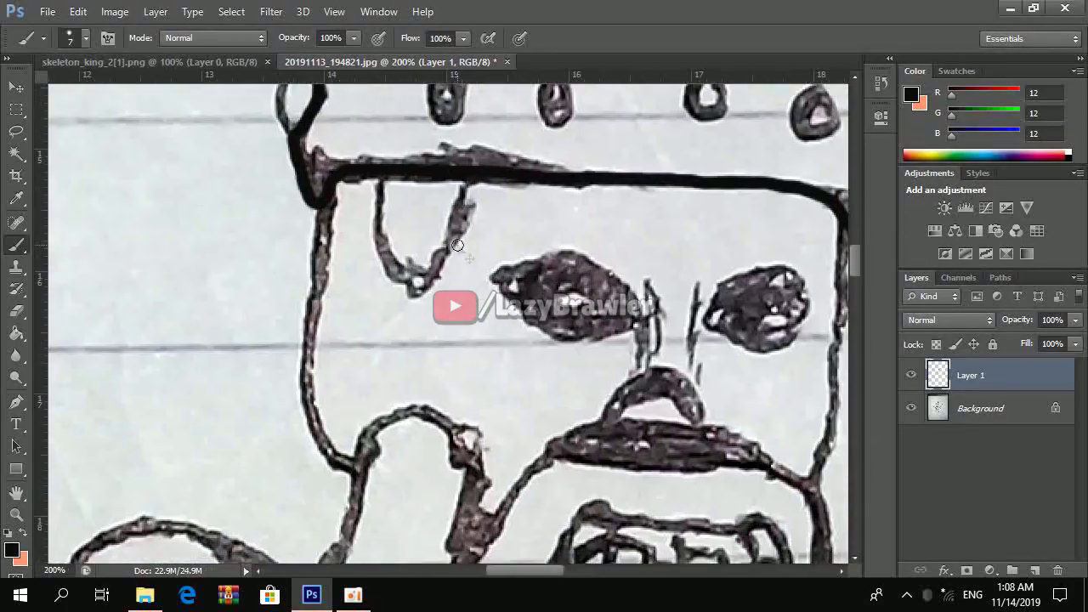
scroll(425, 298, down, 3)
Trace the neck's left side and attempt the shoulder arch, undoing the misdrawn strokes
drag(370, 238, 340, 417)
scroll(344, 280, down, 2)
mouse_move(344, 280)
mouse_down()
mouse_move(424, 455)
mouse_move(431, 287)
mouse_move(585, 288)
mouse_up()
key(ctrl+z)
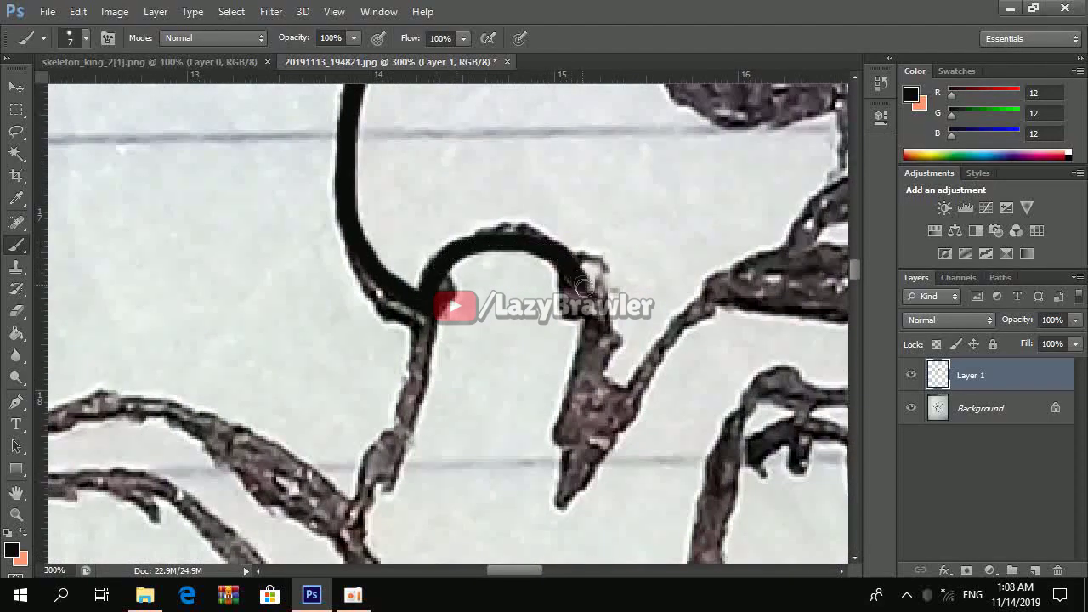
drag(589, 460, 685, 340)
key(ctrl+z)
scroll(685, 340, down, 1)
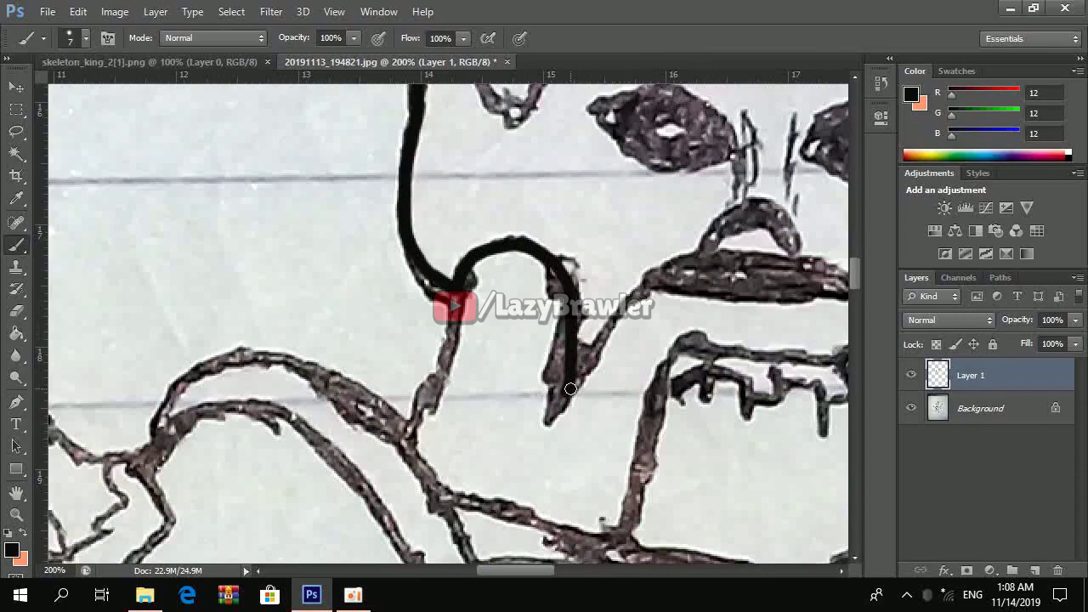
drag(666, 289, 459, 287)
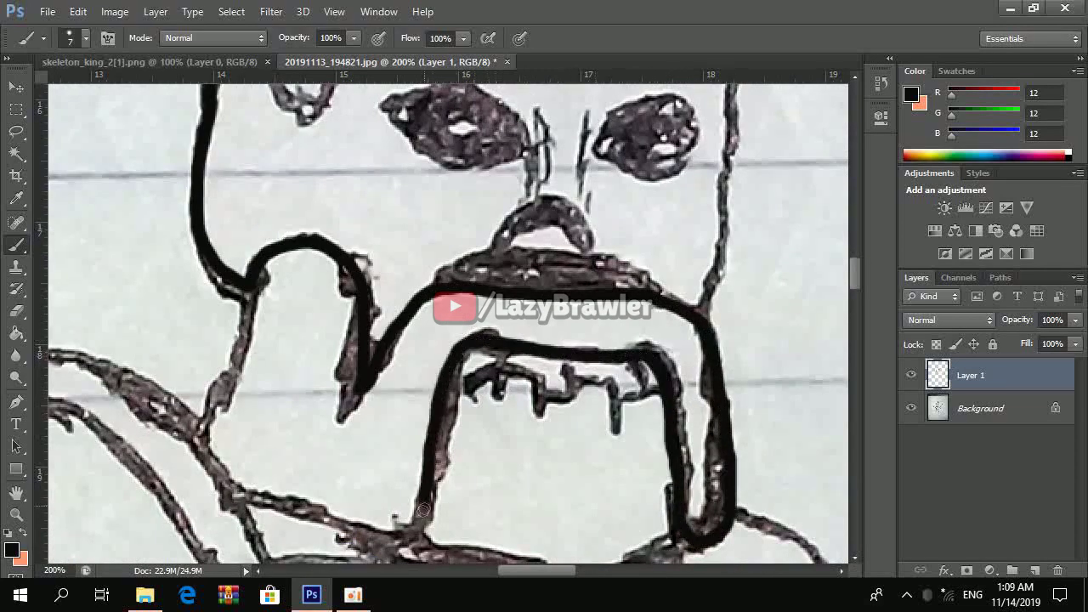
drag(424, 504, 549, 401)
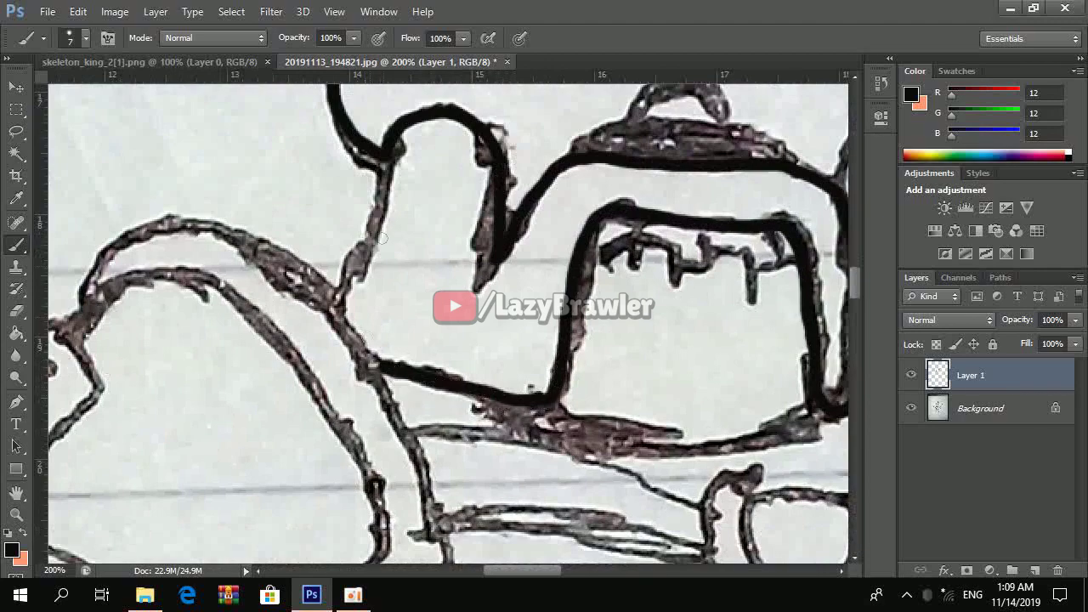
key(ctrl+z)
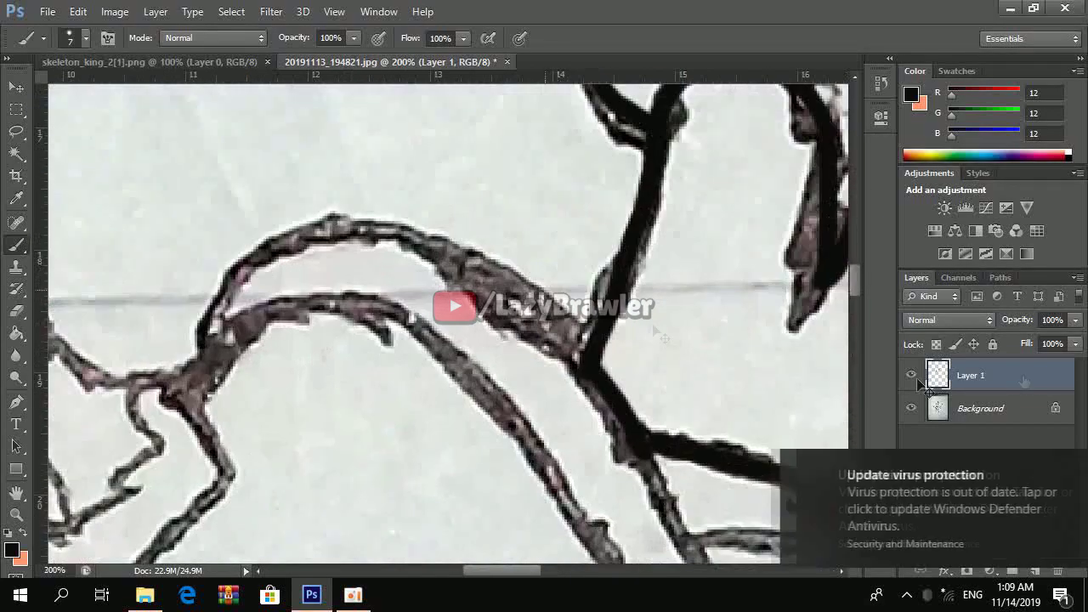
Convert the Background to Layer 0 at 70% opacity and reselect Layer 1
double_click(1008, 408)
key(Return)
text(0)
key(Return)
text(70)
key(Return)
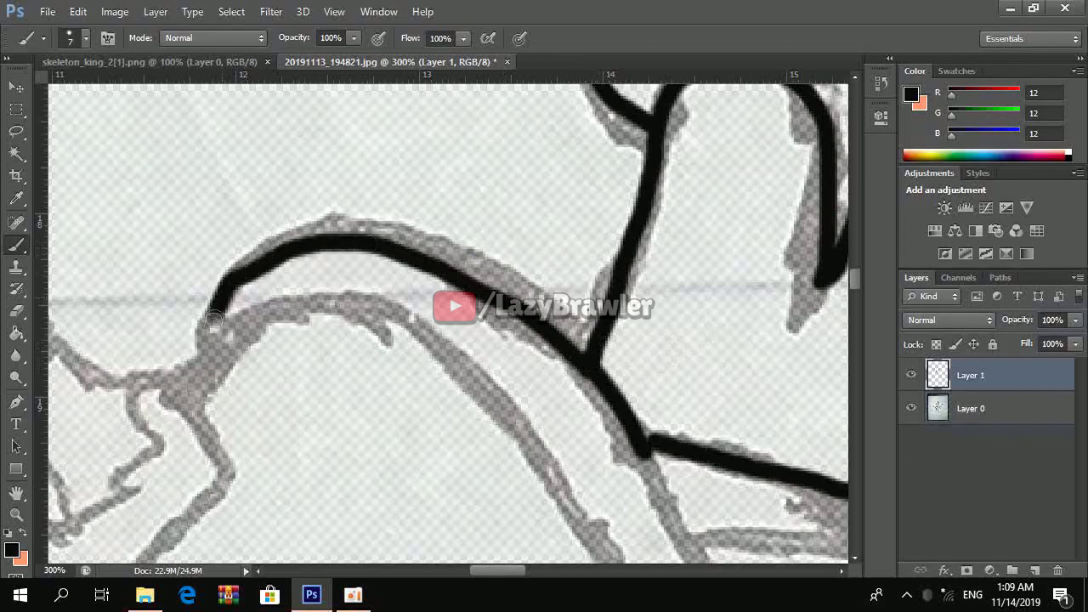
click(985, 385)
Ink the bone's top curve and its outer edges
mouse_move(585, 362)
mouse_down()
mouse_move(315, 236)
mouse_move(195, 359)
mouse_move(284, 237)
mouse_move(329, 219)
mouse_move(544, 196)
mouse_up()
mouse_move(473, 85)
mouse_down()
mouse_move(644, 328)
mouse_move(655, 417)
mouse_up()
drag(676, 247, 520, 398)
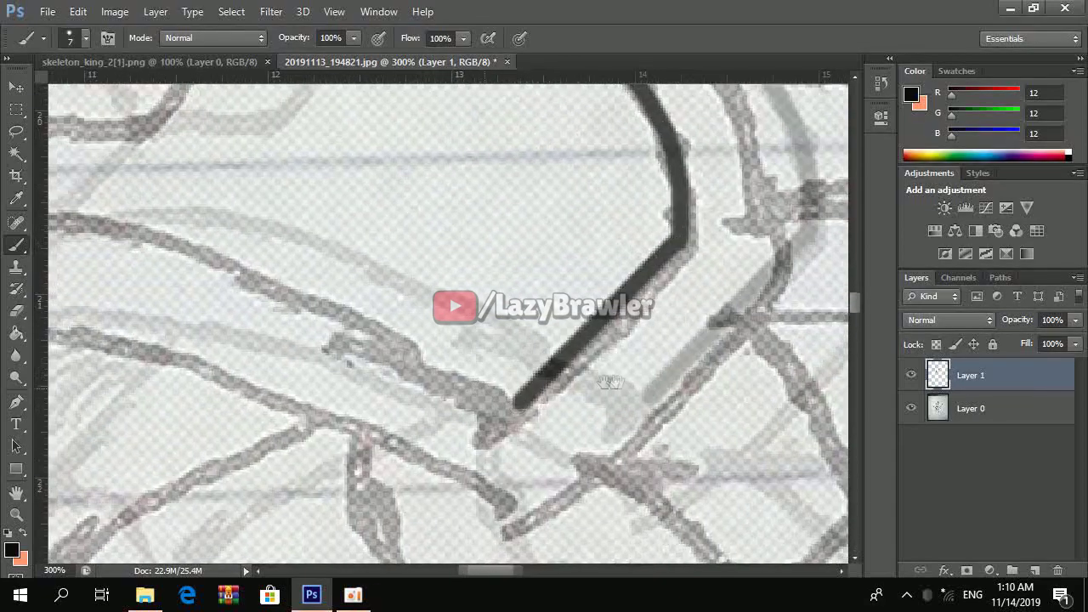
drag(668, 401, 425, 243)
drag(777, 365, 195, 195)
mouse_move(847, 328)
mouse_down()
mouse_move(219, 213)
mouse_move(195, 365)
mouse_up()
mouse_move(195, 366)
mouse_down()
mouse_move(243, 518)
mouse_move(255, 365)
mouse_move(466, 281)
mouse_move(292, 383)
mouse_up()
Ink the straight lines down from the cone tip and the lower curve
mouse_move(293, 381)
mouse_down()
mouse_move(420, 248)
mouse_move(362, 157)
mouse_move(513, 214)
mouse_up()
mouse_move(459, 180)
mouse_down()
mouse_move(470, 255)
mouse_move(259, 340)
mouse_move(255, 412)
mouse_up()
drag(319, 348, 381, 454)
mouse_move(264, 153)
mouse_down()
mouse_move(361, 425)
mouse_move(460, 434)
mouse_up()
shift+click(502, 293)
drag(501, 294, 443, 166)
drag(442, 340, 442, 196)
drag(191, 400, 548, 425)
mouse_move(436, 400)
mouse_down()
mouse_move(436, 390)
mouse_move(224, 321)
mouse_move(687, 498)
mouse_move(459, 459)
mouse_move(727, 201)
mouse_move(567, 287)
mouse_up()
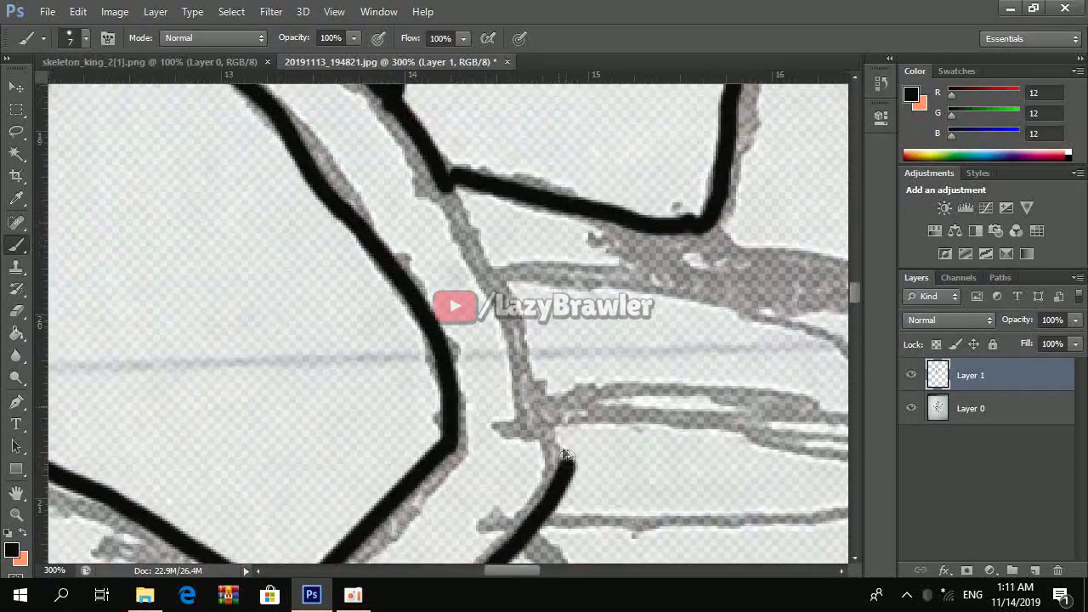
Ink the arm bone line and the vertical sketch line, undoing a missed stroke
mouse_move(449, 185)
mouse_down()
mouse_move(555, 436)
mouse_move(559, 479)
mouse_up()
key(ctrl+z)
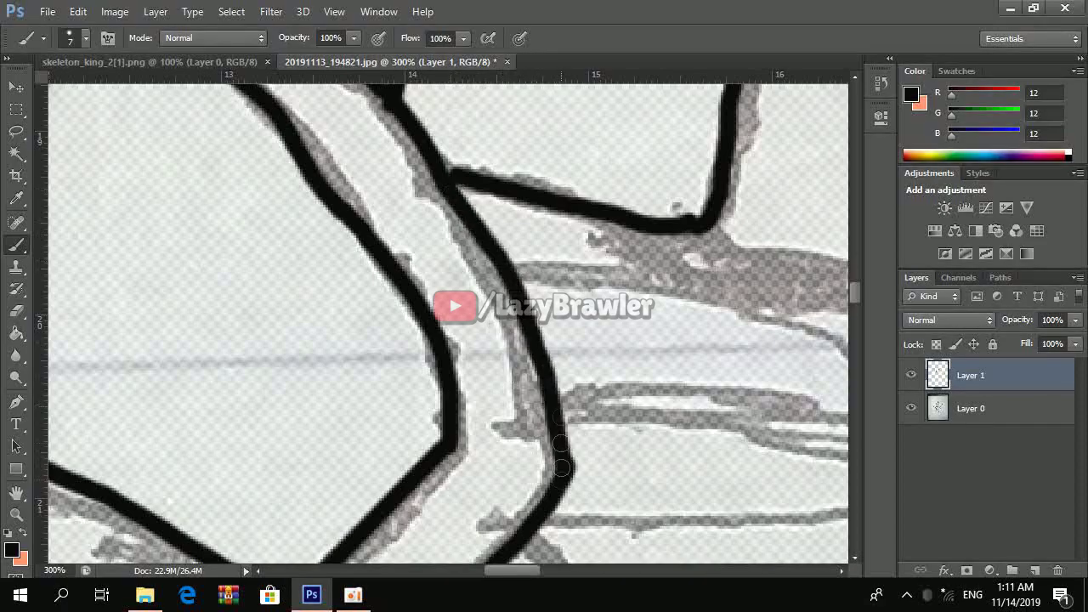
scroll(539, 364, down, 4)
scroll(565, 334, up, 2)
scroll(565, 335, up, 1)
mouse_move(565, 335)
mouse_down()
mouse_move(568, 231)
mouse_move(500, 474)
mouse_up()
scroll(500, 474, down, 3)
drag(507, 317, 478, 463)
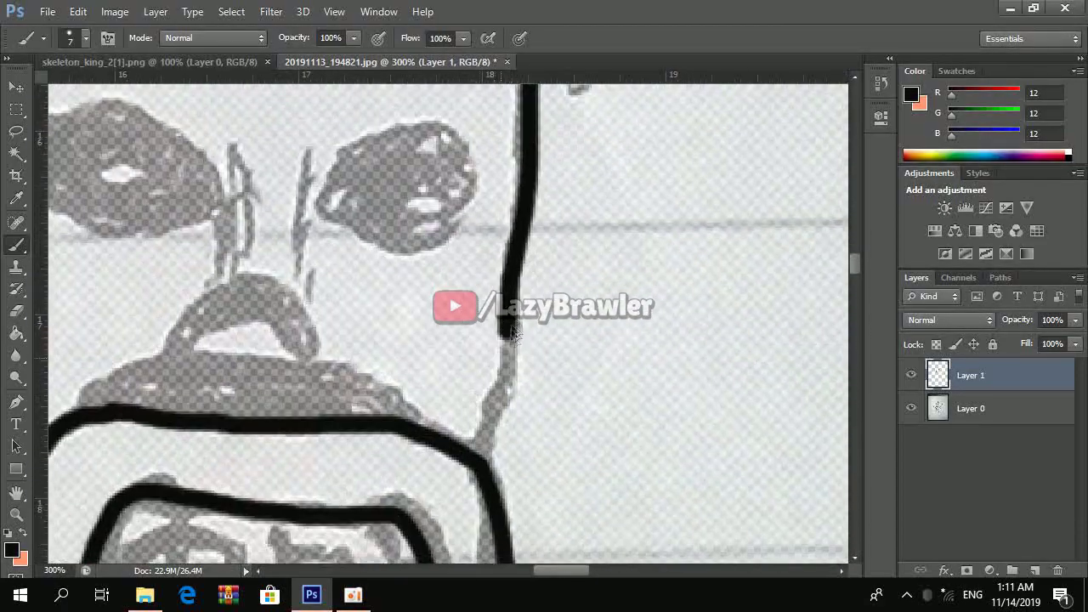
scroll(549, 355, down, 5)
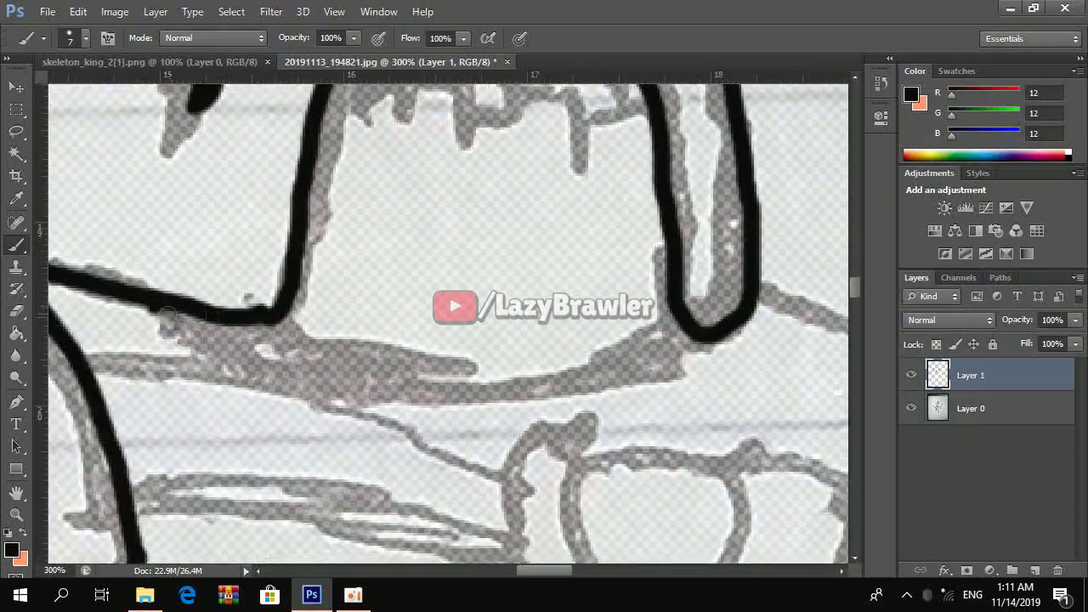
Ink the curve toward the U shape and the triangle edge, undoing stray helmet strokes
drag(166, 318, 680, 299)
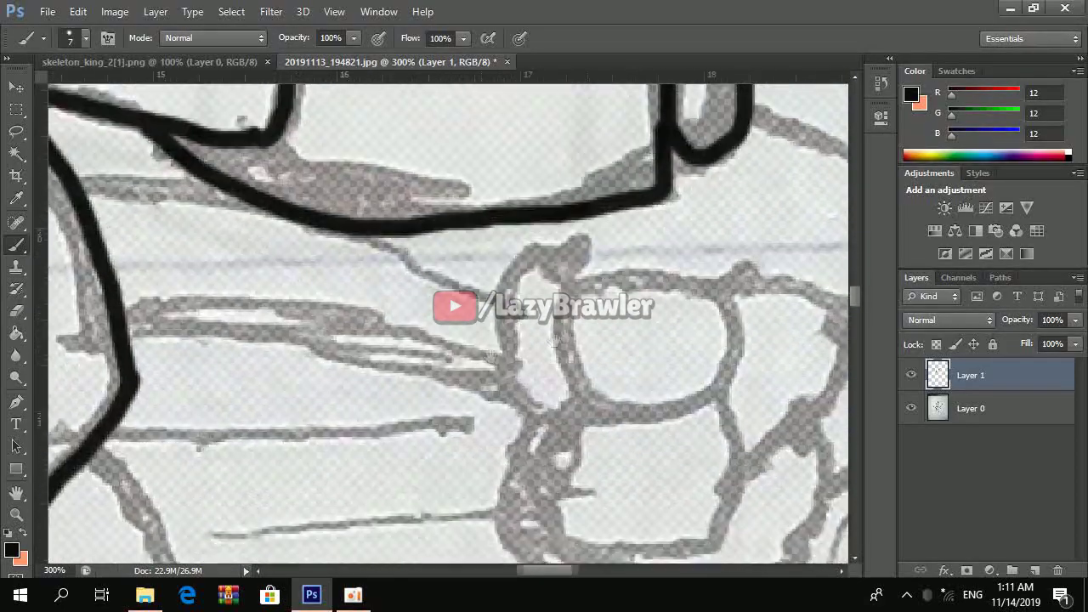
mouse_move(764, 289)
mouse_down()
mouse_move(449, 200)
mouse_move(223, 376)
mouse_up()
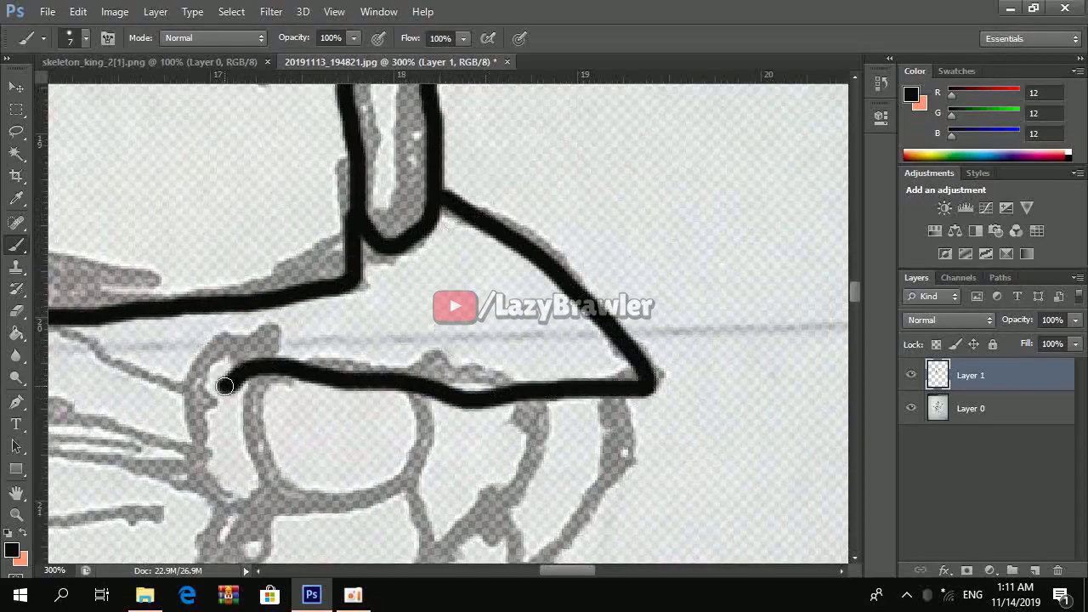
scroll(340, 332, left, 2)
key(ctrl+z)
scroll(340, 332, down, 2)
scroll(347, 334, down, 4)
scroll(277, 225, up, 4)
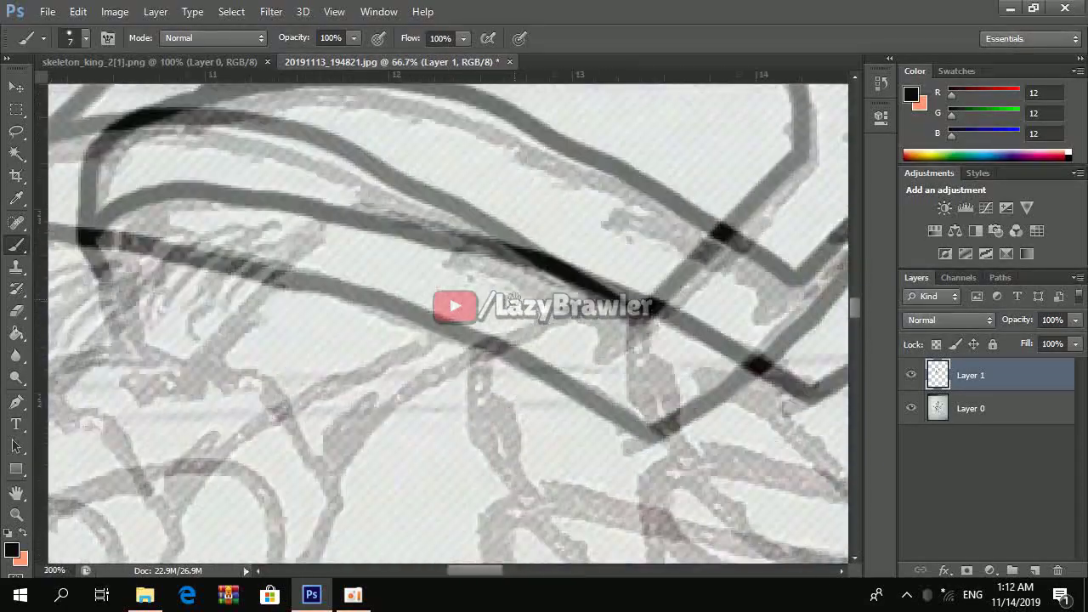
drag(384, 315, 503, 177)
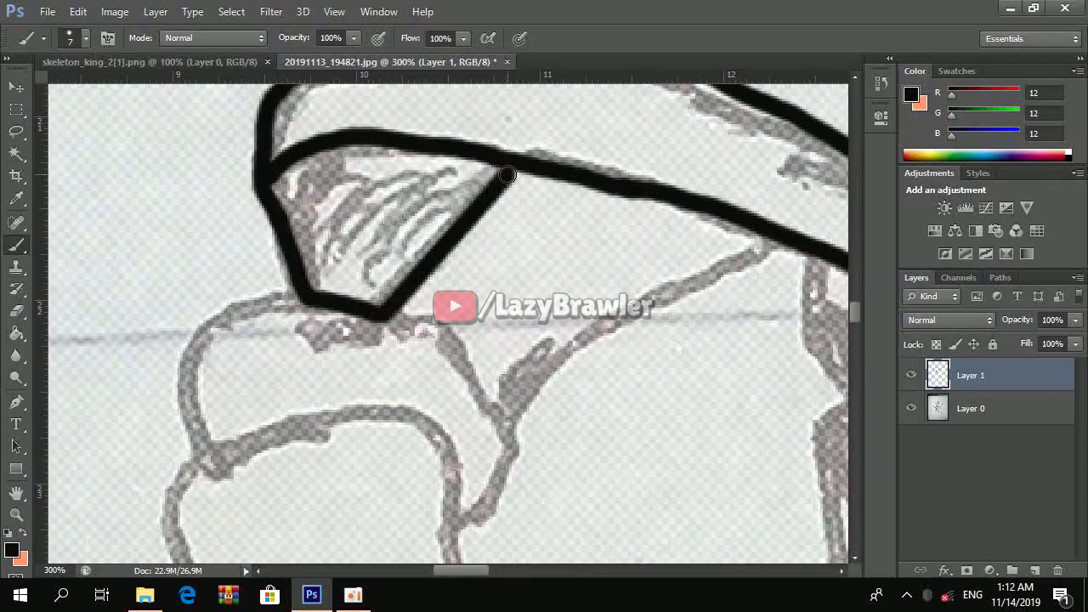
scroll(503, 176, up, 1)
mouse_move(741, 208)
mouse_down()
mouse_move(493, 333)
mouse_move(473, 389)
mouse_move(352, 284)
mouse_move(158, 304)
mouse_move(322, 368)
mouse_move(468, 473)
mouse_move(242, 391)
mouse_up()
key(ctrl+z)
key(ctrl+z)
Ink the hand's back outline and the band's lower edge, undoing a stray oval stroke
mouse_move(169, 416)
mouse_down()
mouse_move(213, 257)
mouse_move(289, 120)
mouse_up()
drag(196, 264, 259, 476)
mouse_move(260, 476)
mouse_down()
mouse_move(311, 294)
mouse_move(268, 423)
mouse_move(208, 483)
mouse_up()
drag(473, 231, 336, 518)
mouse_move(216, 504)
mouse_down()
mouse_move(219, 279)
mouse_move(366, 321)
mouse_up()
drag(168, 352, 366, 327)
scroll(365, 327, down, 2)
drag(166, 307, 102, 469)
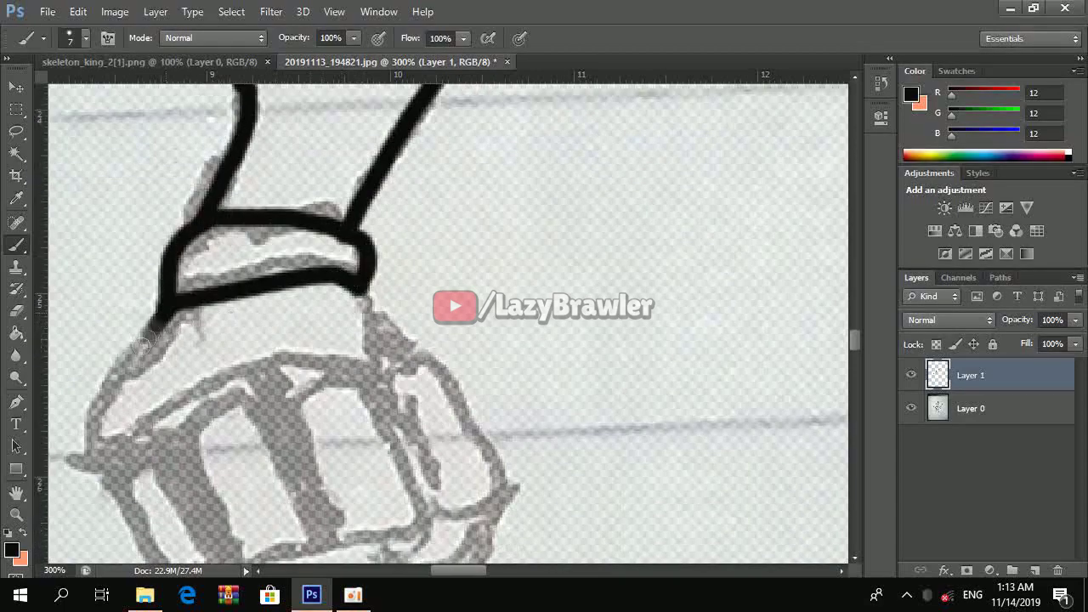
drag(358, 373, 102, 470)
scroll(136, 385, down, 3)
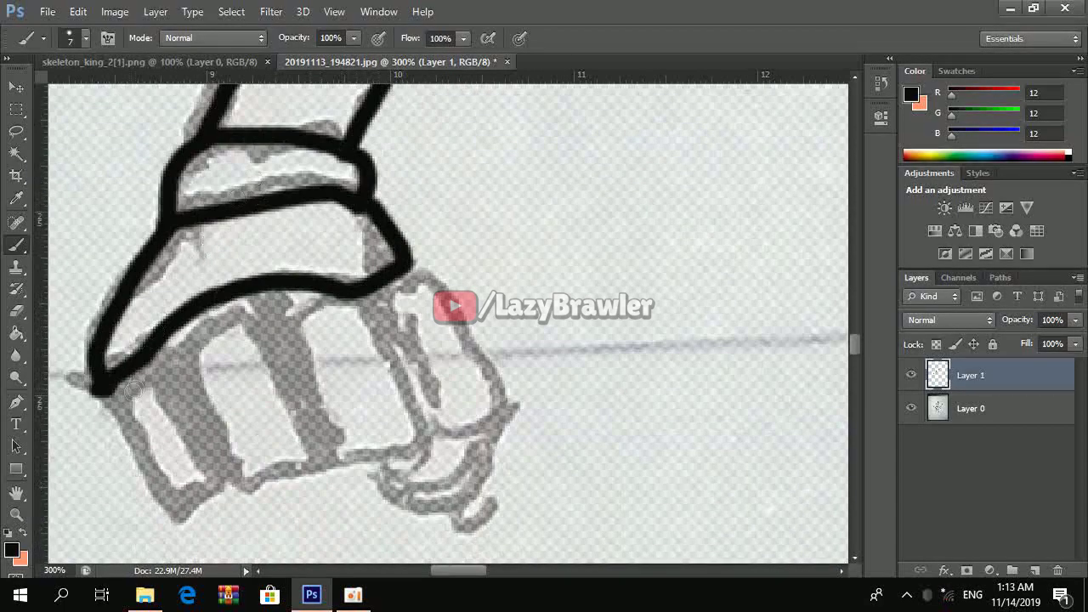
key(ctrl+z)
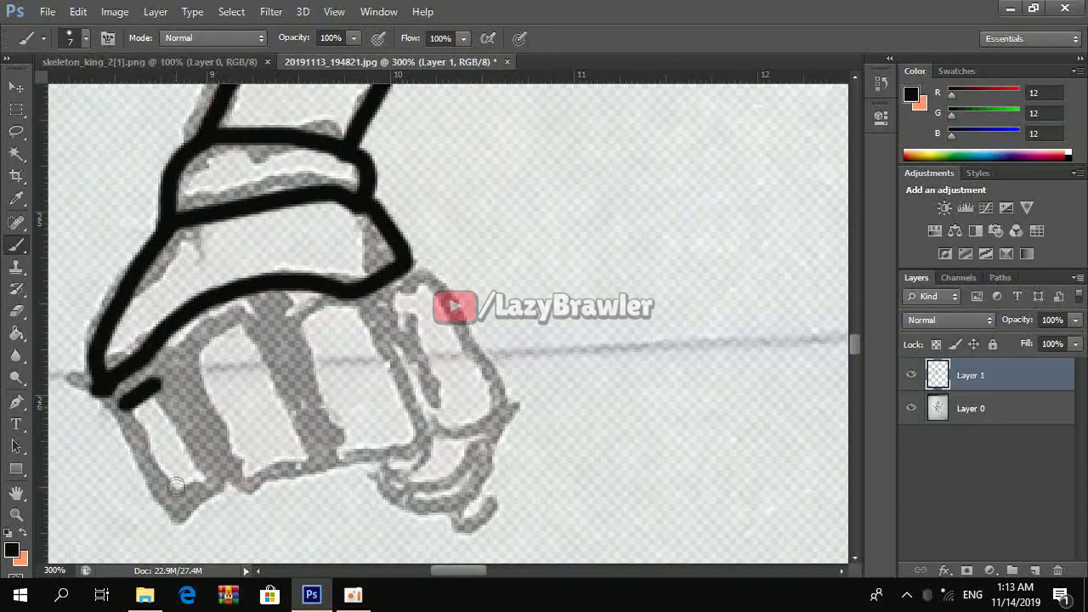
Ink the fingers as a row of tilted, straight-edged rectangles
drag(176, 487, 160, 387)
drag(185, 350, 242, 325)
click(298, 331)
shift+click(331, 455)
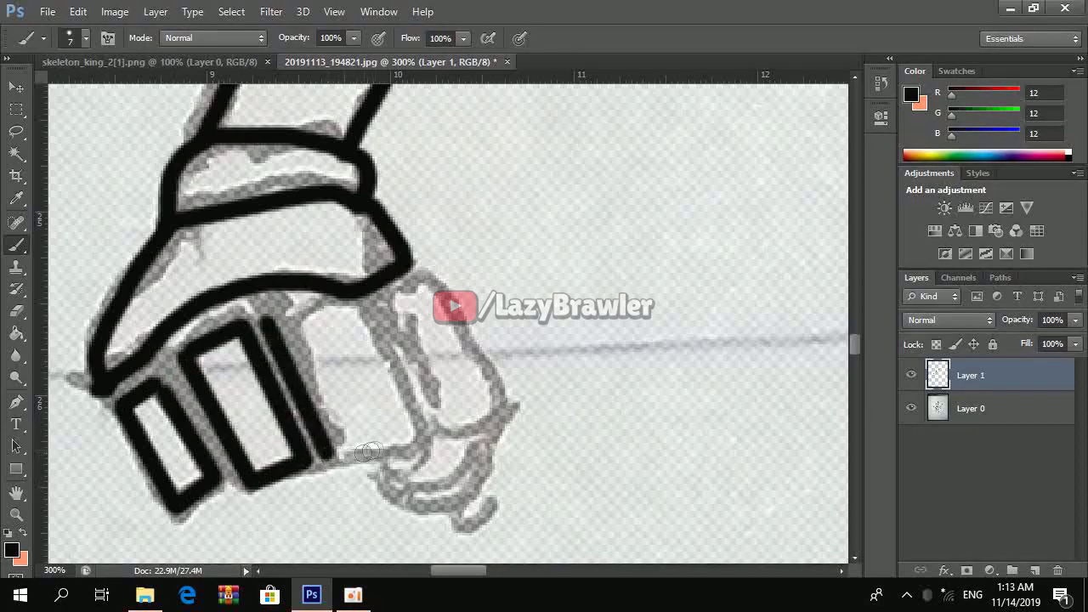
shift+click(330, 313)
shift+click(267, 319)
shift+click(405, 413)
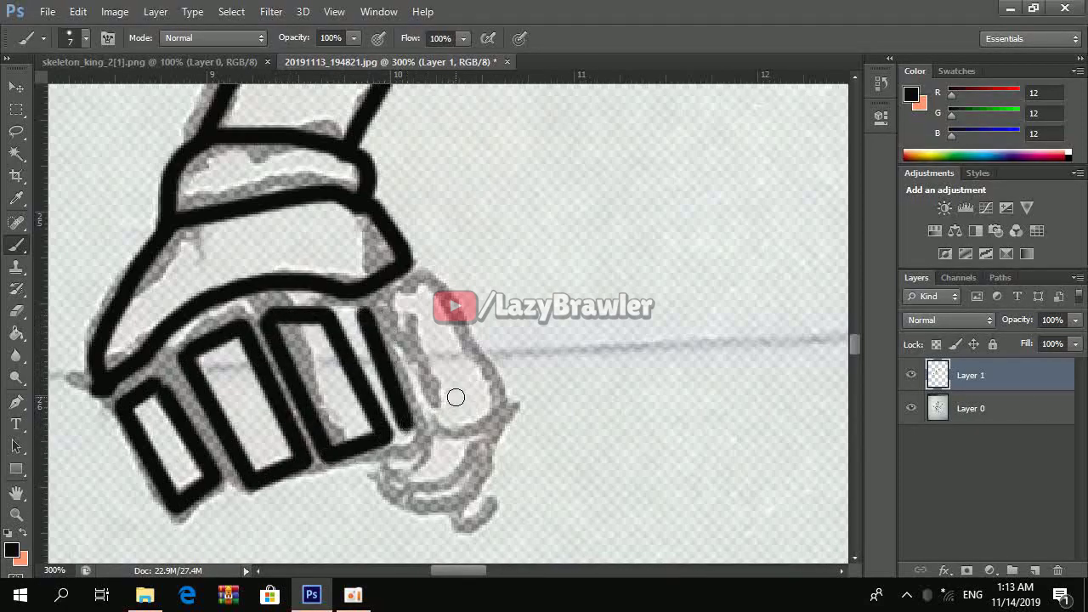
shift+click(458, 398)
shift+click(415, 293)
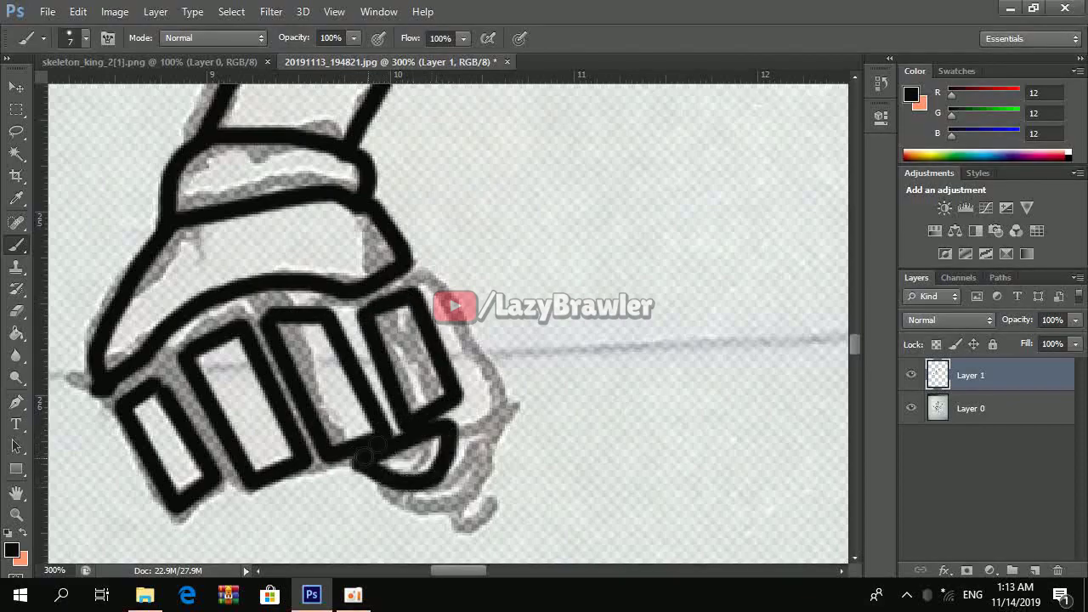
key(ctrl+0)
Trace the hexagonal armour plate's straight edges in black
scroll(517, 366, up, 5)
scroll(493, 365, up, 3)
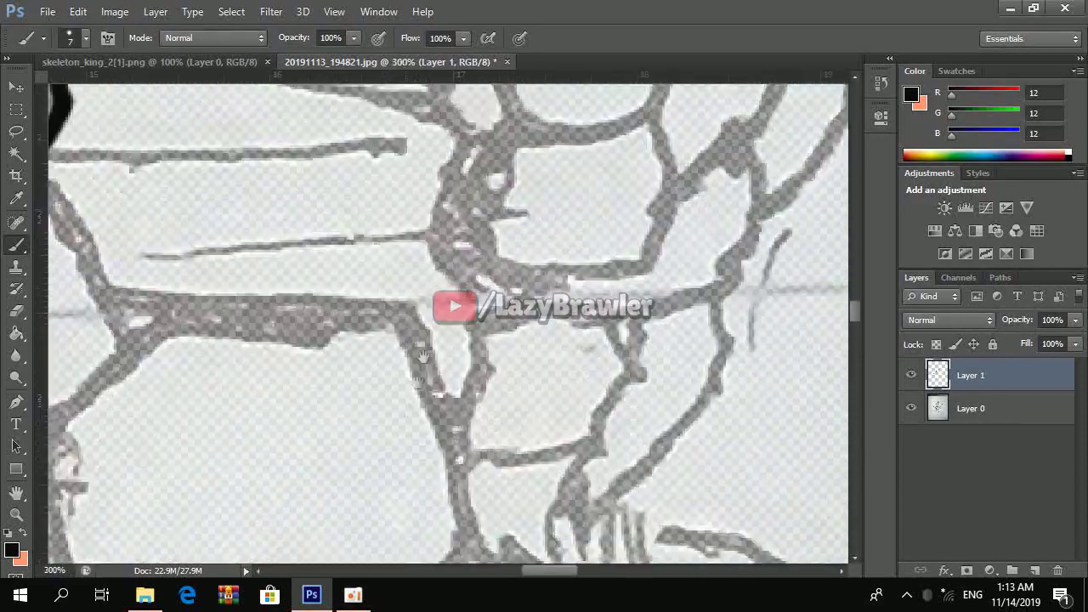
scroll(170, 331, down, 1)
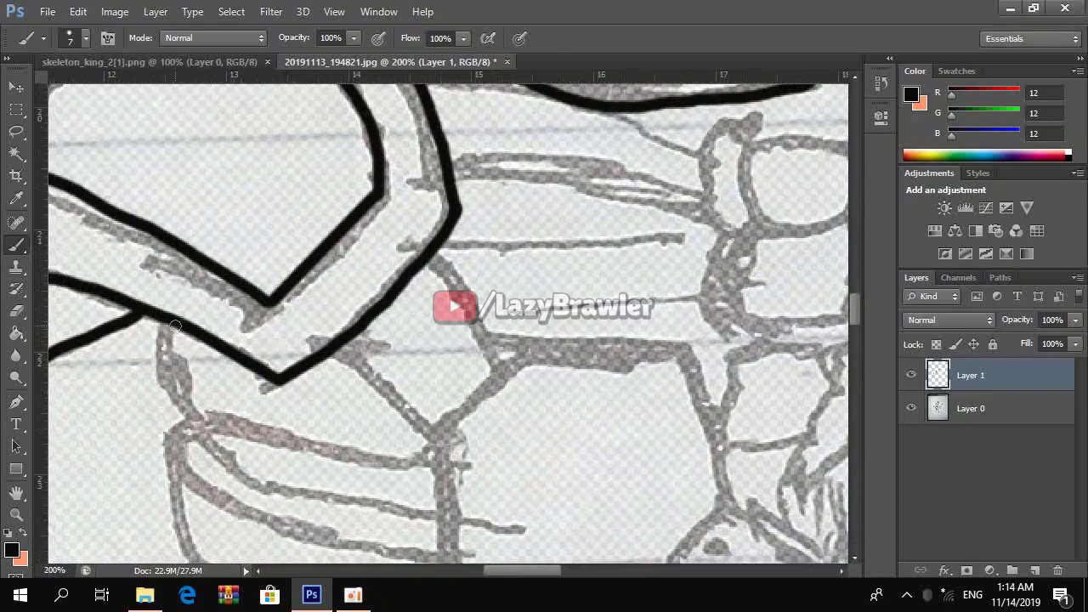
drag(256, 429, 438, 465)
scroll(341, 323, down, 1)
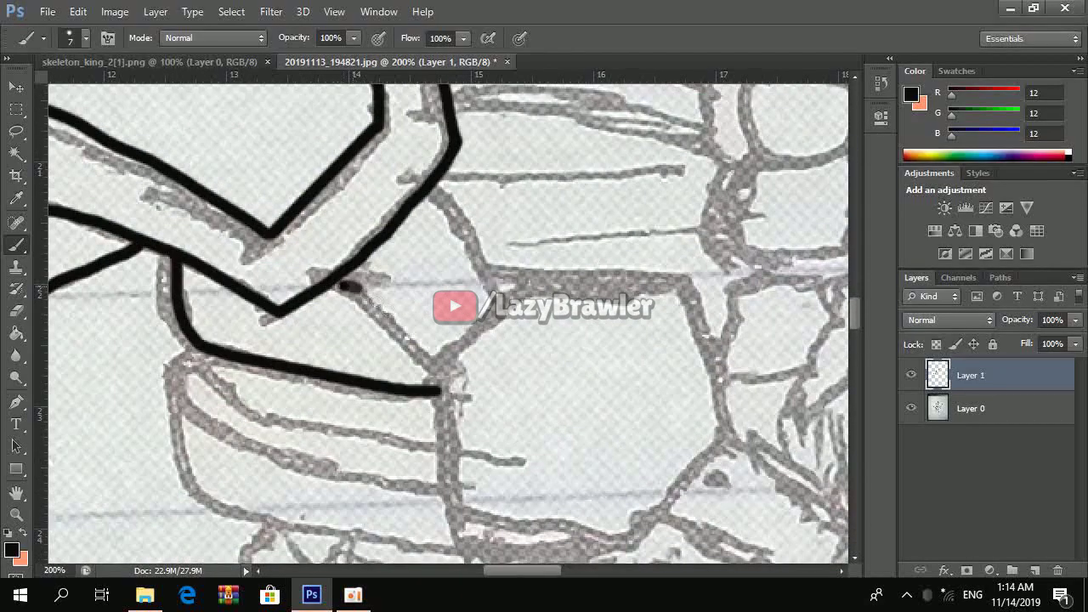
drag(613, 297, 687, 292)
scroll(725, 357, down, 1)
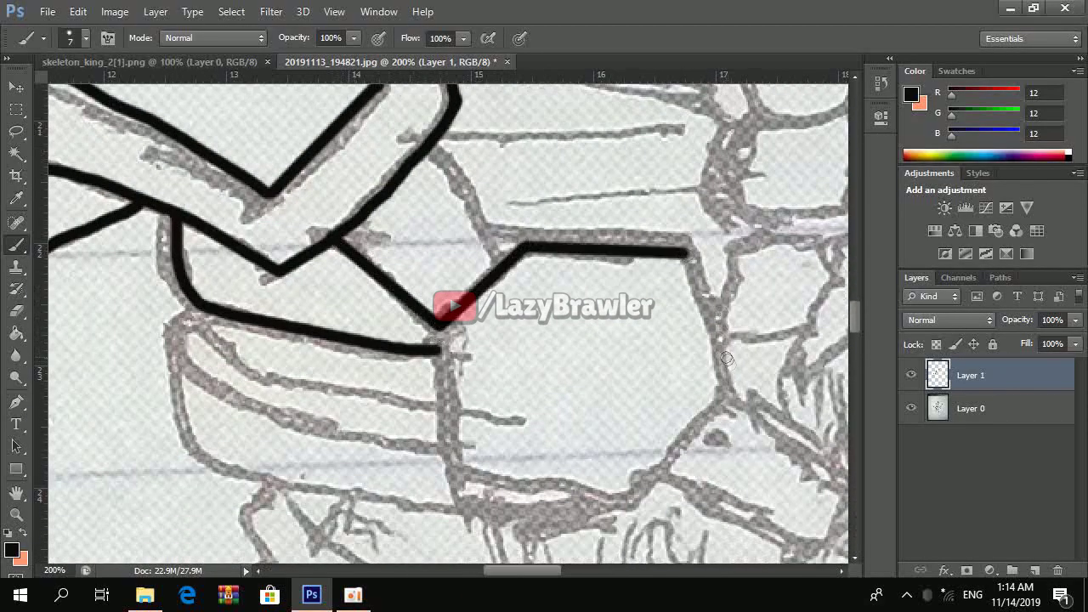
shift+click(455, 478)
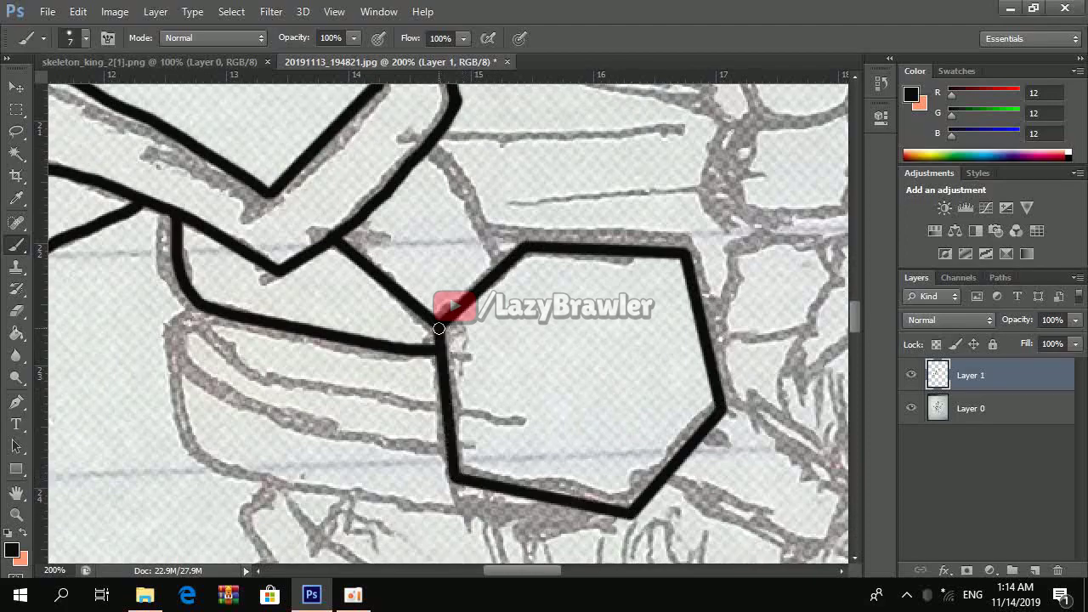
scroll(438, 329, up, 2)
drag(523, 357, 319, 196)
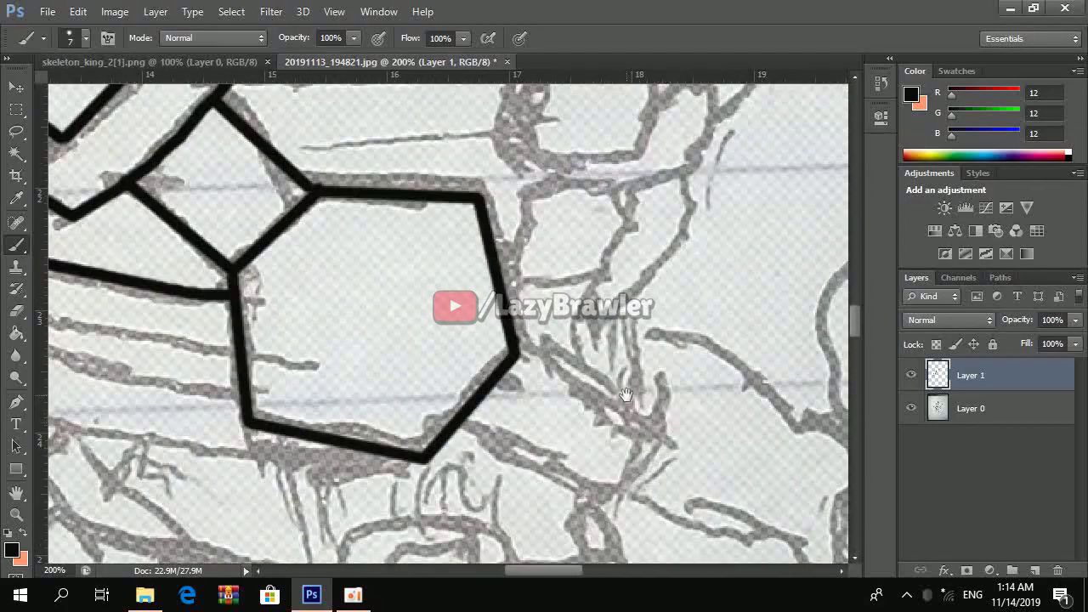
shift+click(653, 429)
shift+click(460, 431)
drag(72, 459, 266, 328)
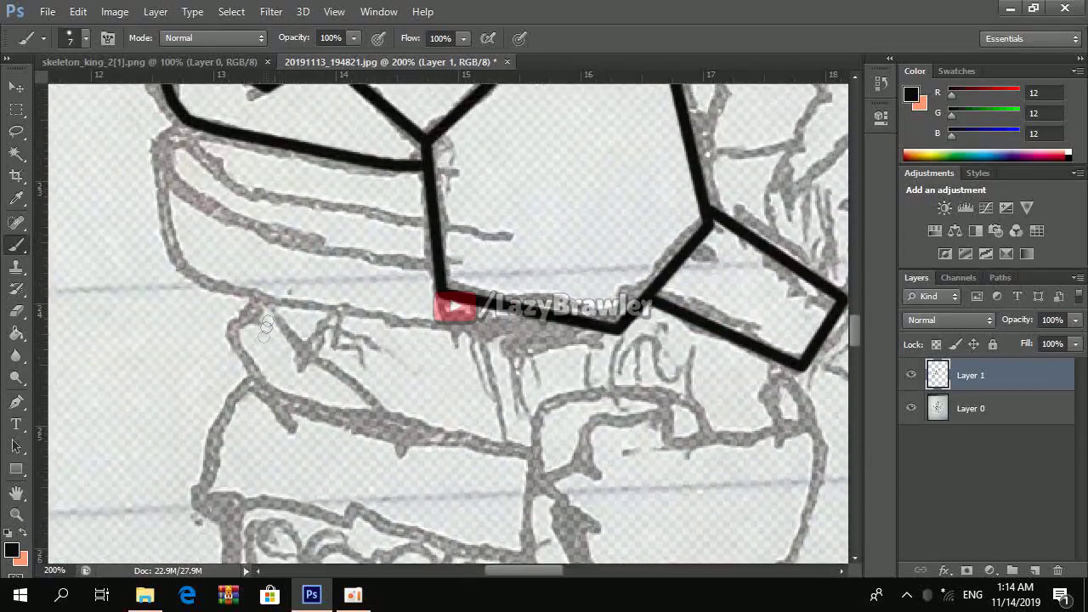
Trace the banded plate's curved outline and lower band, undoing stray buckle strokes
scroll(197, 252, up, 1)
mouse_move(189, 170)
mouse_down()
mouse_move(175, 243)
mouse_move(428, 300)
mouse_up()
mouse_move(166, 241)
mouse_down()
mouse_move(425, 374)
mouse_move(621, 367)
mouse_up()
scroll(263, 323, down, 1)
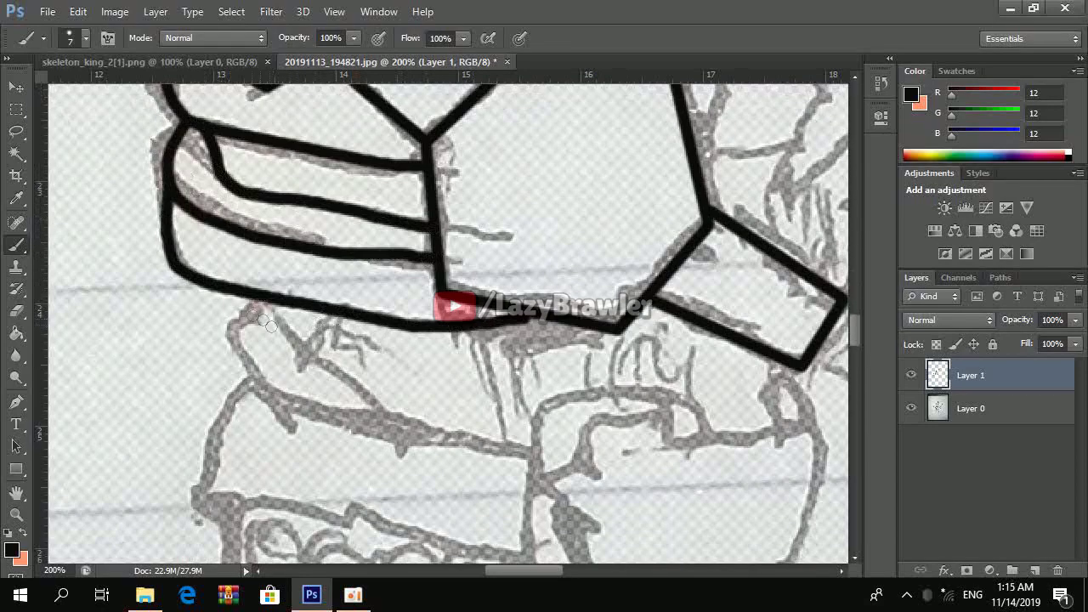
drag(245, 380, 498, 459)
key(ctrl+z)
key(ctrl+z)
key(ctrl+z)
drag(245, 380, 515, 448)
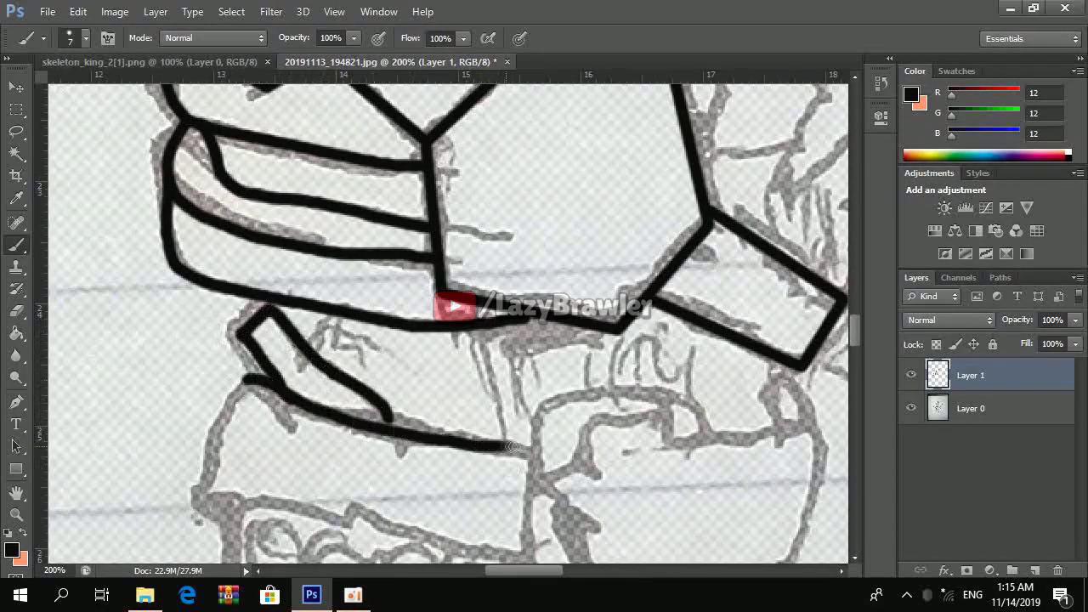
scroll(555, 441, down, 1)
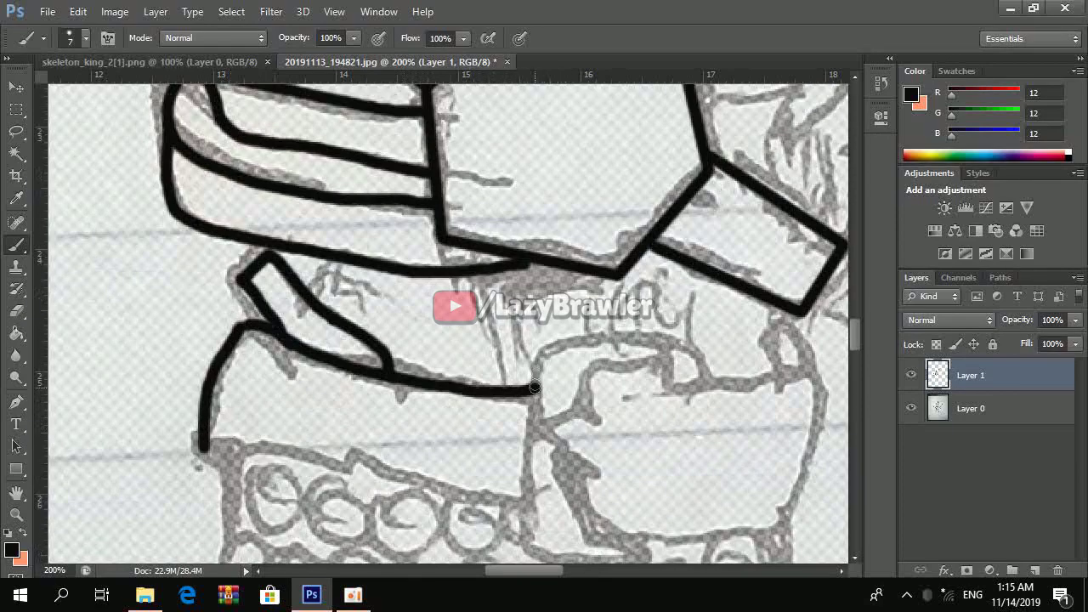
drag(686, 336, 699, 387)
scroll(520, 386, down, 1)
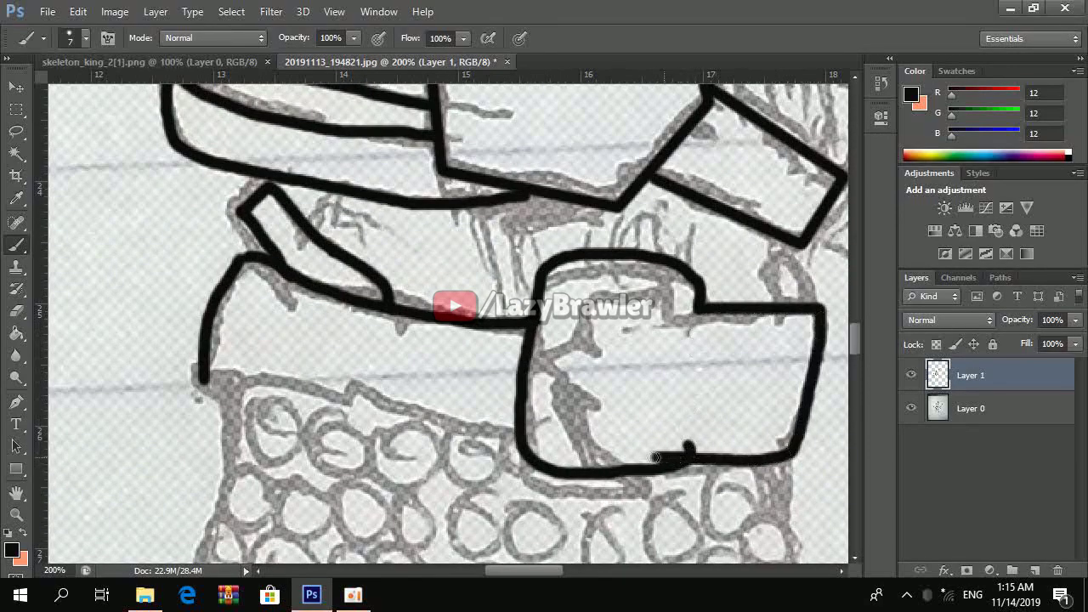
key(ctrl+z)
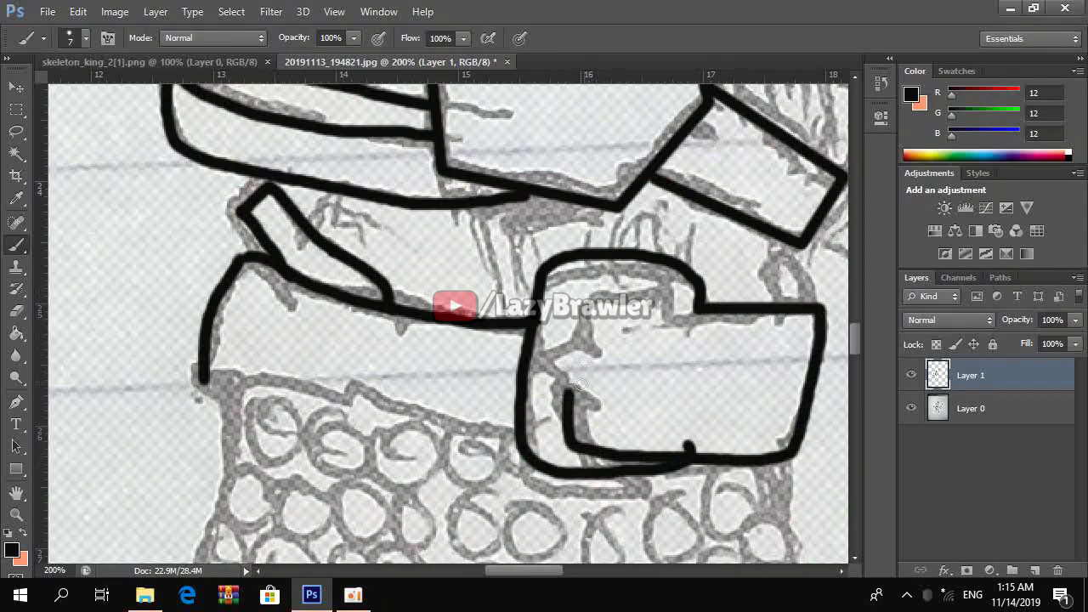
key(ctrl+z)
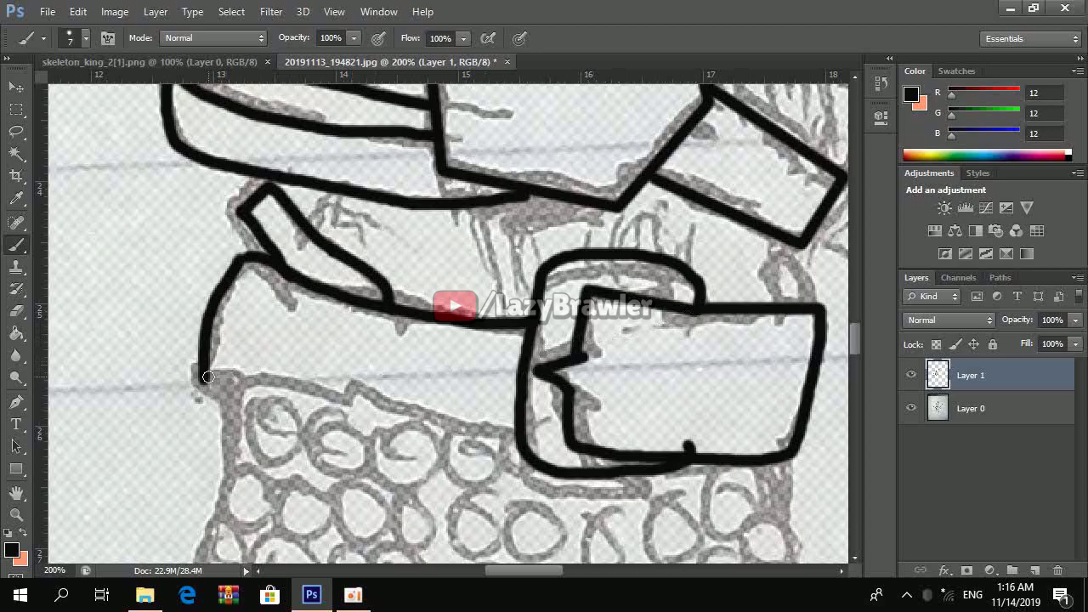
scroll(474, 428, right, 5)
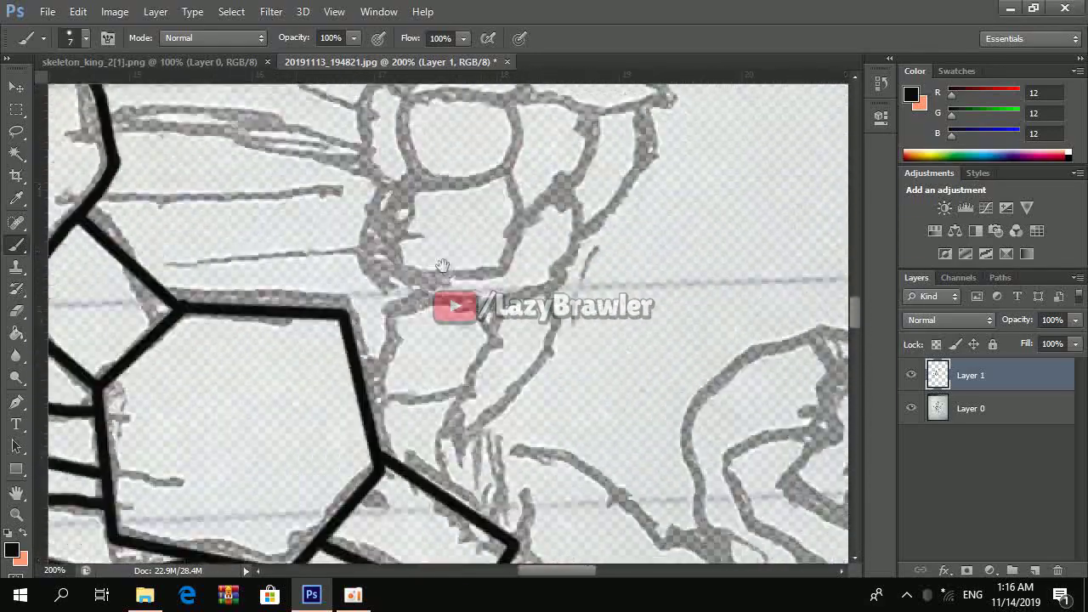
Ink black rings along the chainmail's lower edge, undoing a stray vertical stroke
scroll(566, 321, down, 5)
scroll(425, 255, left, 5)
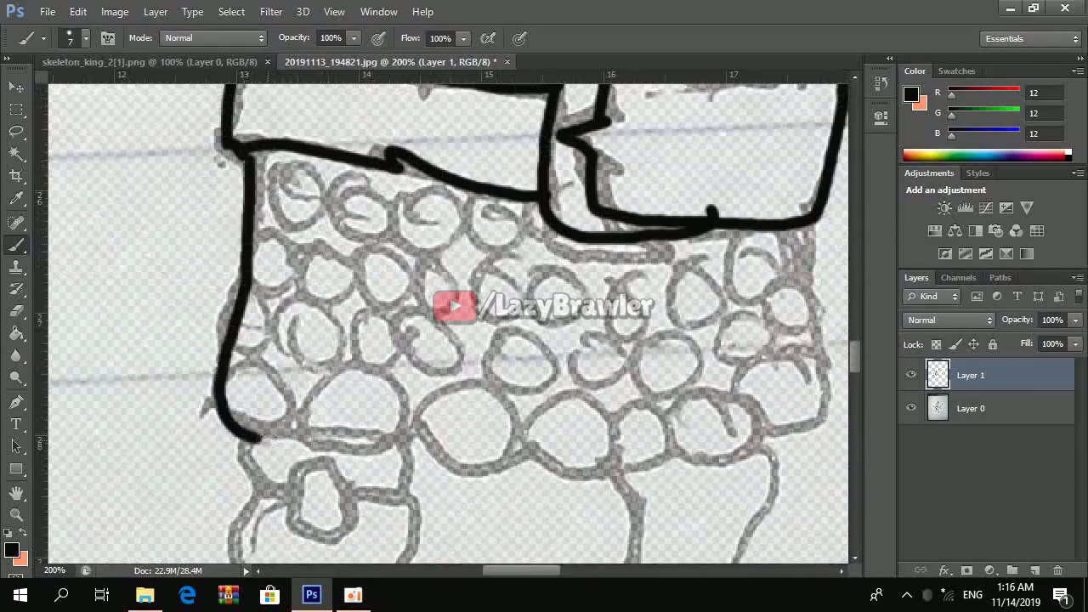
drag(412, 396, 516, 445)
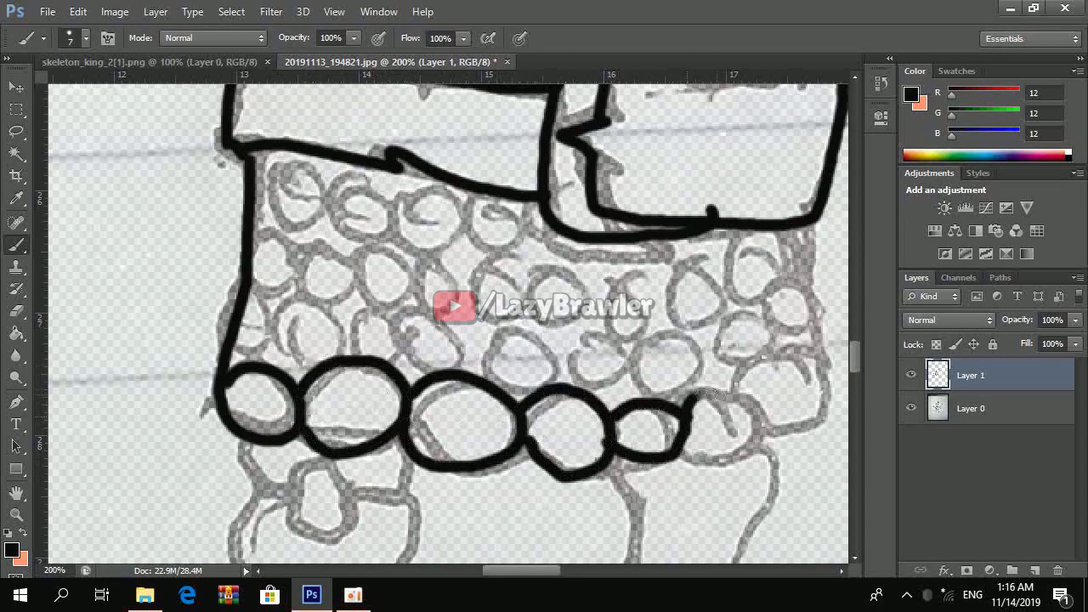
drag(712, 395, 763, 407)
scroll(786, 437, up, 1)
scroll(680, 323, right, 3)
key(ctrl+z)
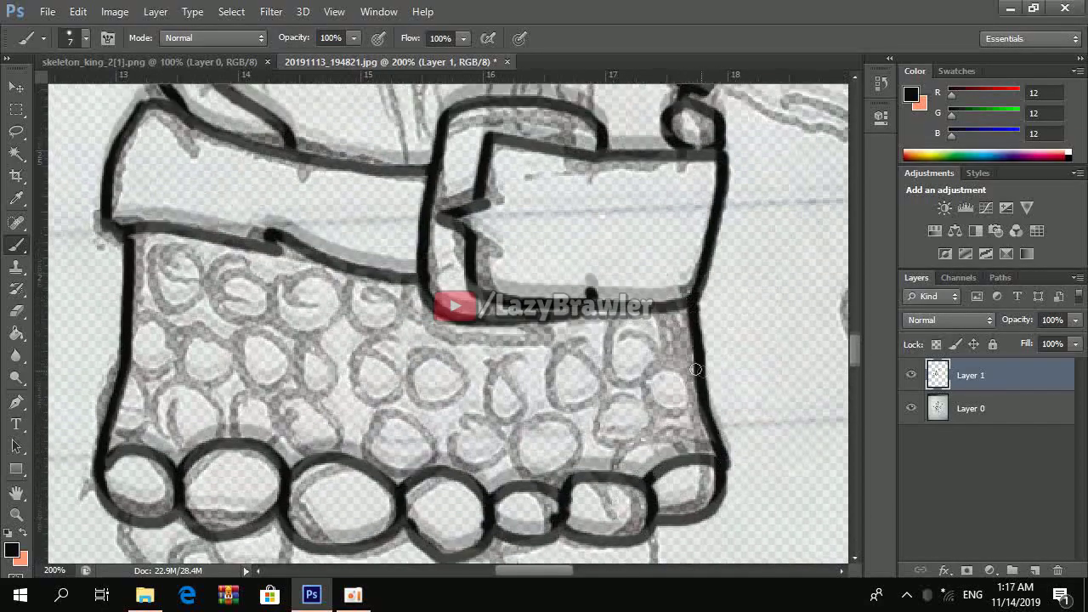
Redraw the chainmail edge line shorter, undoing overlong strokes
scroll(595, 340, down, 5)
scroll(496, 382, down, 5)
key(ctrl+z)
mouse_move(314, 271)
mouse_down()
mouse_move(523, 302)
mouse_move(477, 308)
mouse_up()
key(ctrl+z)
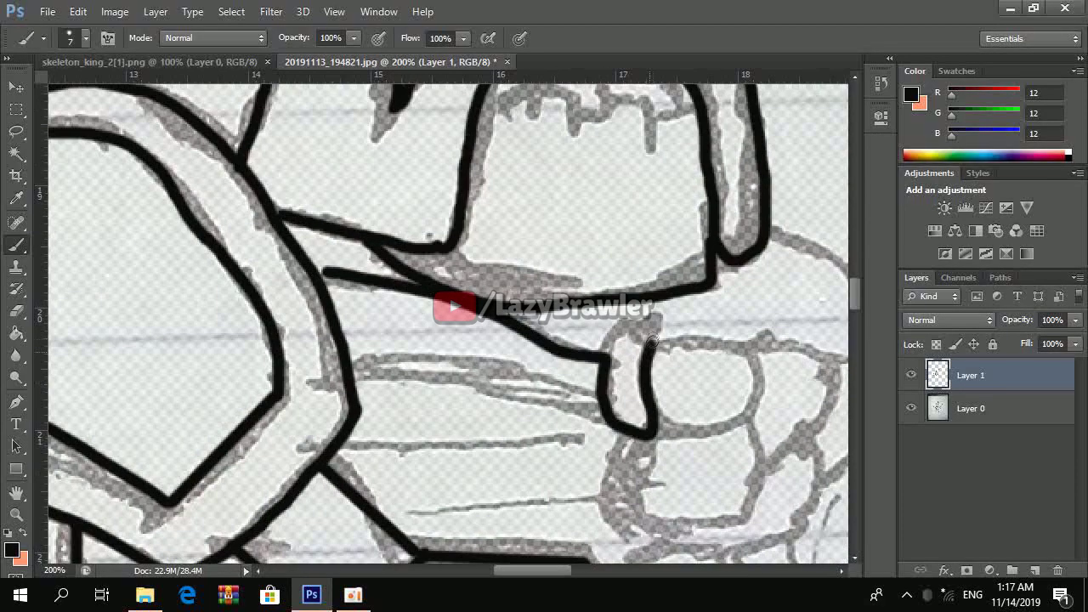
drag(351, 367, 613, 408)
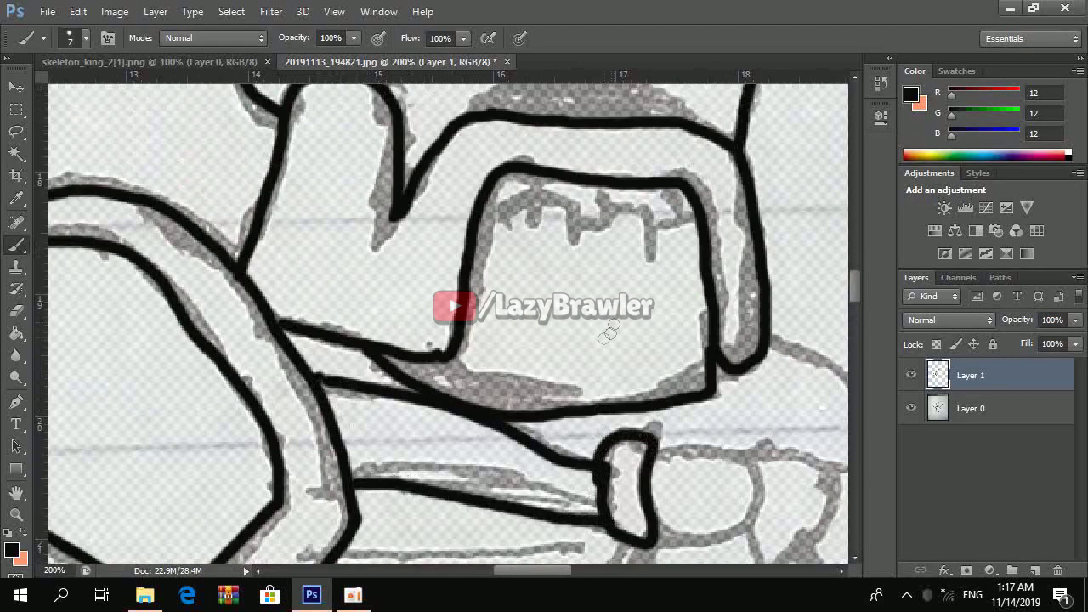
Outline the third and fourth teardrop gems on the crown band
scroll(255, 255, up, 10)
scroll(241, 204, right, 3)
scroll(154, 126, up, 5)
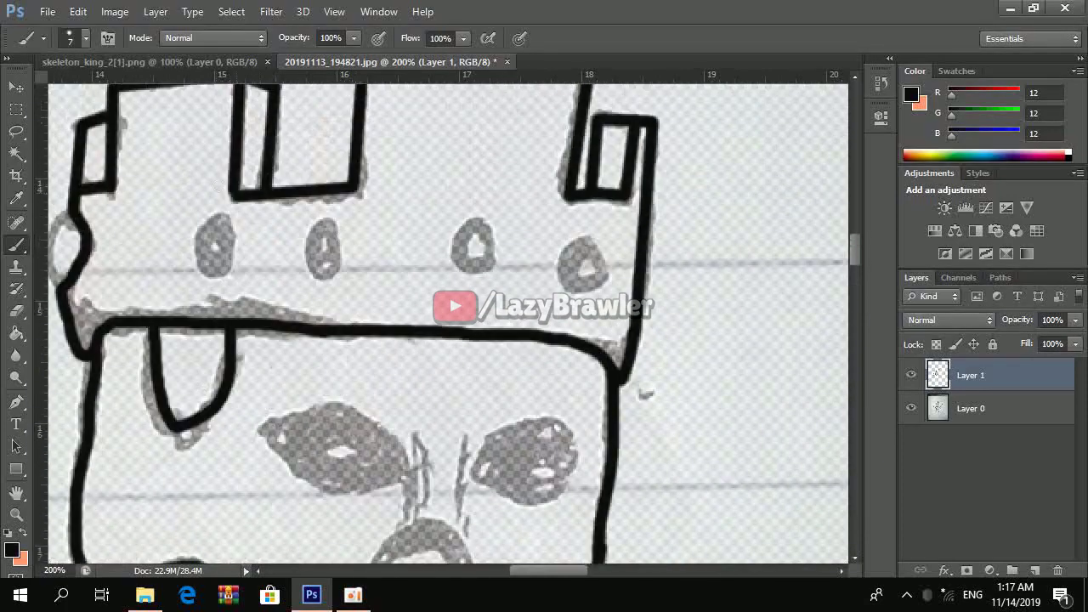
scroll(189, 228, left, 3)
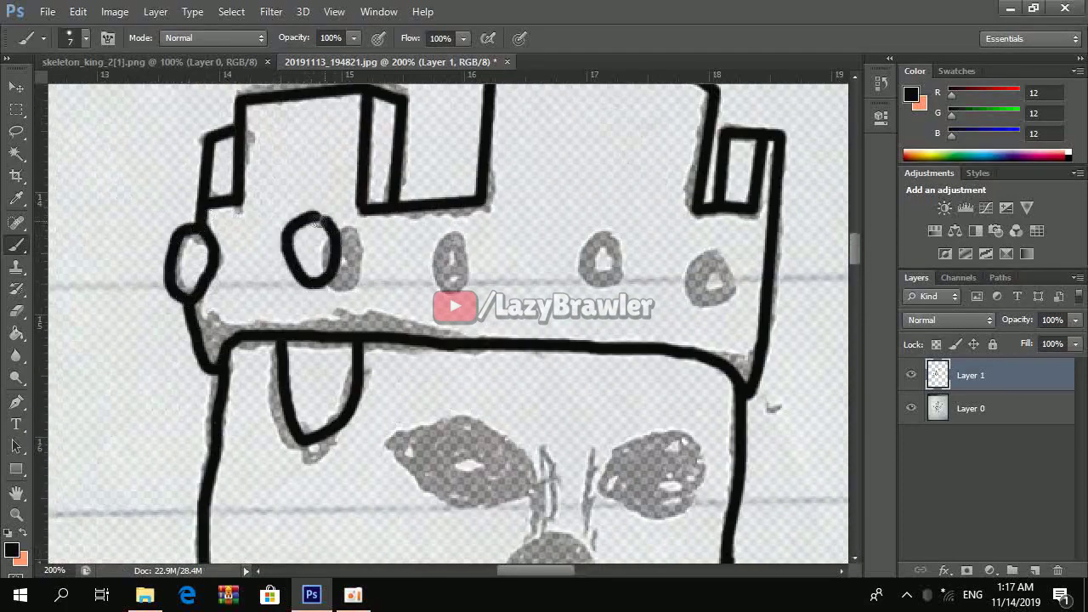
drag(411, 266, 437, 232)
drag(599, 218, 598, 219)
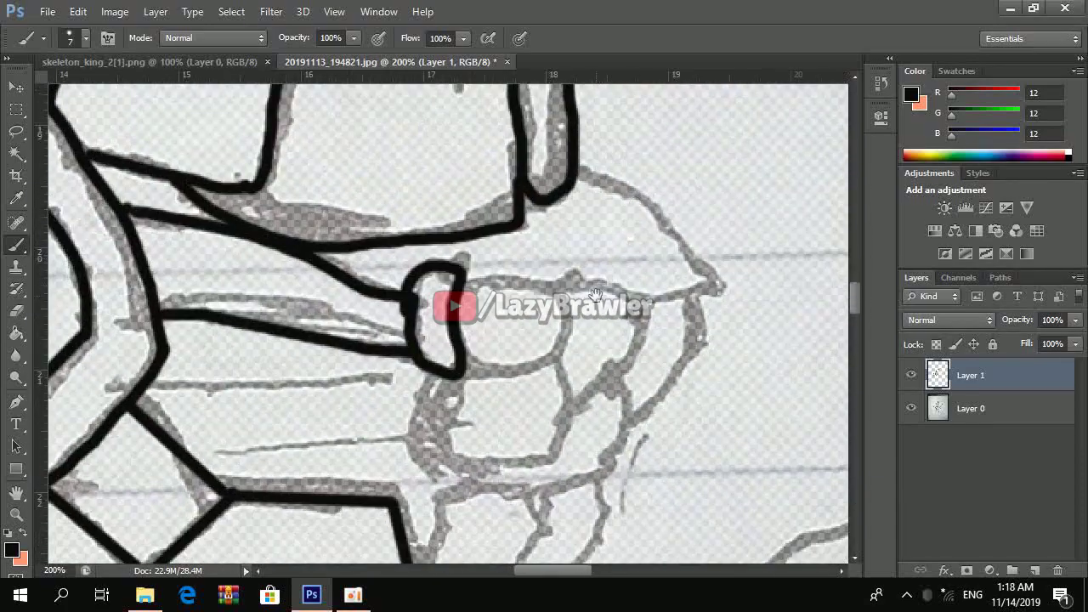
Outline the rounded joint shape with its pointed tip, right side and lower curve
drag(681, 259, 557, 292)
mouse_move(507, 376)
mouse_down()
mouse_move(452, 374)
mouse_move(557, 302)
mouse_up()
scroll(483, 350, down, 2)
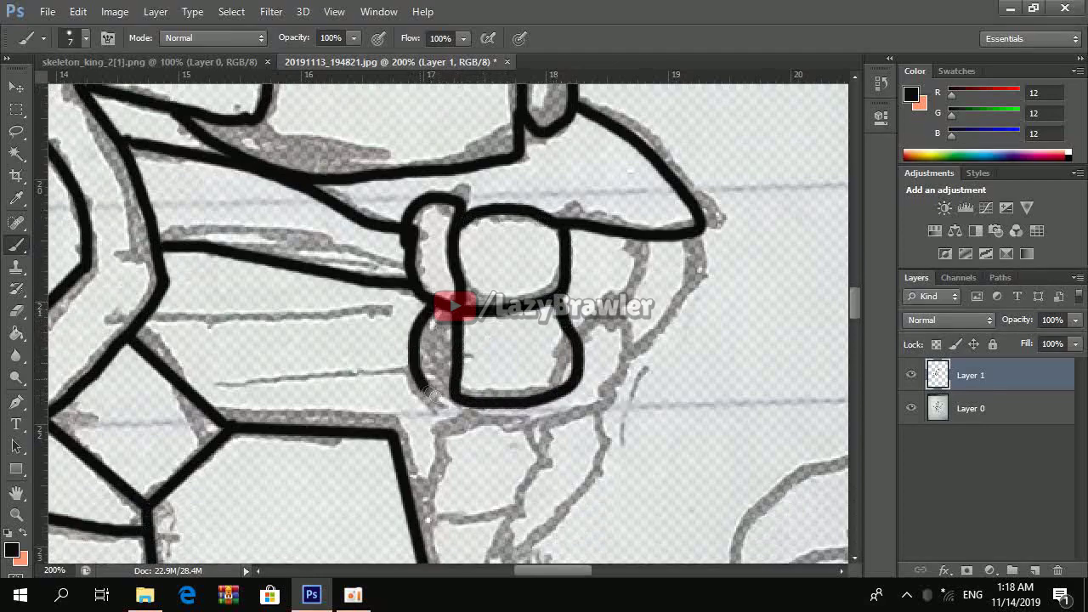
scroll(425, 386, down, 2)
scroll(652, 227, up, 2)
drag(693, 222, 634, 340)
mouse_move(637, 234)
mouse_down()
mouse_move(566, 310)
mouse_move(633, 357)
mouse_up()
scroll(306, 330, down, 1)
scroll(306, 331, up, 1)
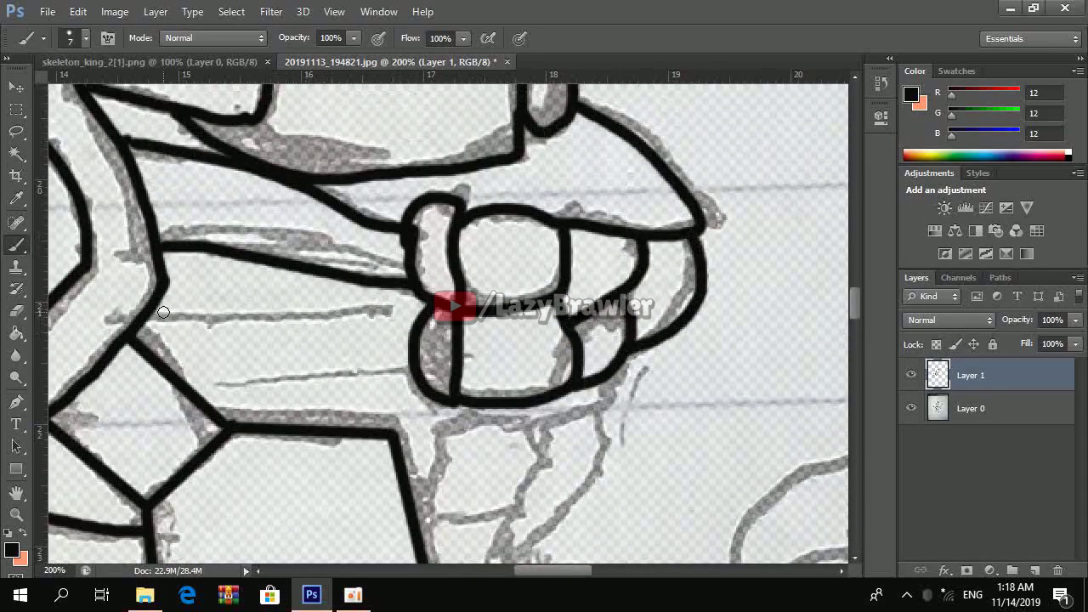
Add curved connecting strokes below and left of the rounded shape
drag(164, 312, 415, 321)
drag(209, 419, 429, 400)
mouse_move(162, 298)
mouse_down()
mouse_move(352, 328)
mouse_move(425, 322)
mouse_up()
scroll(611, 359, down, 2)
drag(612, 314, 540, 480)
scroll(567, 430, down, 4)
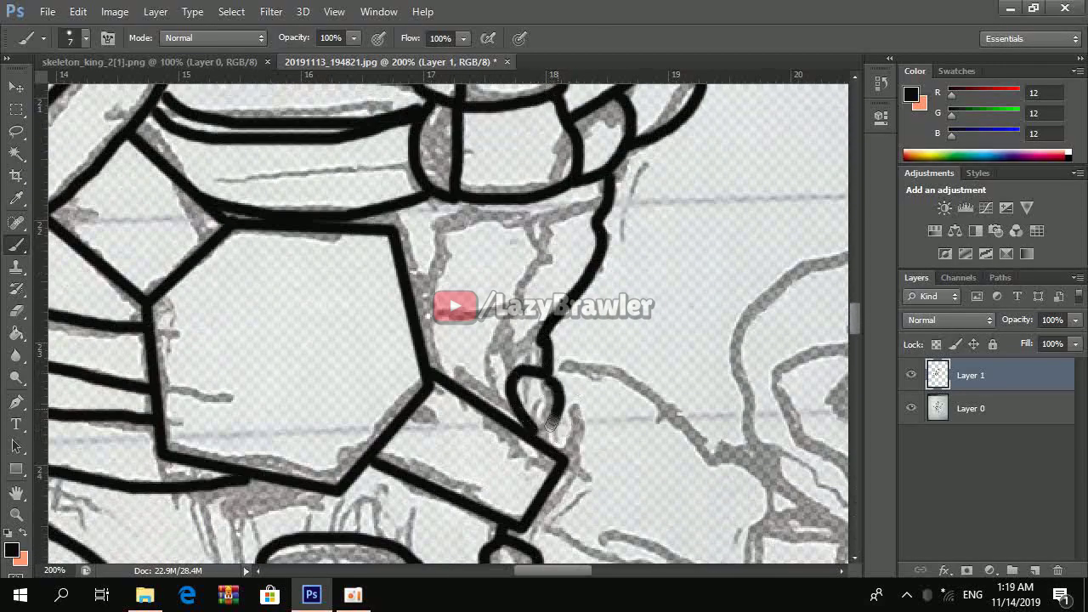
scroll(598, 237, up, 1)
Trace an oval around the arm joint
mouse_move(516, 248)
mouse_down()
mouse_move(464, 342)
mouse_move(540, 255)
mouse_up()
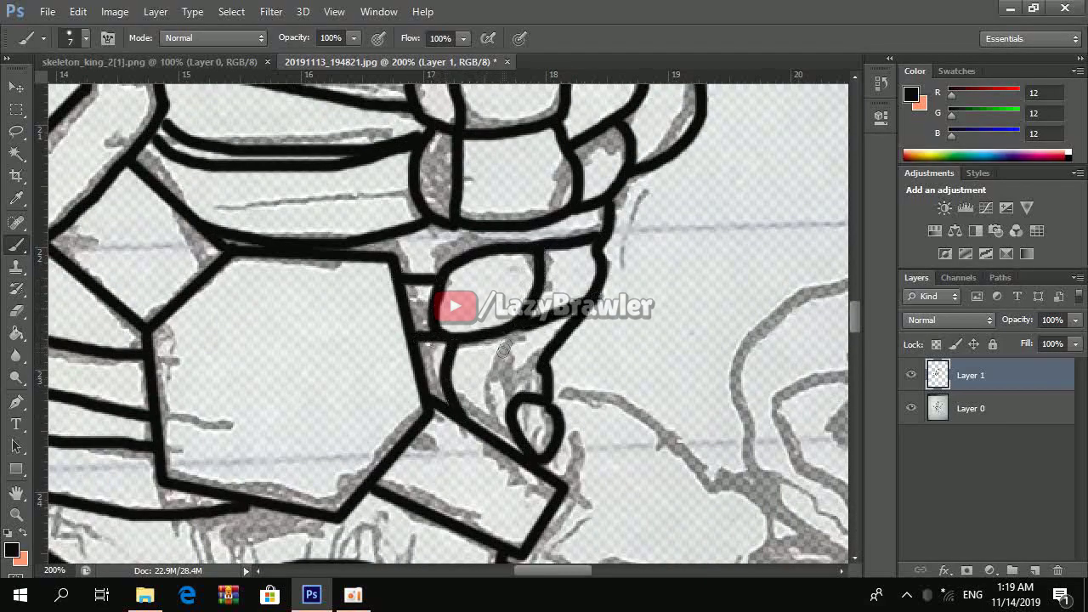
scroll(466, 425, down, 5)
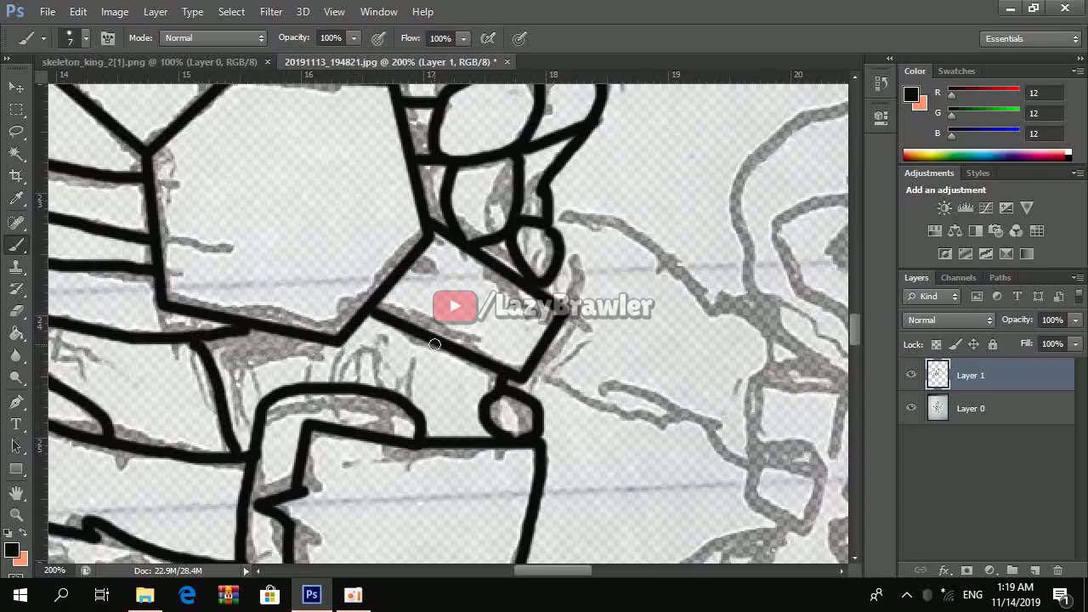
scroll(429, 345, down, 5)
scroll(425, 349, up, 5)
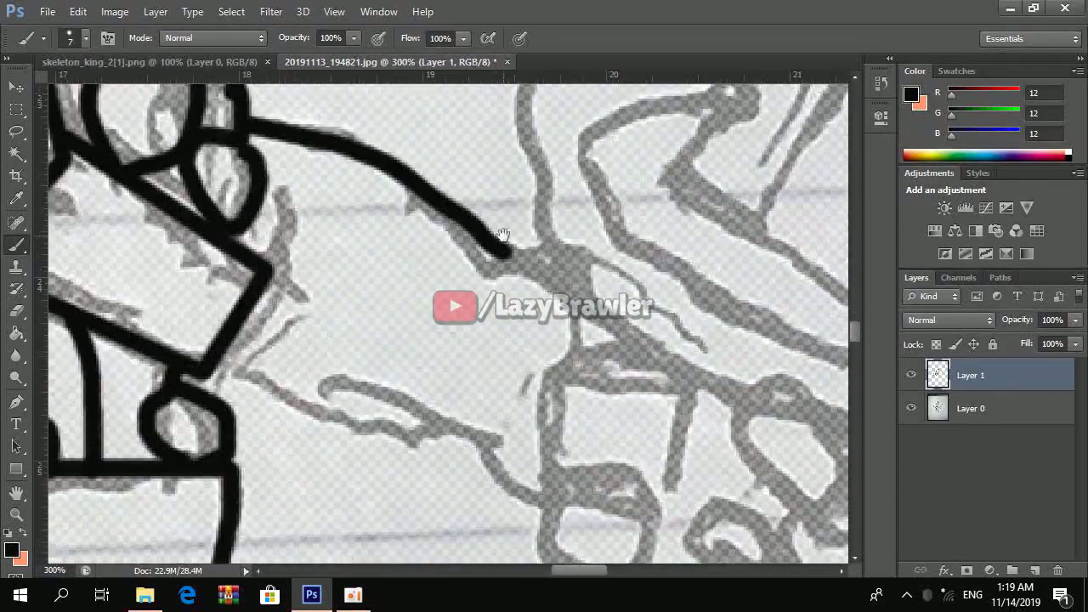
Ink the forearm lines with a hook and a loop around the wrist joint
drag(228, 357, 536, 467)
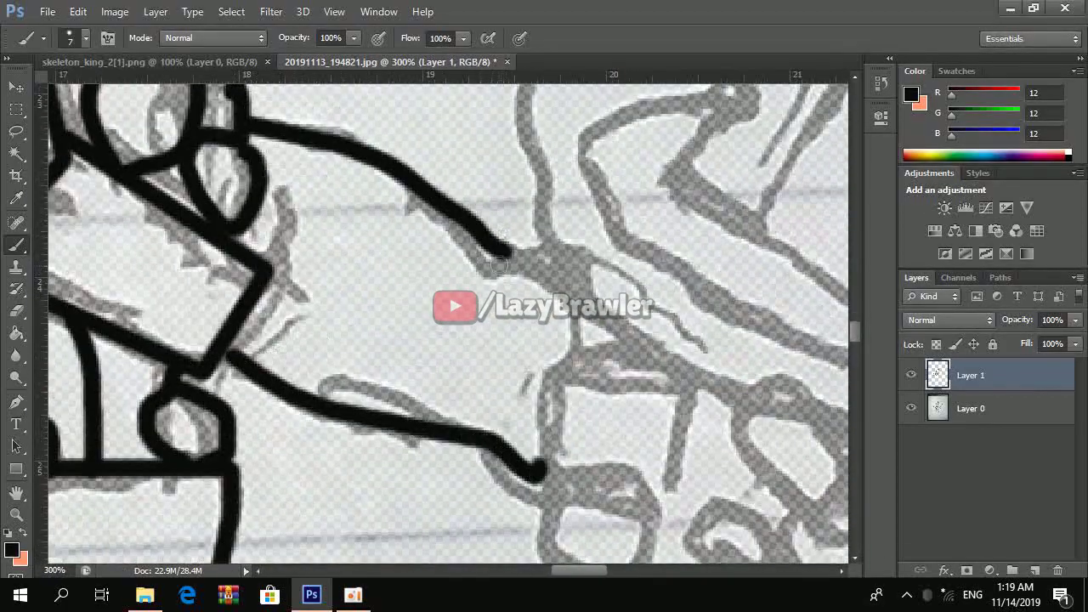
drag(506, 253, 549, 230)
scroll(527, 340, down, 2)
mouse_move(464, 370)
mouse_down()
mouse_move(450, 404)
mouse_move(536, 319)
mouse_up()
scroll(459, 255, up, 1)
mouse_move(455, 259)
mouse_down()
mouse_move(519, 340)
mouse_move(782, 414)
mouse_up()
drag(777, 360, 620, 440)
scroll(414, 403, down, 3)
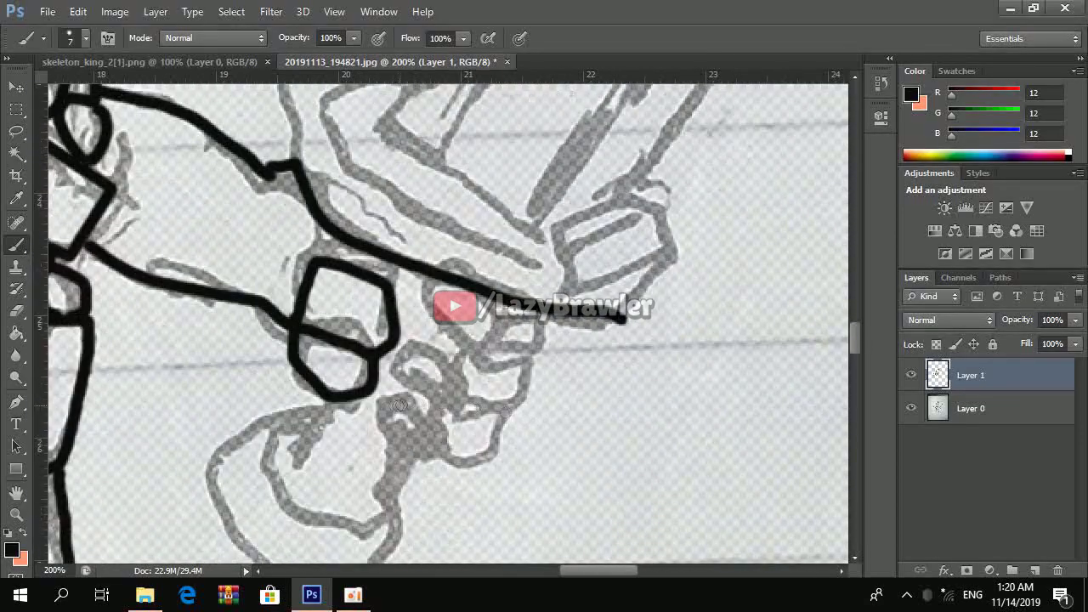
Trace loops around the knuckle bones
mouse_move(330, 409)
mouse_down()
mouse_move(274, 489)
mouse_move(398, 481)
mouse_up()
drag(261, 431, 223, 528)
scroll(223, 510, down, 1)
mouse_move(225, 463)
mouse_down()
mouse_move(331, 510)
mouse_move(416, 421)
mouse_up()
scroll(381, 366, up, 4)
Draw the sword's hooked crossguard and its lower edge, then zoom out
mouse_move(299, 340)
mouse_down()
mouse_move(291, 217)
mouse_move(466, 166)
mouse_move(342, 270)
mouse_move(489, 408)
mouse_up()
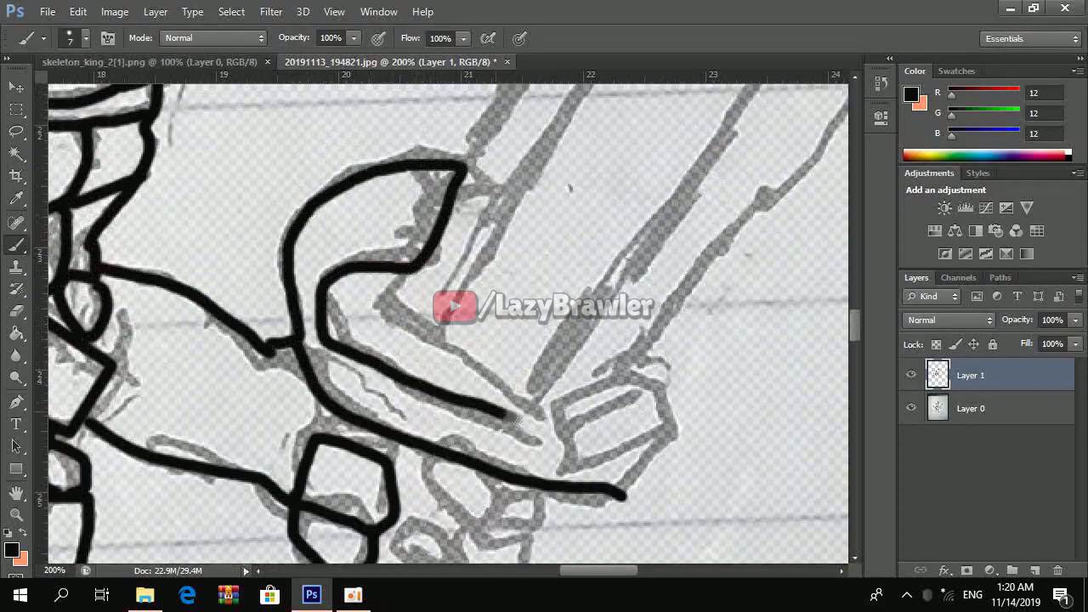
drag(379, 293, 549, 399)
scroll(499, 248, up, 1)
key(ctrl+minus)
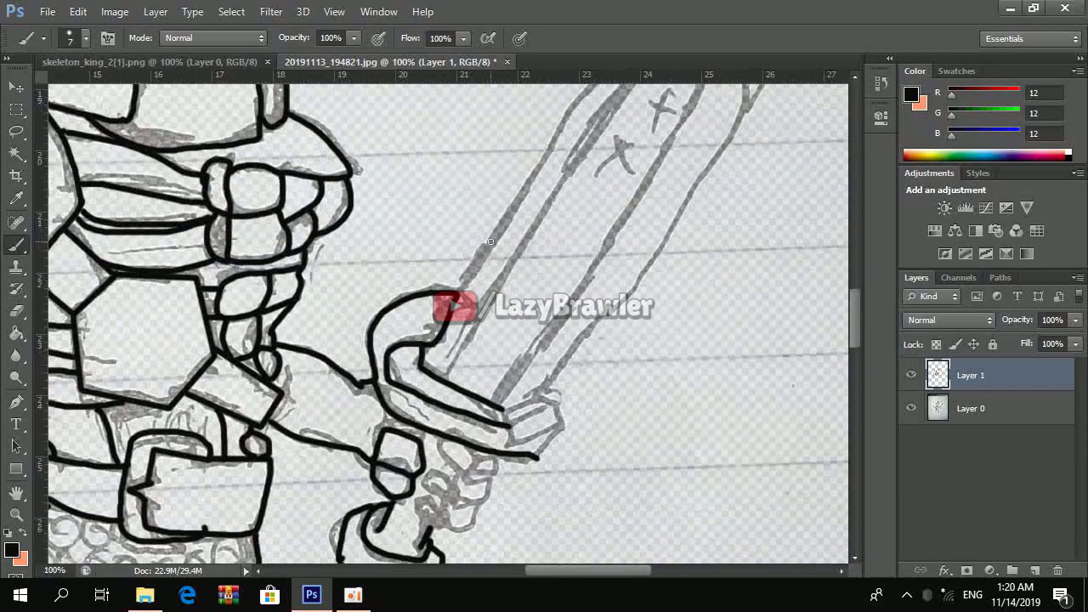
scroll(369, 226, down, 2)
Erase the stray hook stroke around the hilt with a large eraser
key(e)
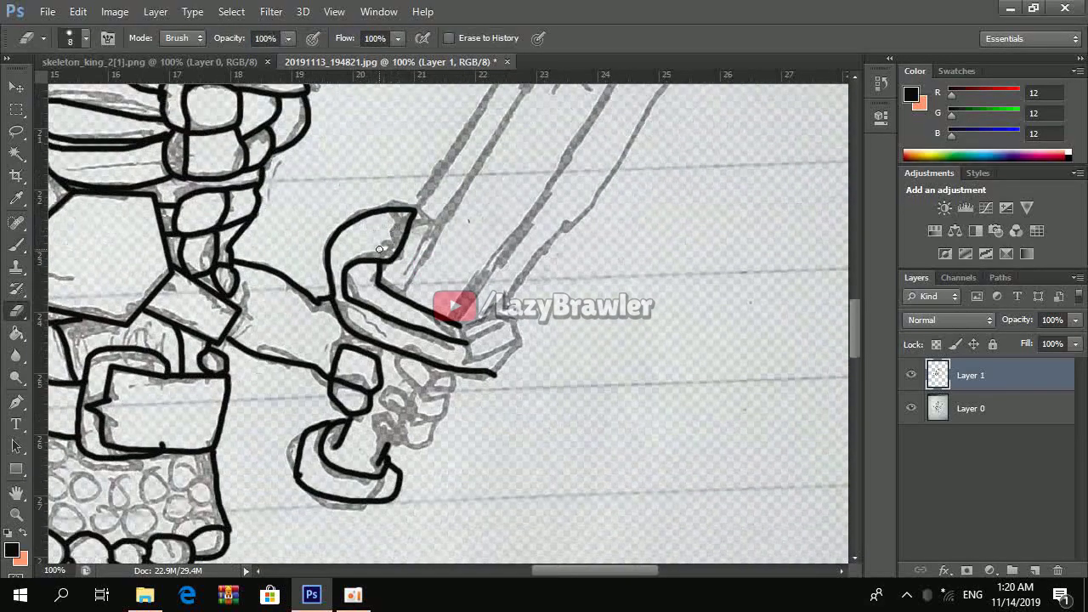
key(bracketright)
key(bracketright)
key(bracketright)
mouse_move(380, 248)
mouse_down()
mouse_move(485, 340)
mouse_move(445, 250)
mouse_up()
key(b)
key(e)
mouse_move(328, 443)
mouse_down()
mouse_move(316, 437)
mouse_move(358, 485)
mouse_up()
scroll(426, 474, up, 1)
scroll(425, 474, up, 1)
scroll(502, 317, up, 1)
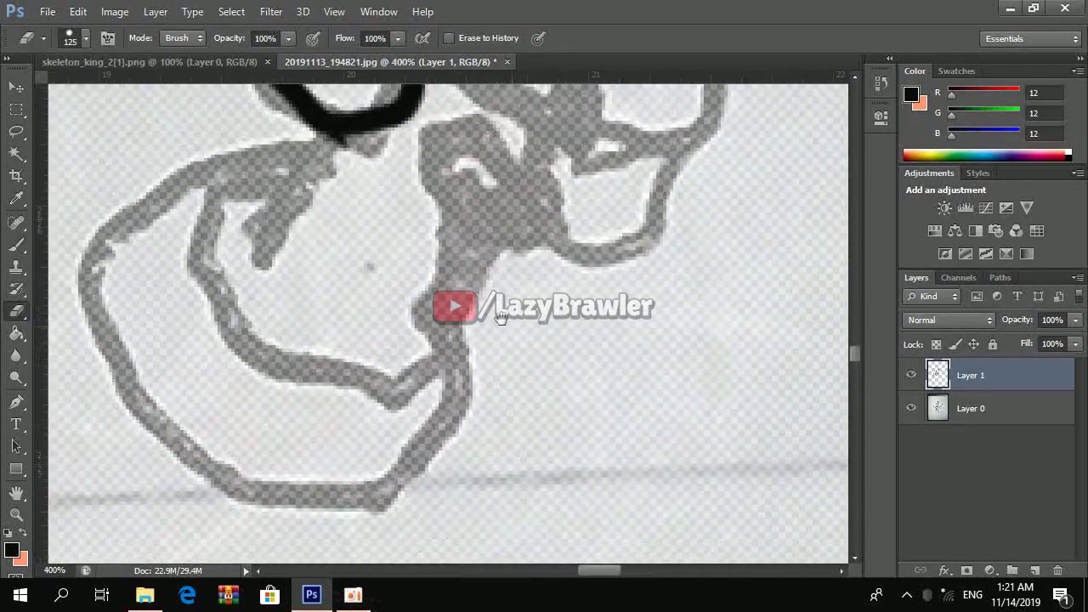
key(b)
Outline a finger bone from the wrist with straight line segments
drag(279, 239, 339, 141)
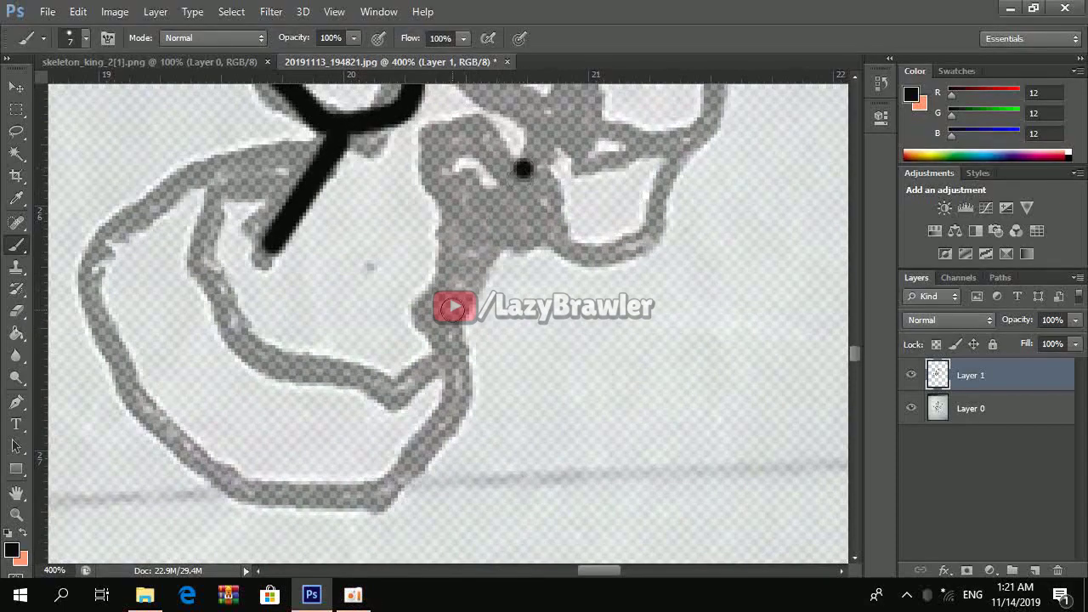
shift+click(451, 293)
shift+click(212, 176)
shift+click(209, 298)
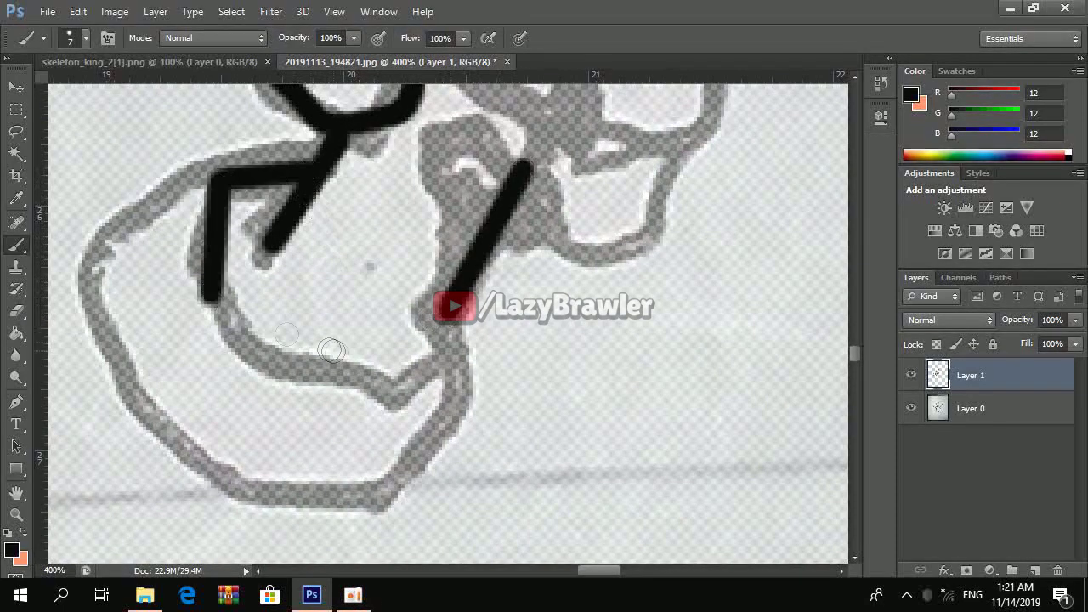
shift+click(374, 385)
shift+click(505, 347)
shift+click(468, 283)
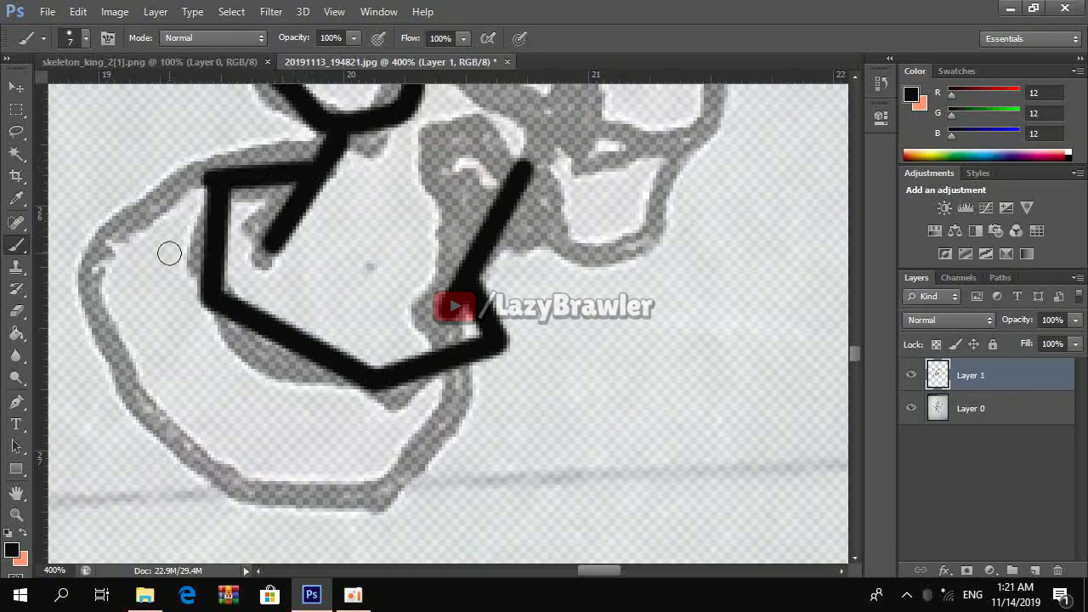
Outline the hand's outer edge with straight segments, redoing the bottom one
shift+click(145, 308)
shift+click(151, 370)
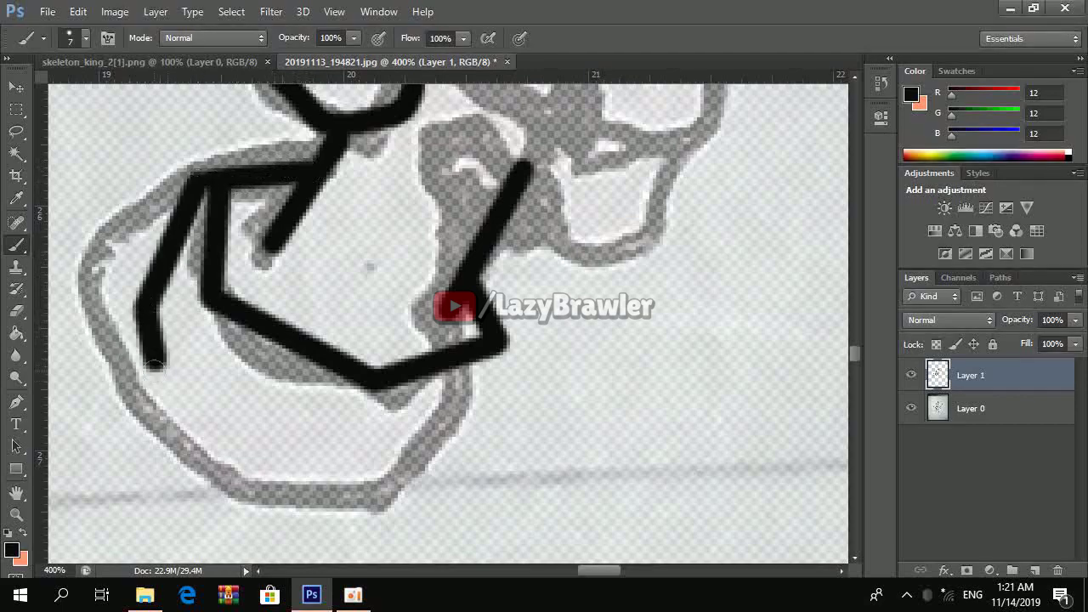
shift+click(343, 466)
shift+click(515, 435)
key(ctrl+z)
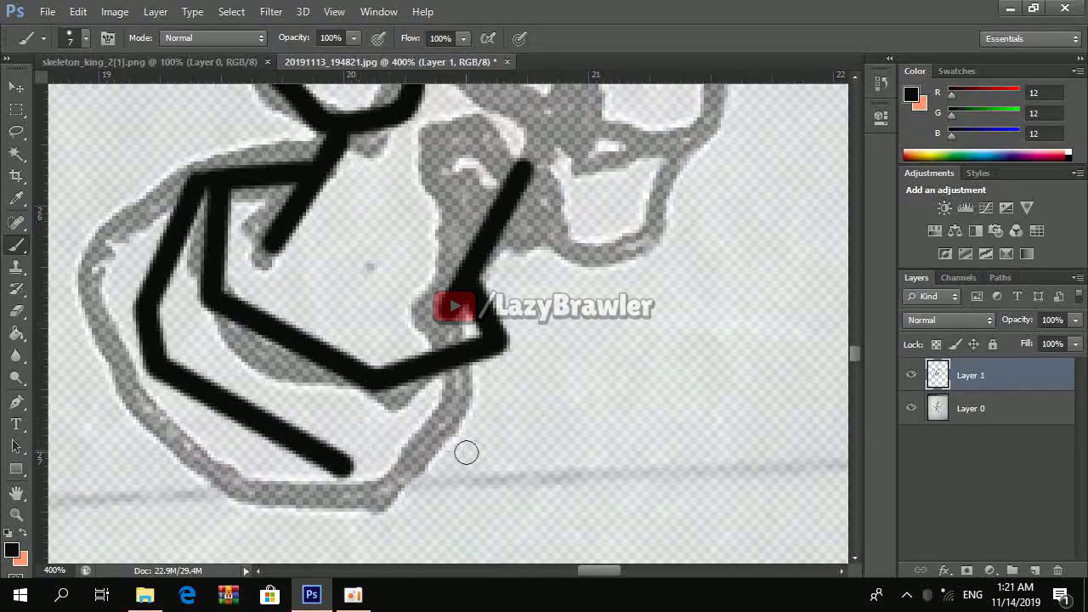
shift+click(505, 429)
scroll(327, 373, up, 3)
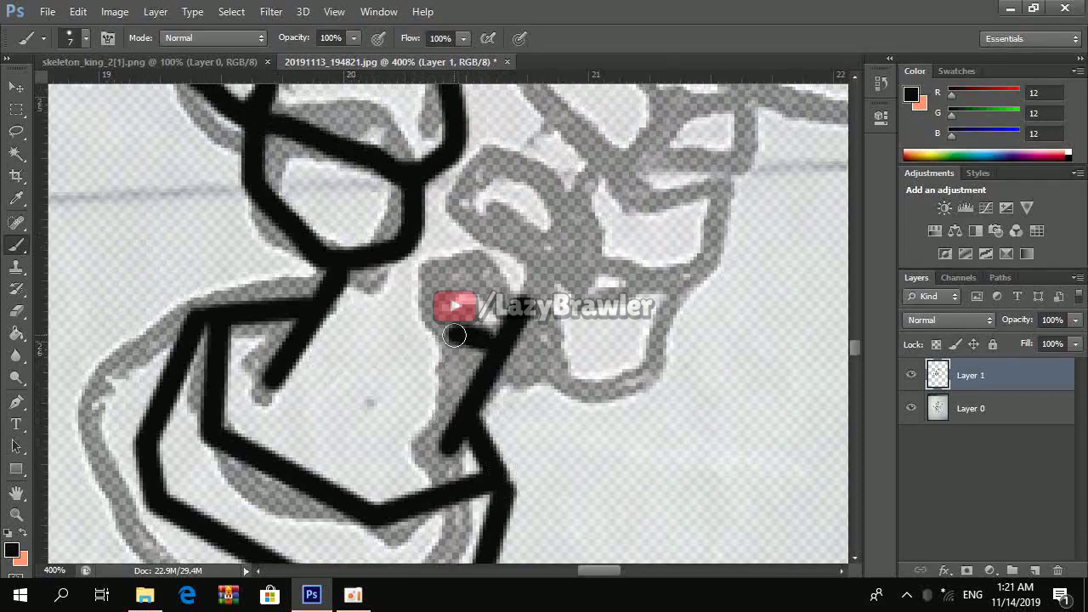
Erase a misplaced stroke near the knuckle and outline a rectangular knuckle bone
key(e)
drag(463, 332, 519, 358)
key(b)
mouse_move(472, 279)
mouse_down()
mouse_move(421, 312)
mouse_move(527, 311)
mouse_up()
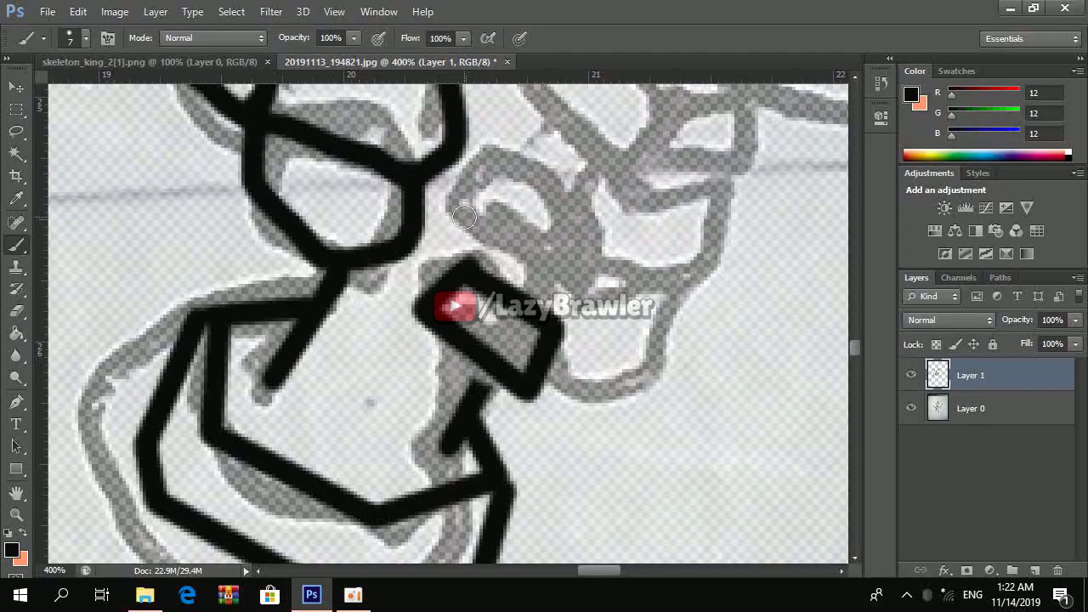
mouse_move(459, 246)
mouse_down()
mouse_move(553, 200)
mouse_move(586, 324)
mouse_up()
Draw the long blade edge strokes rising from the crossguard
scroll(587, 323, up, 2)
mouse_move(544, 285)
mouse_down()
mouse_move(520, 221)
mouse_move(662, 330)
mouse_up()
scroll(379, 189, up, 2)
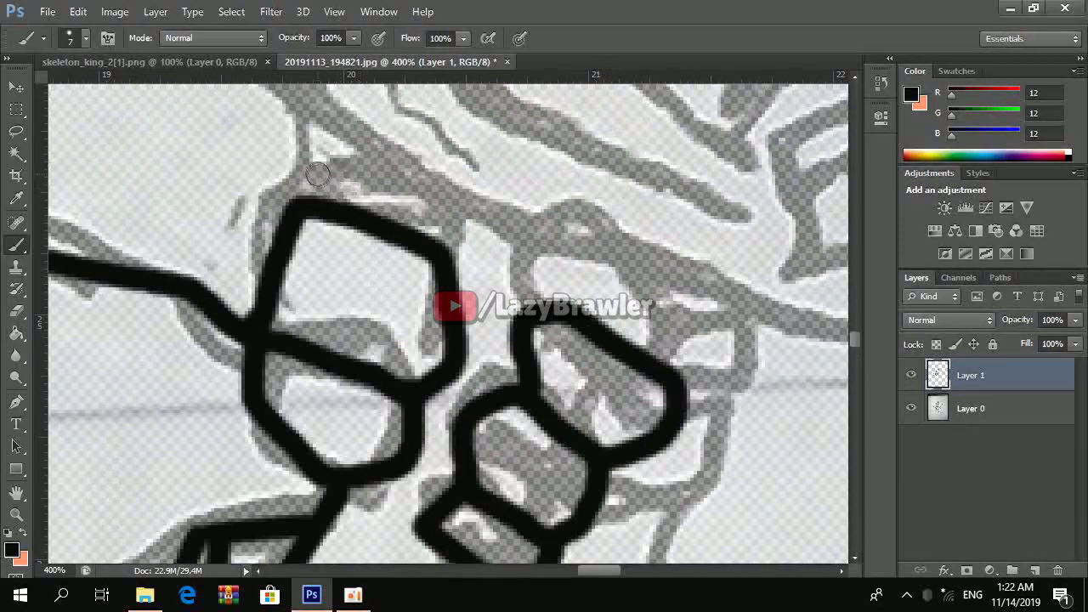
drag(251, 165, 716, 384)
scroll(271, 326, up, 3)
scroll(271, 326, up, 2)
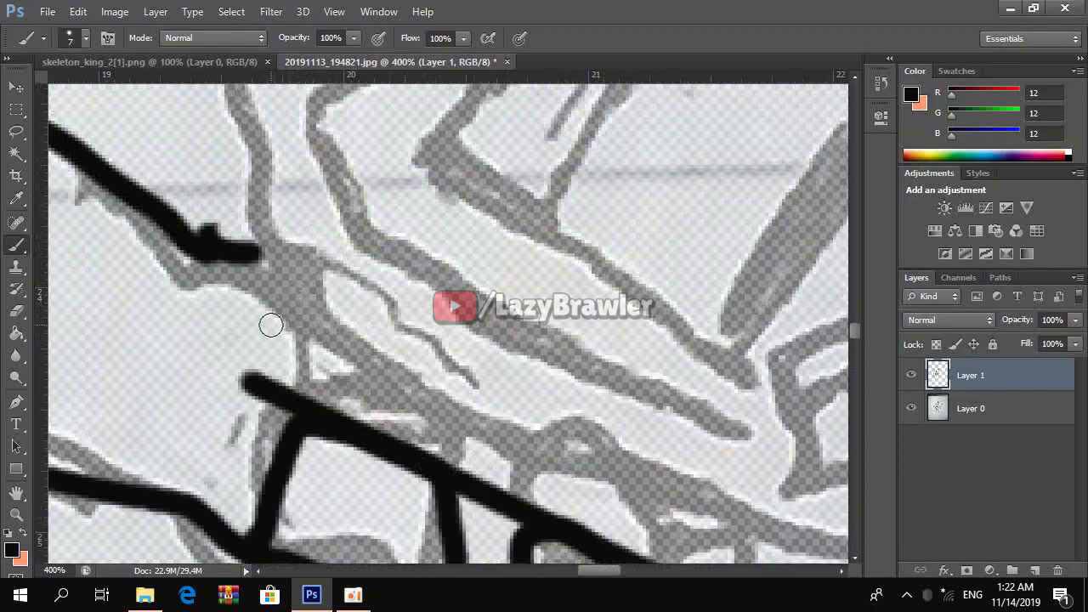
Erase the stroke-end blob and curl the crossguard end into a closed loop
key(e)
mouse_move(255, 251)
mouse_down()
mouse_move(189, 234)
mouse_move(271, 336)
mouse_up()
key(b)
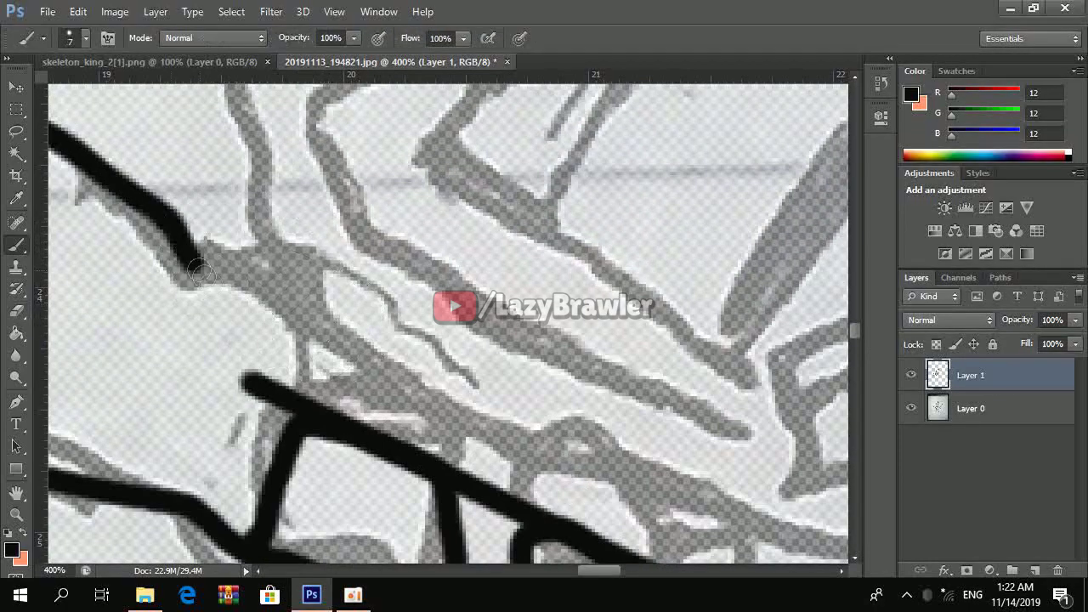
drag(246, 372, 336, 223)
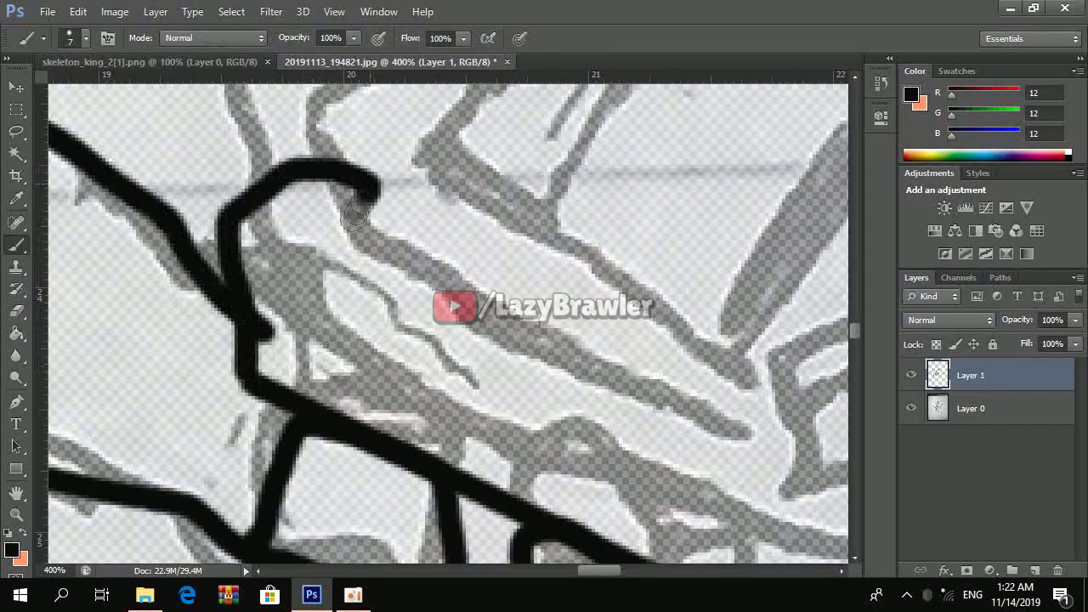
key(ctrl+z)
drag(340, 213, 336, 294)
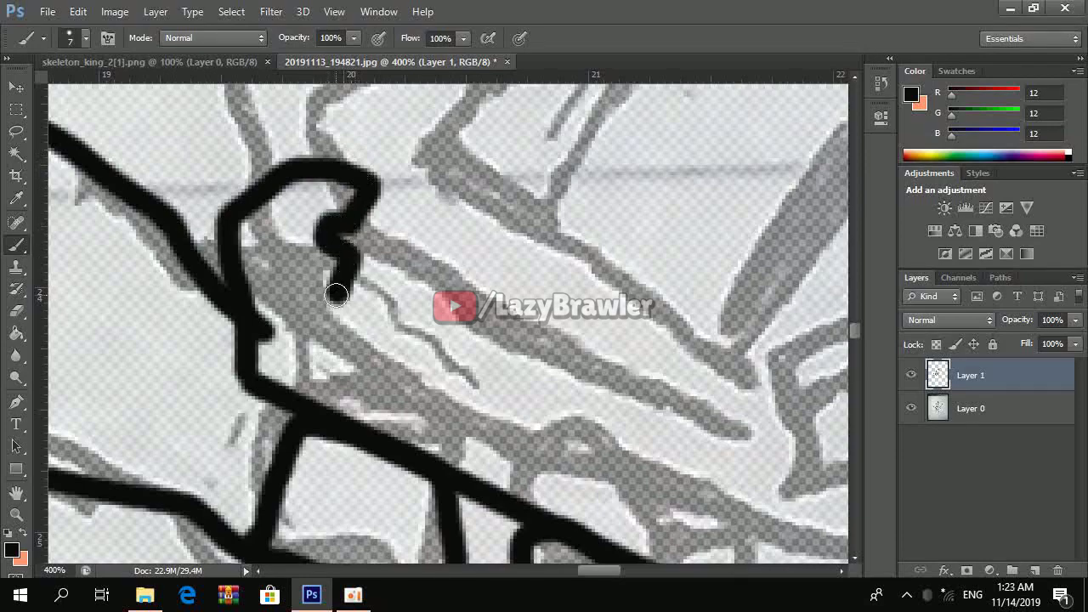
drag(285, 323, 279, 276)
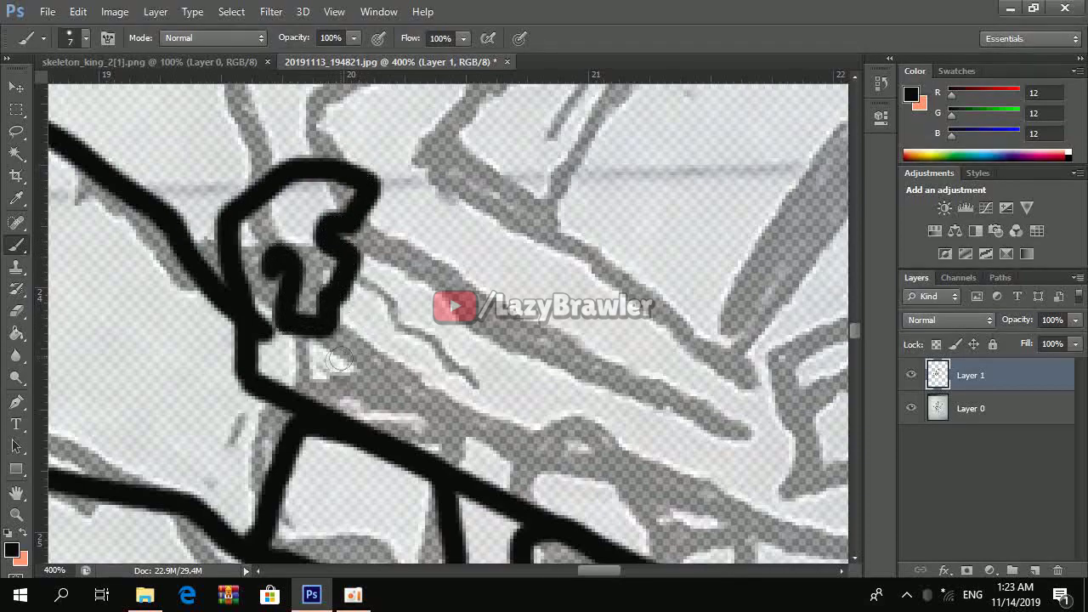
Draw a long straight crossguard edge ending in a curled tip
scroll(298, 340, down, 1)
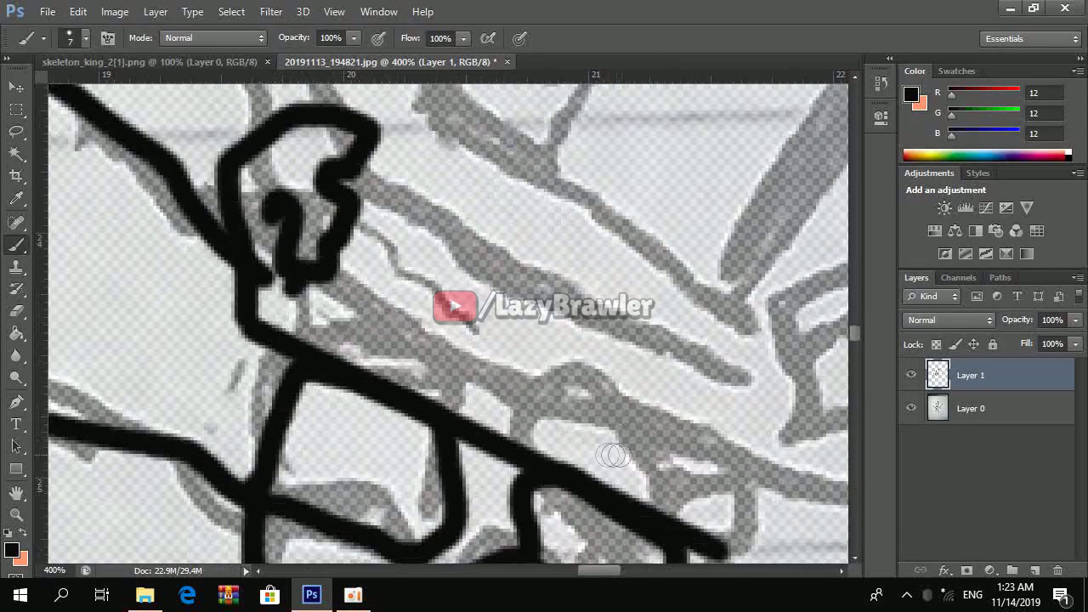
shift+click(659, 457)
shift+click(718, 479)
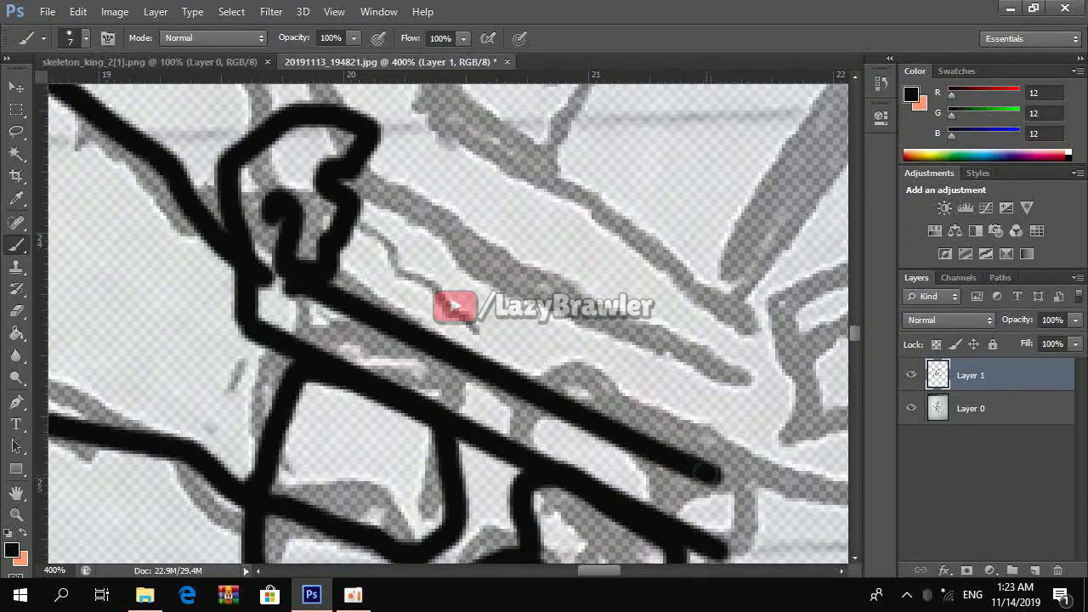
drag(754, 422, 774, 300)
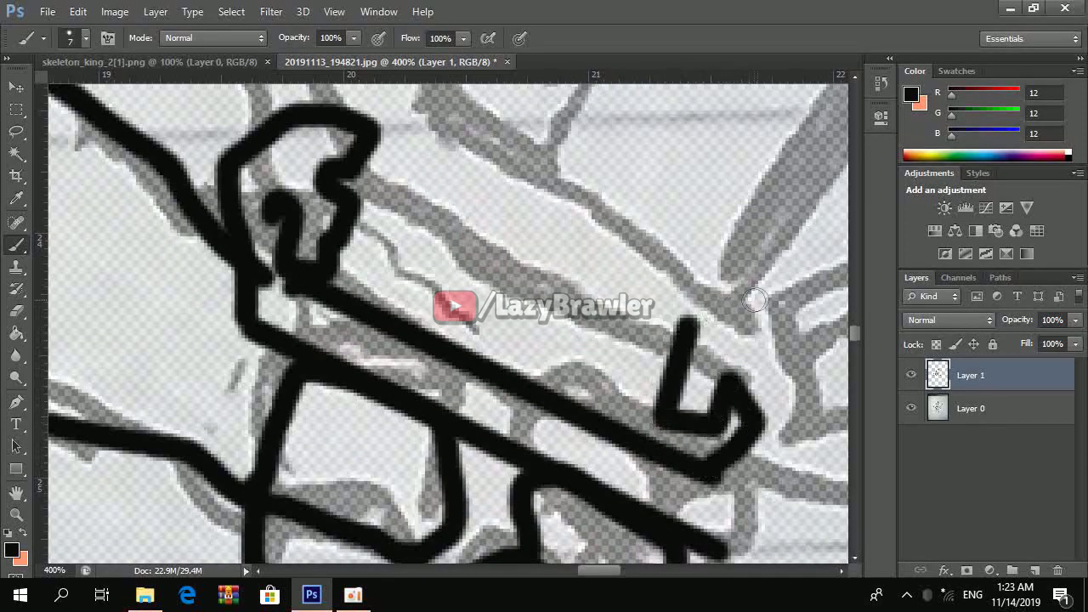
drag(815, 419, 730, 541)
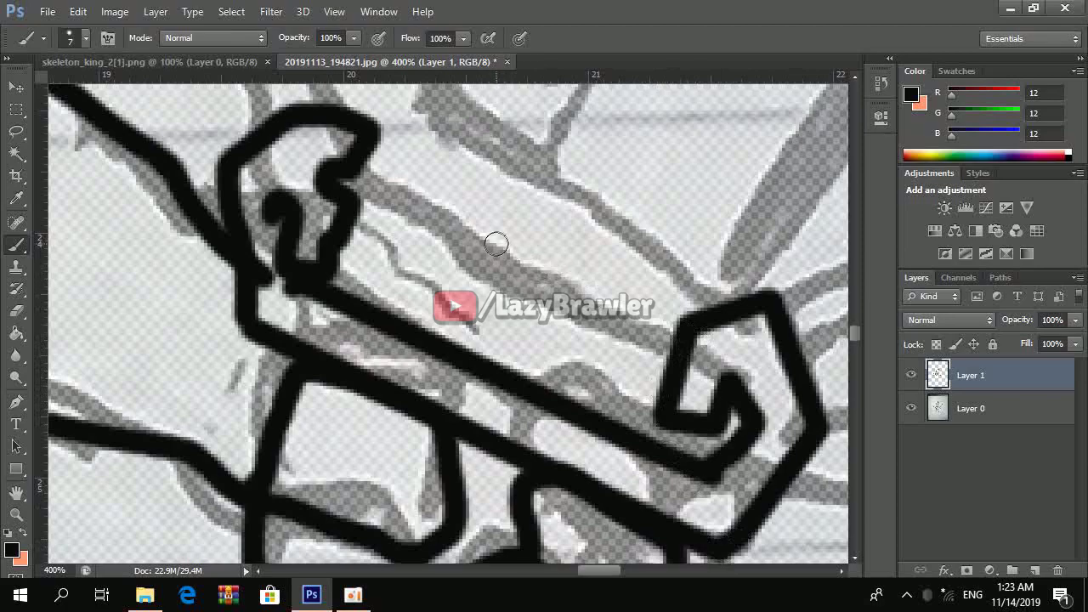
Hide the pencil sketch layer and zoom out to view the whole drawing
key(ctrl+minus)
key(ctrl+minus)
key(ctrl+minus)
click(911, 408)
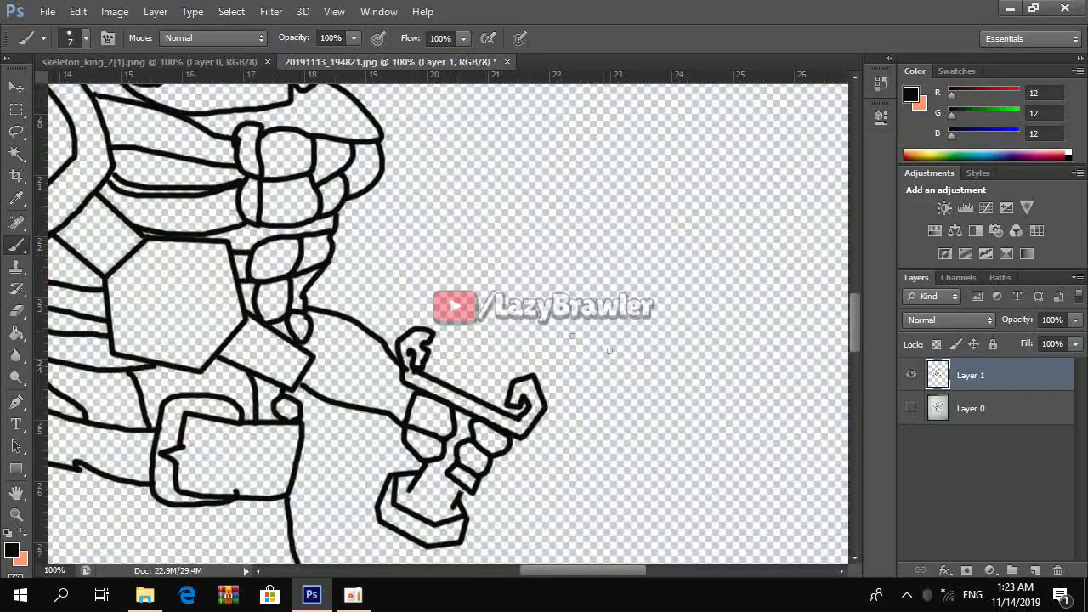
key(ctrl+minus)
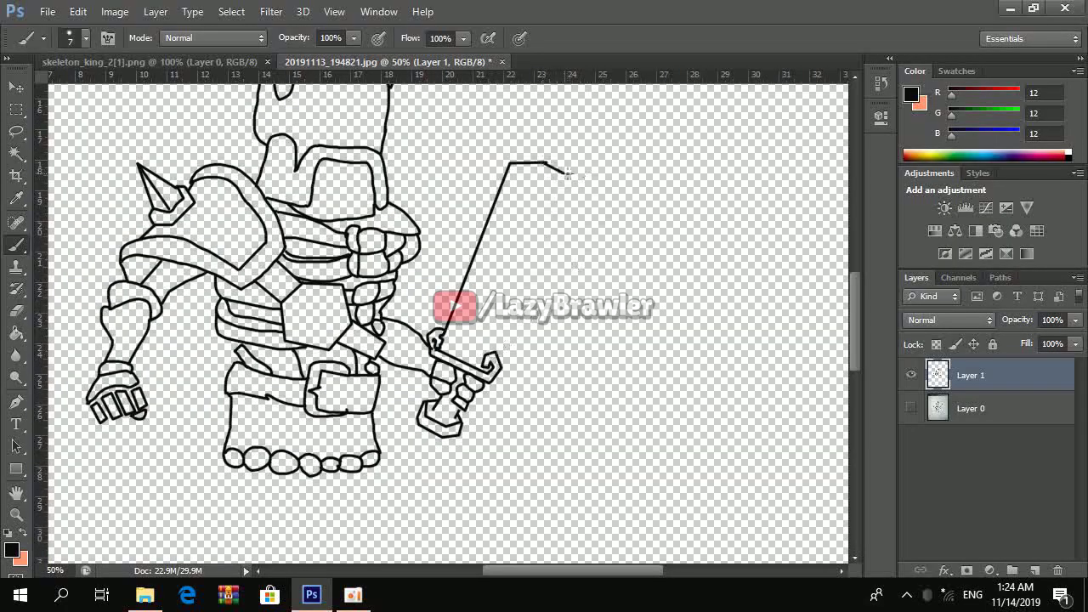
key(ctrl+plus)
key(ctrl+plus)
key(ctrl+plus)
key(ctrl+plus)
key(ctrl+minus)
key(ctrl+minus)
Show the pencil sketch and draw the blade's straight inner edge line down to the hilt
click(911, 408)
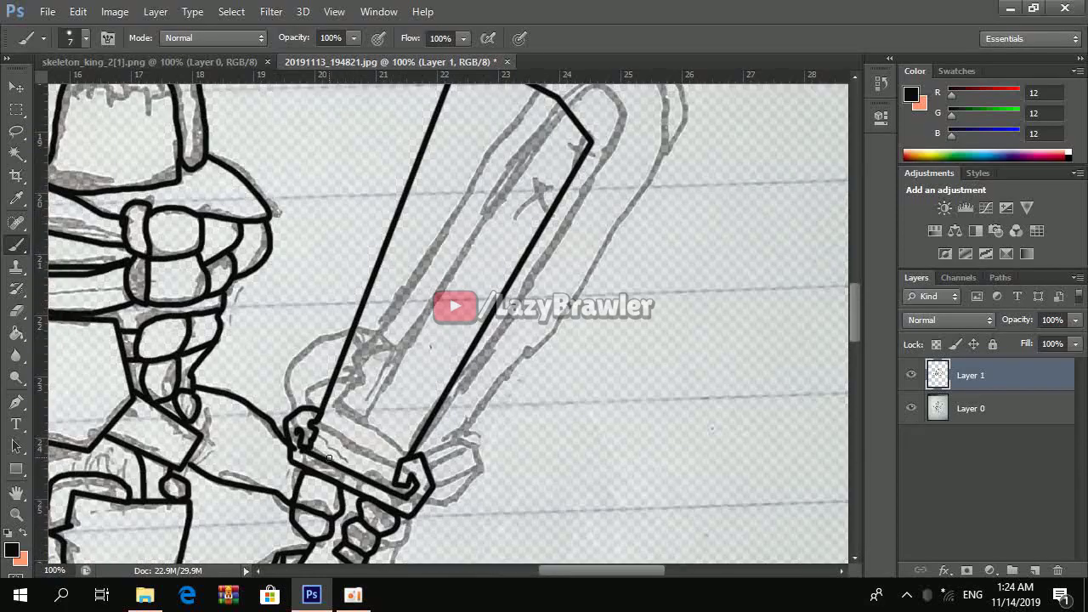
scroll(329, 457, up, 3)
drag(327, 527, 511, 200)
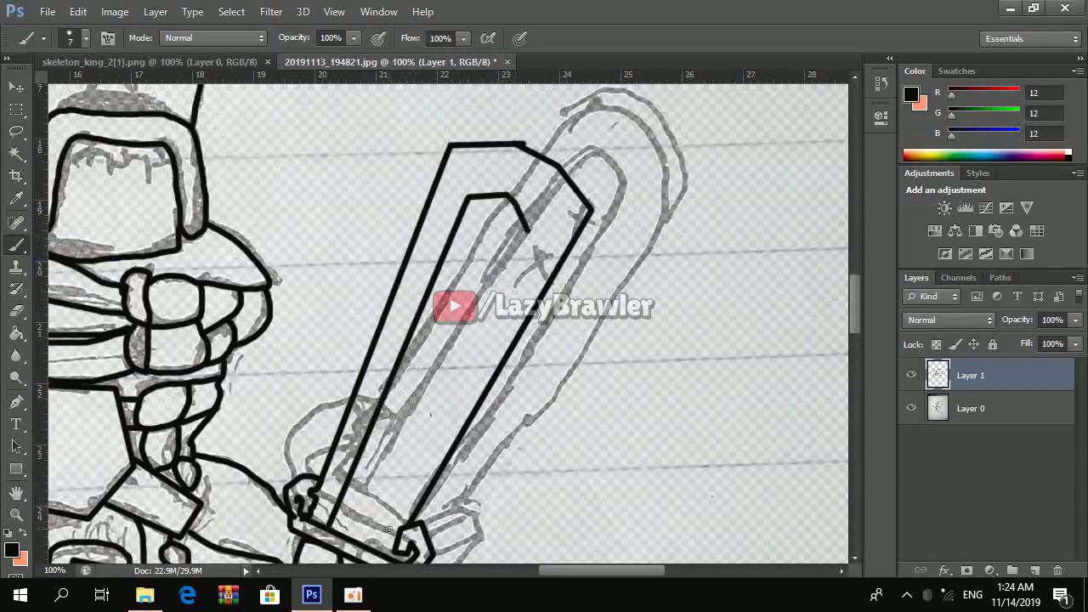
shift+click(377, 546)
Draw two straight-line X marks across the top of the sword blade
key(ctrl+plus)
scroll(487, 244, up, 1)
click(498, 169)
shift+click(519, 286)
click(567, 200)
shift+click(474, 245)
scroll(474, 245, down, 1)
scroll(451, 255, down, 1)
click(438, 254)
shift+click(466, 364)
click(406, 336)
shift+click(501, 276)
Zoom out and toggle the sketch layer off and on to check the new lines
key(ctrl+0)
click(911, 409)
key(ctrl+plus)
key(ctrl+plus)
click(911, 408)
key(ctrl+plus)
key(ctrl+plus)
key(ctrl+plus)
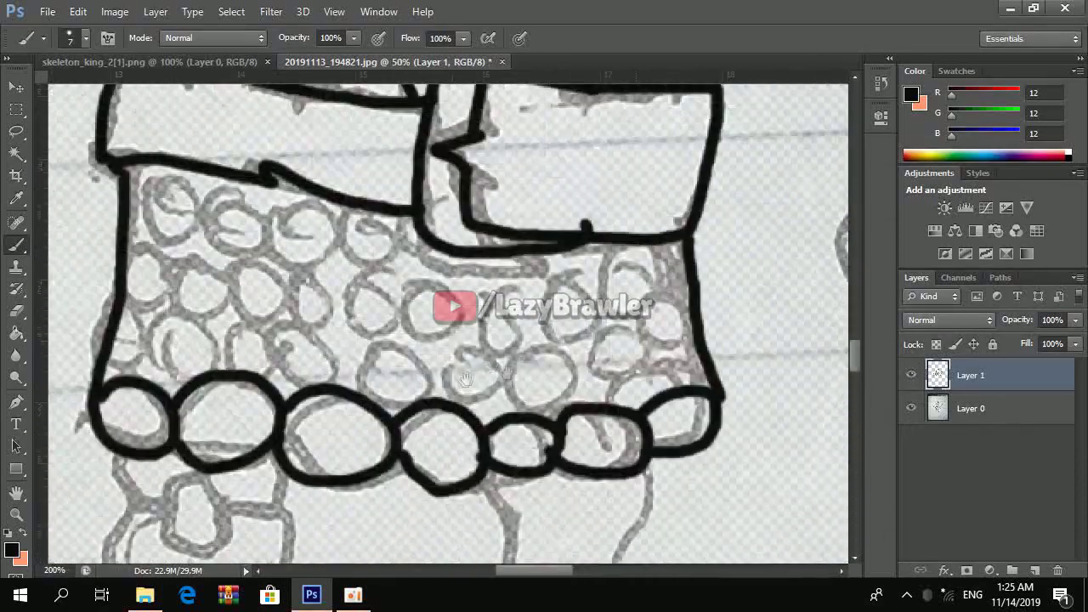
Trace rows of chainmail loops below the belt and join the belt's top outline
drag(333, 240, 345, 255)
drag(337, 158, 338, 155)
mouse_move(294, 106)
mouse_down()
mouse_move(375, 110)
mouse_move(370, 150)
mouse_up()
mouse_move(415, 241)
mouse_down()
mouse_move(366, 255)
mouse_move(417, 247)
mouse_up()
click(419, 155)
drag(401, 156, 385, 163)
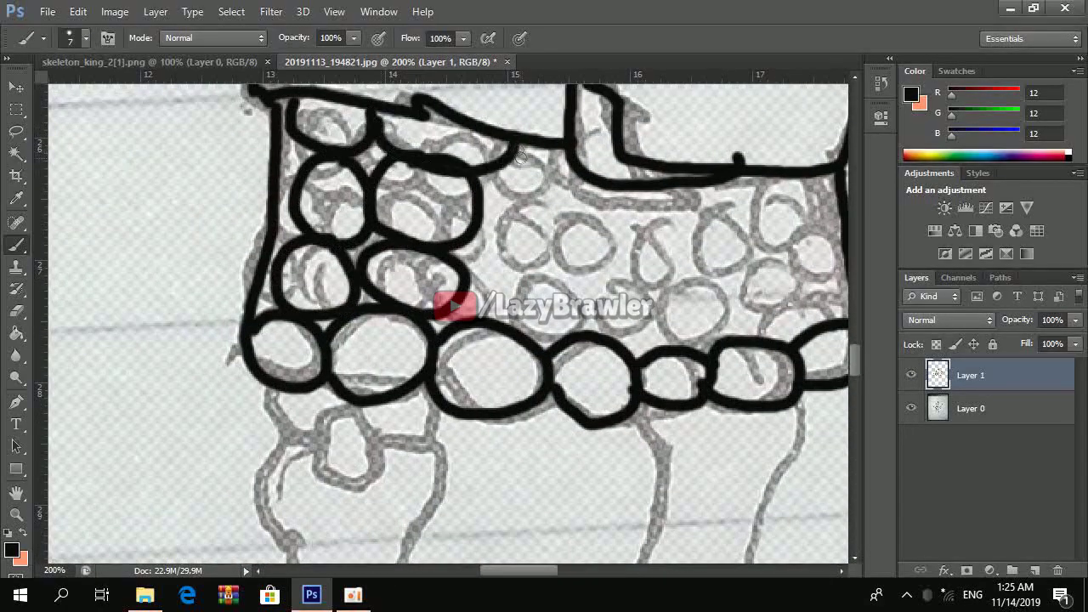
drag(515, 142, 565, 136)
mouse_move(492, 202)
mouse_down()
mouse_move(493, 280)
mouse_move(589, 283)
mouse_up()
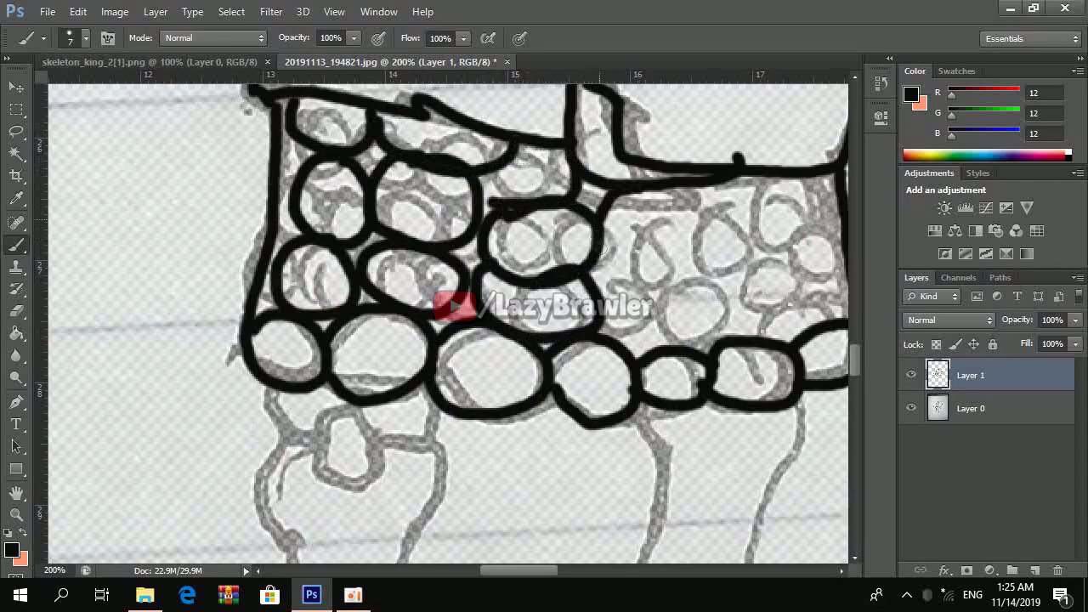
drag(602, 214, 627, 213)
drag(646, 251, 636, 255)
mouse_move(724, 193)
mouse_down()
mouse_move(731, 280)
mouse_move(794, 315)
mouse_up()
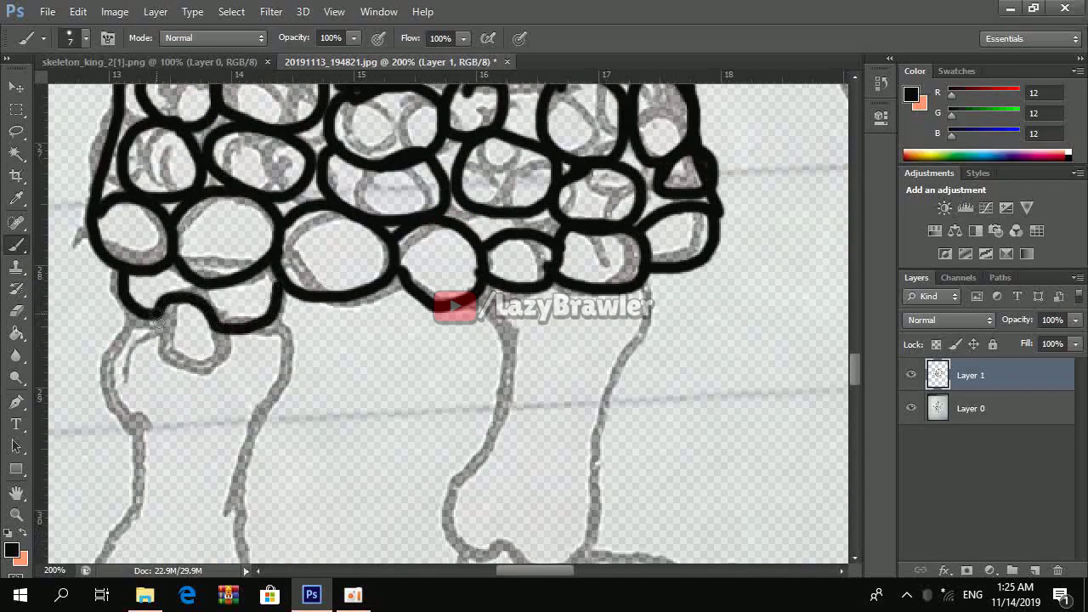
Outline the left shin bone, the foot line and the first toe loops
mouse_move(170, 313)
mouse_down()
mouse_move(213, 357)
mouse_move(136, 470)
mouse_up()
mouse_move(136, 365)
mouse_down()
mouse_move(85, 514)
mouse_move(273, 416)
mouse_move(239, 344)
mouse_move(145, 478)
mouse_move(166, 429)
mouse_up()
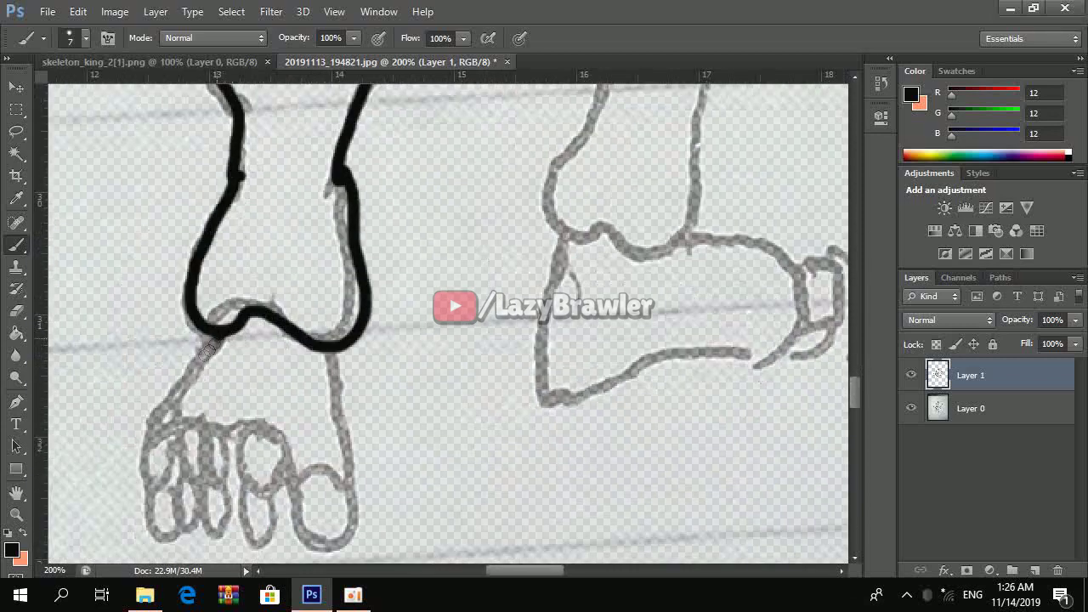
drag(145, 480, 178, 483)
mouse_move(190, 435)
mouse_down()
mouse_move(200, 510)
mouse_move(238, 510)
mouse_up()
Finish the left foot's toe loops, erasing misplaced strokes, and extend the ankle line
drag(229, 434, 246, 527)
drag(264, 434, 239, 460)
key(r)
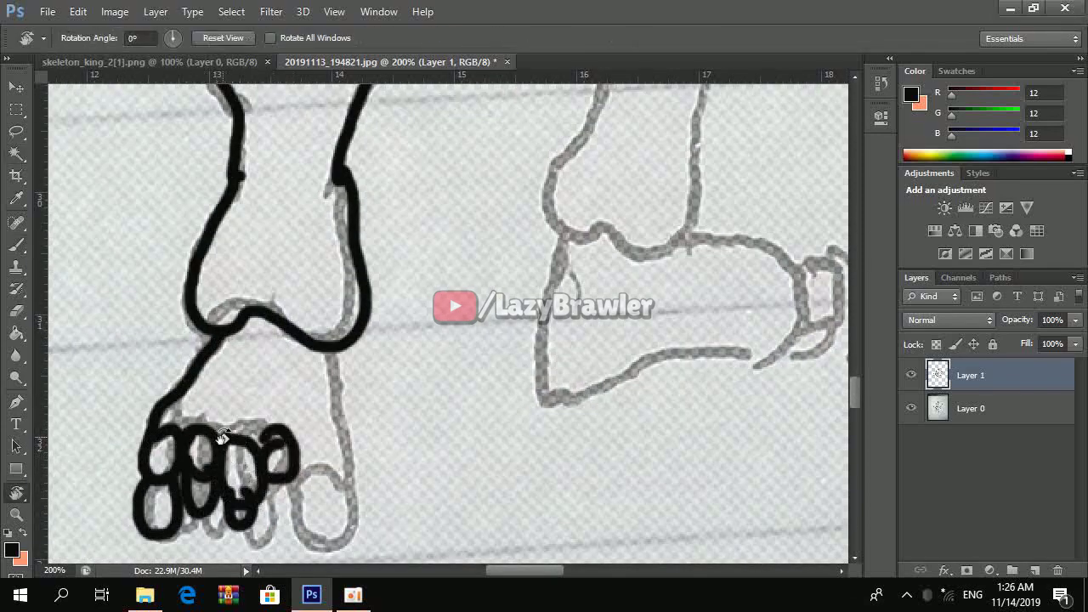
key(e)
drag(297, 443, 204, 510)
drag(204, 434, 186, 425)
key(b)
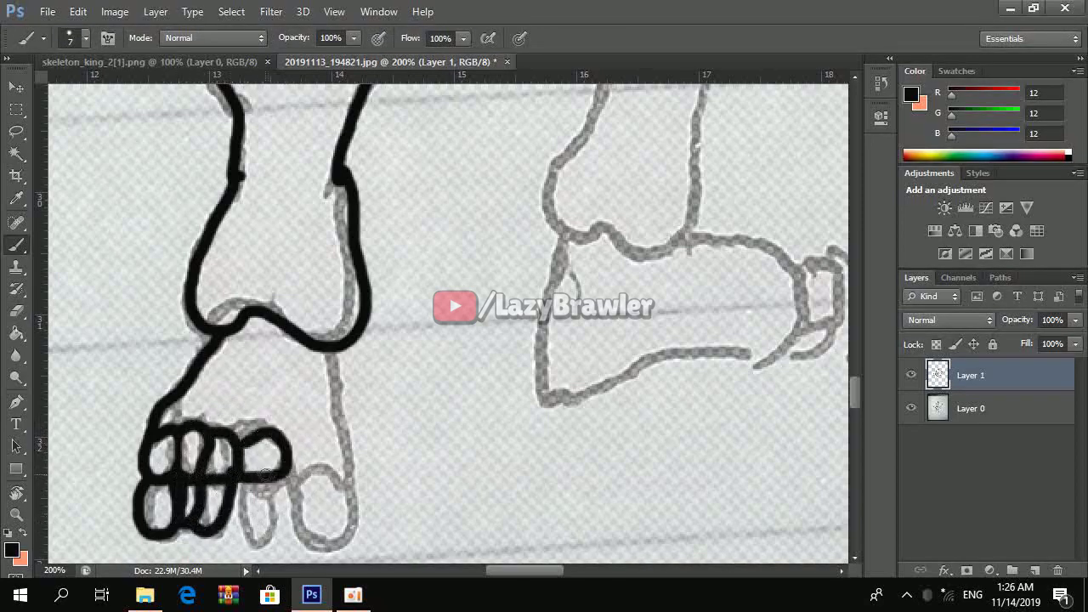
drag(294, 461, 280, 520)
drag(336, 417, 327, 489)
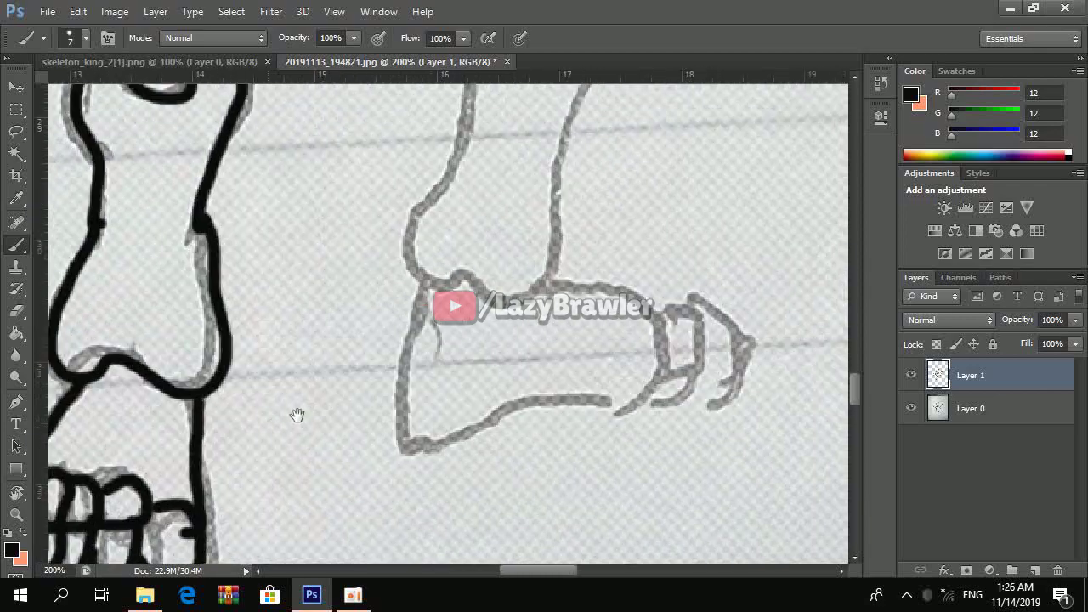
scroll(383, 340, up, 5)
scroll(383, 340, right, 3)
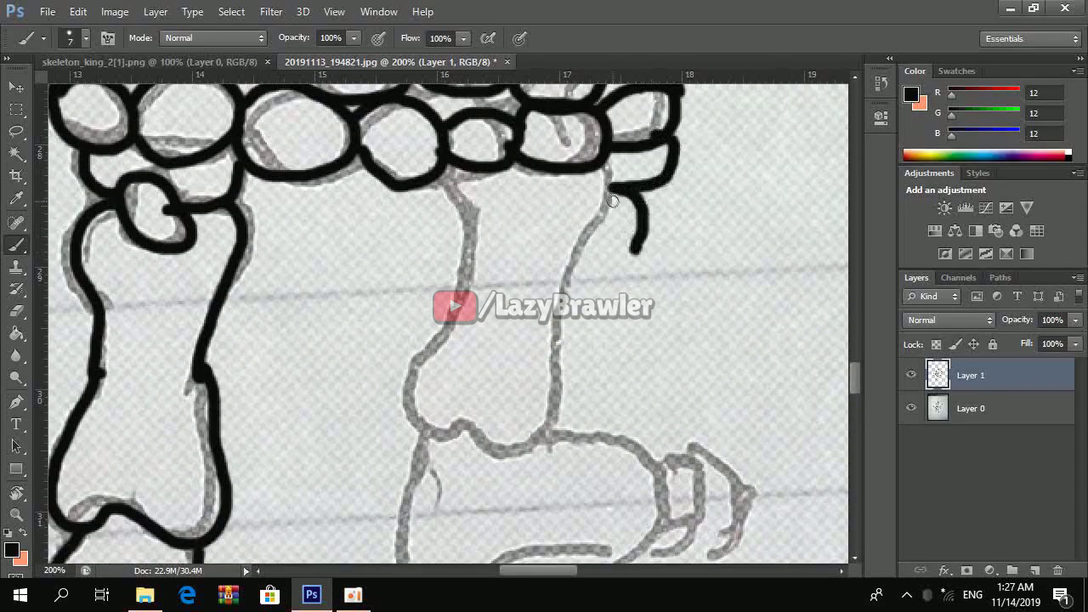
Outline the right shin bone and boxy foot with toe loops at its end
drag(525, 186, 574, 440)
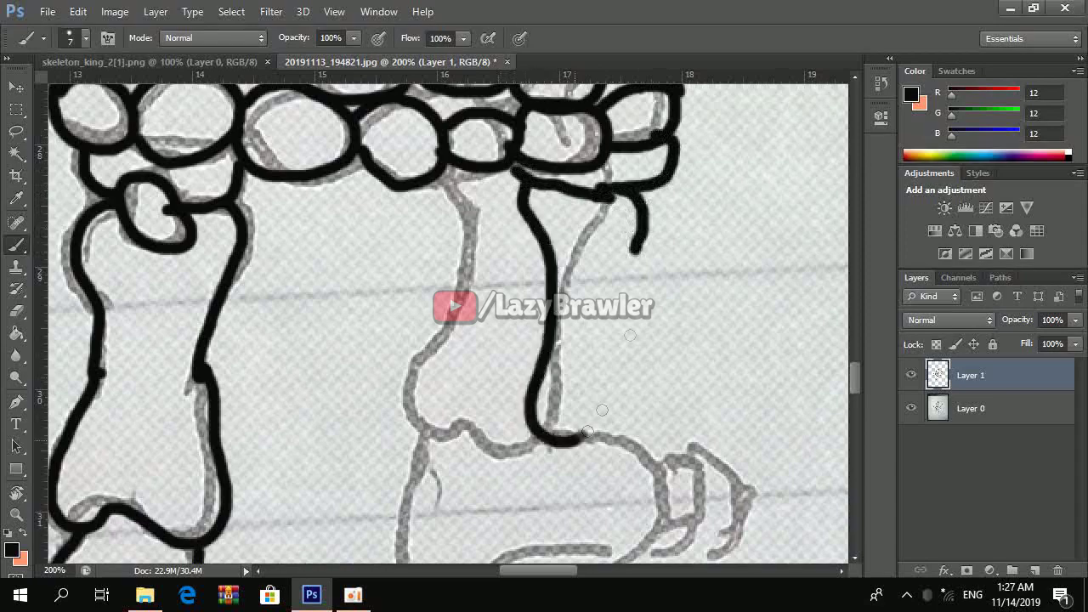
drag(619, 327, 587, 436)
scroll(587, 436, down, 2)
drag(529, 393, 518, 466)
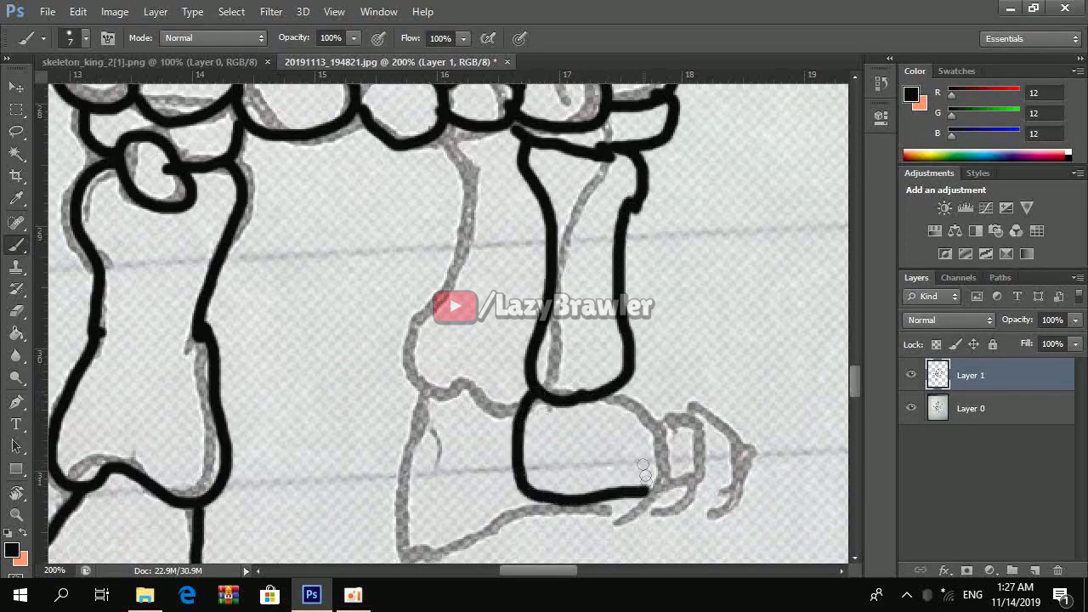
mouse_move(687, 351)
mouse_down()
mouse_move(646, 493)
mouse_move(500, 463)
mouse_up()
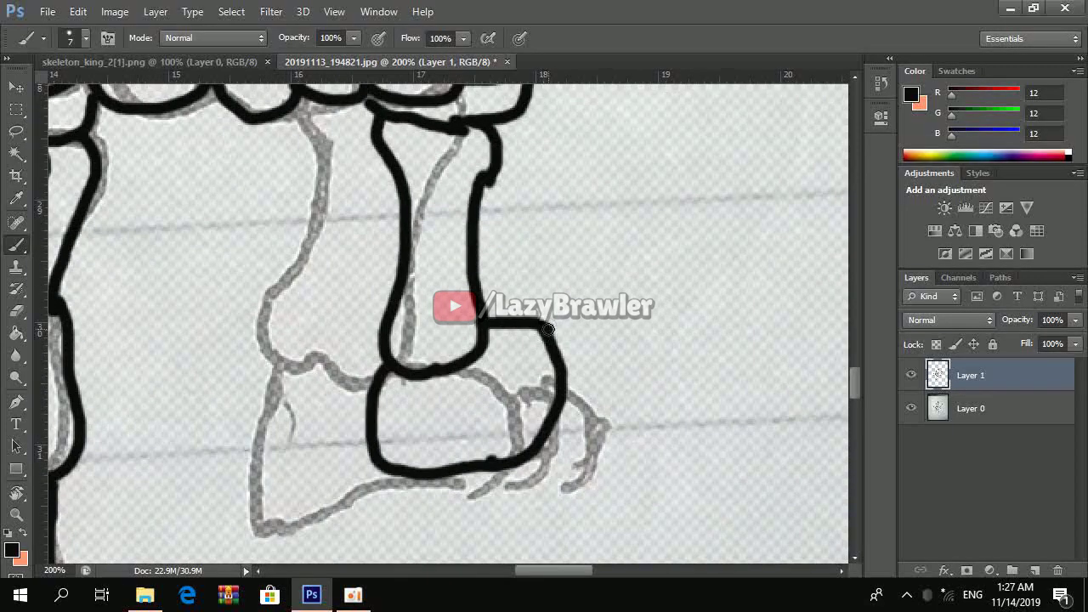
drag(544, 322, 551, 446)
drag(672, 321, 638, 395)
drag(573, 382, 542, 388)
drag(501, 357, 524, 384)
key(ctrl+0)
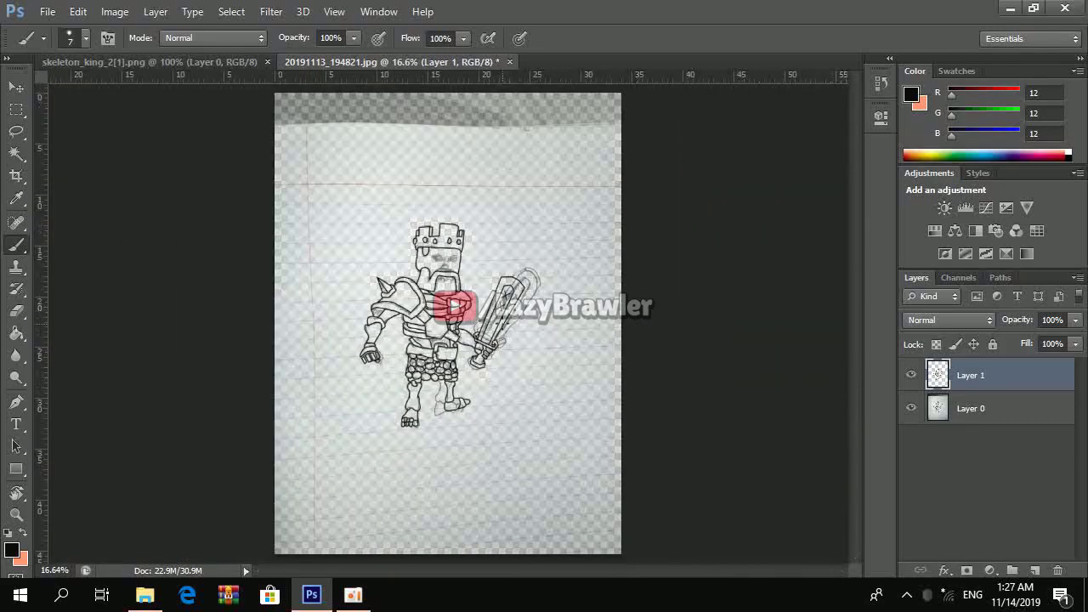
Zoom in on the skull and brush a thick curved mouth line
key(ctrl+plus)
key(ctrl+plus)
key(ctrl+plus)
drag(374, 264, 326, 201)
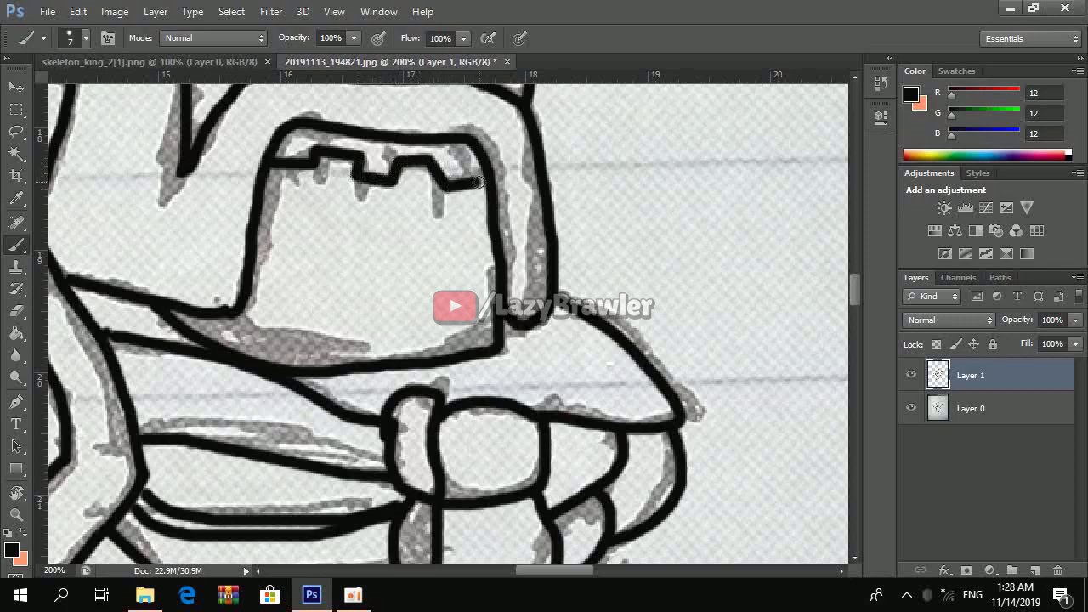
key(ctrl+0)
key(ctrl+plus)
key(ctrl+plus)
mouse_move(364, 274)
mouse_down()
mouse_move(472, 224)
mouse_move(536, 280)
mouse_move(463, 242)
mouse_move(528, 259)
mouse_up()
drag(472, 212, 361, 255)
Outline both eye sockets and fill them solid black
scroll(544, 250, up, 3)
scroll(544, 250, left, 3)
mouse_move(544, 250)
mouse_down()
mouse_move(289, 200)
mouse_move(536, 281)
mouse_move(298, 226)
mouse_move(510, 285)
mouse_move(323, 310)
mouse_move(544, 289)
mouse_move(309, 221)
mouse_move(518, 242)
mouse_up()
mouse_move(394, 226)
mouse_down()
mouse_move(462, 207)
mouse_move(303, 199)
mouse_move(517, 223)
mouse_move(319, 259)
mouse_up()
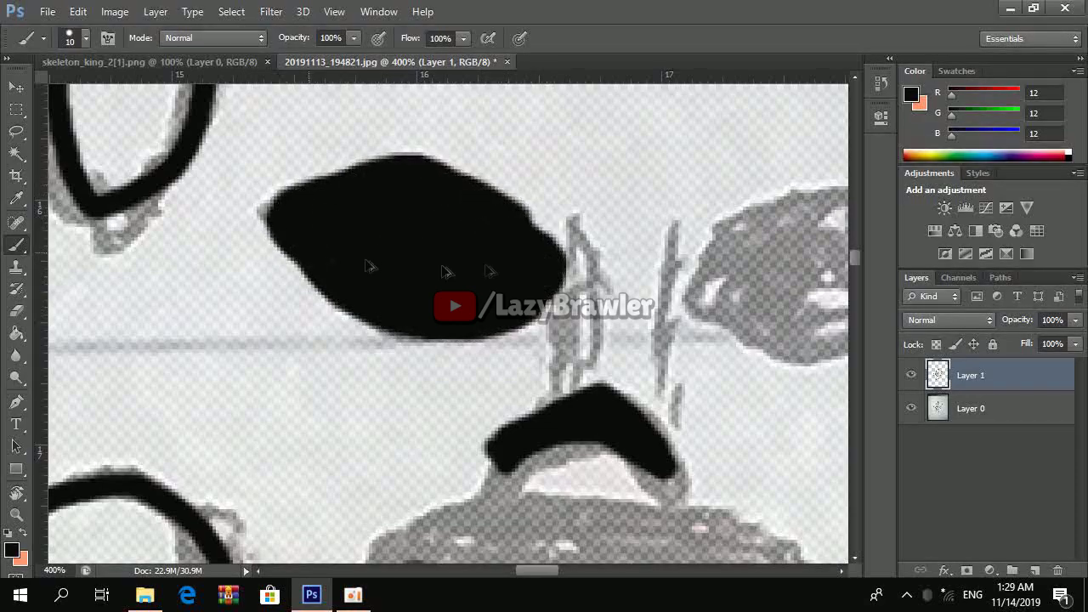
scroll(315, 258, right, 5)
drag(553, 225, 676, 255)
drag(595, 208, 655, 357)
drag(680, 255, 510, 332)
drag(553, 289, 638, 315)
scroll(544, 353, down, 2)
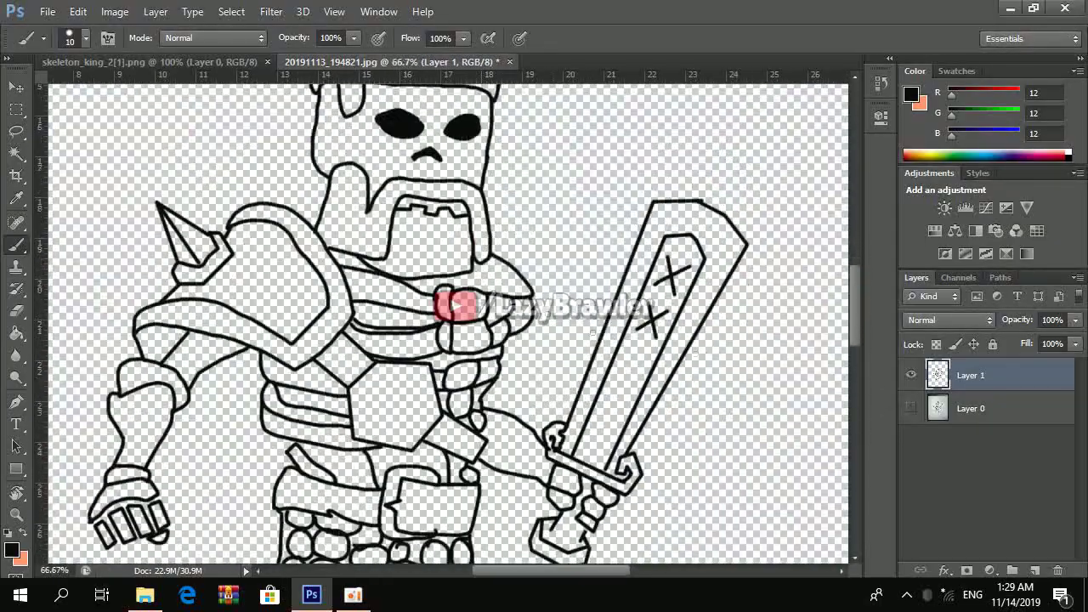
On a new Layer 2, fill the beard with light orange #e5ab4f
click(223, 61)
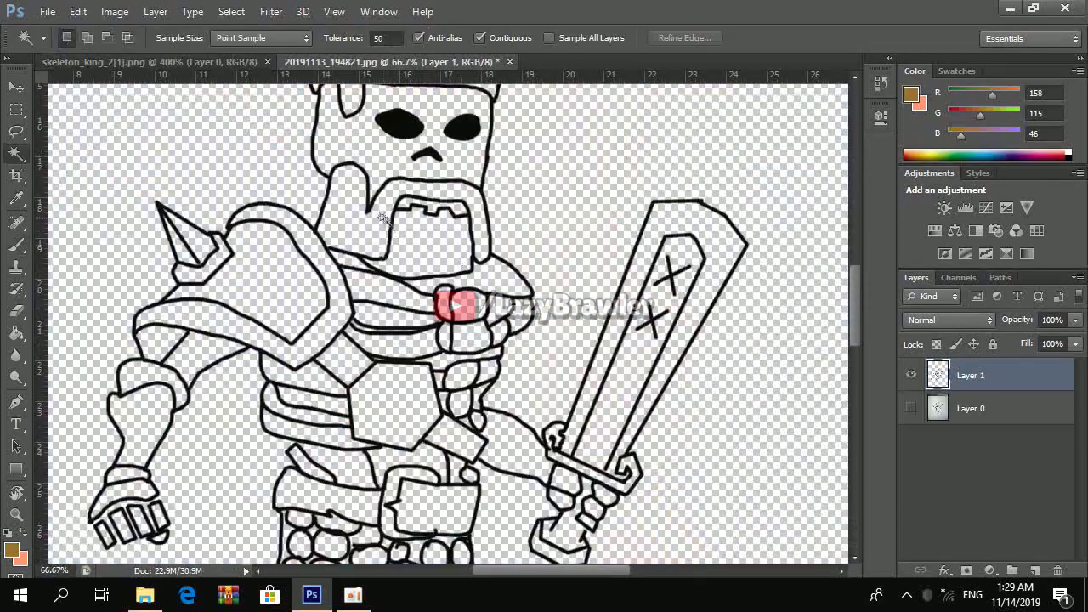
click(1035, 571)
key(g)
click(371, 215)
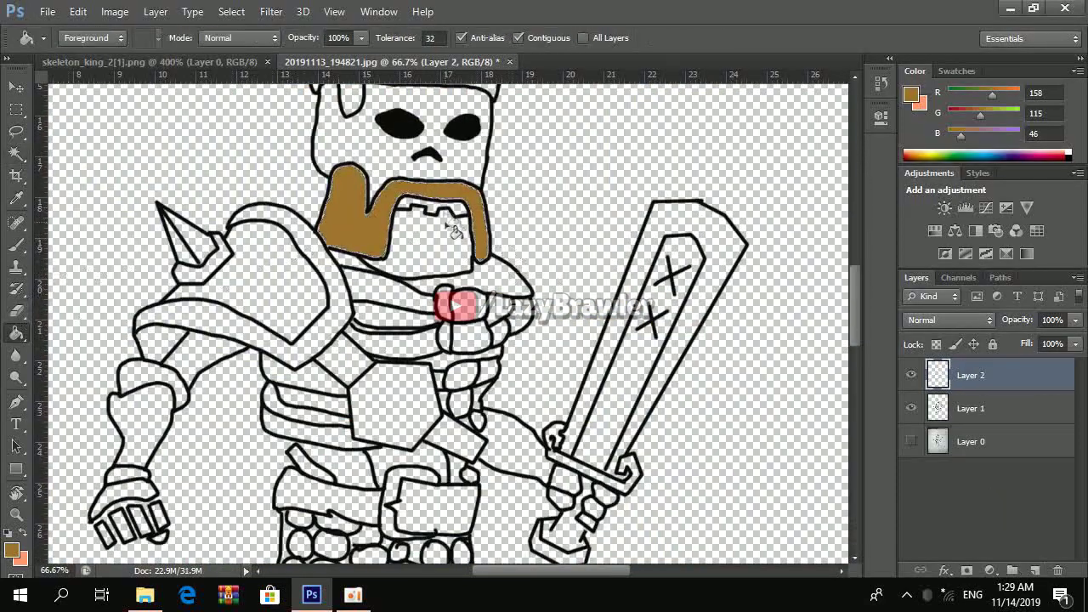
click(11, 551)
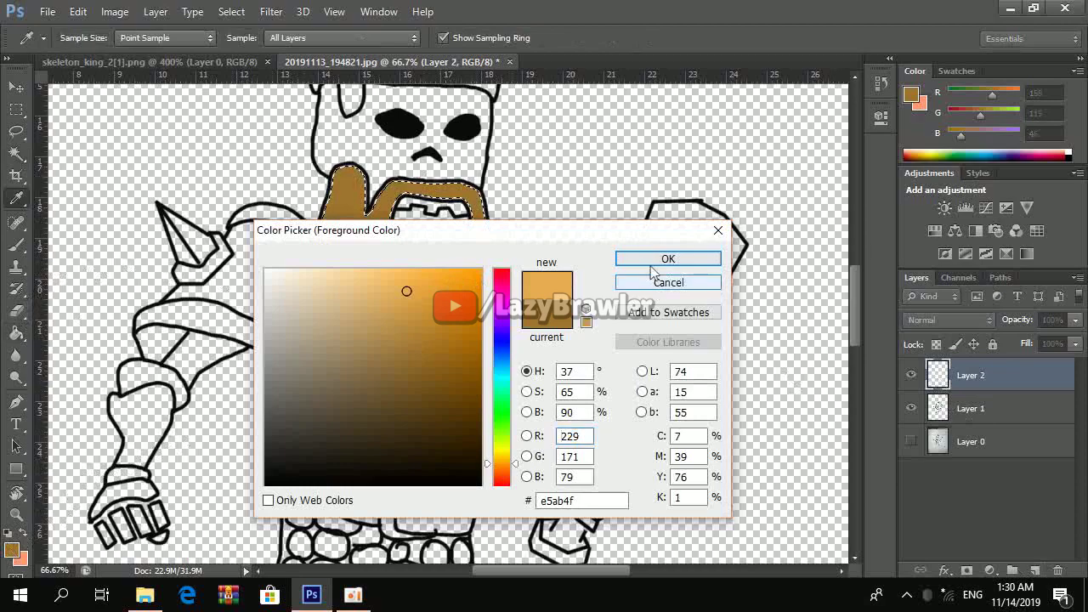
click(644, 319)
click(464, 204)
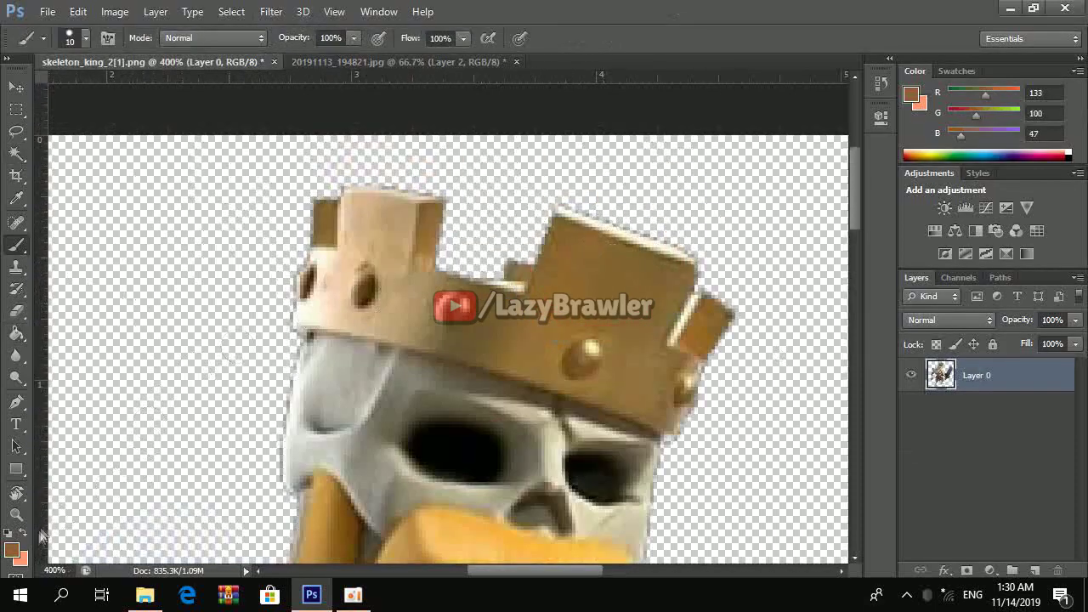
alt+click(517, 340)
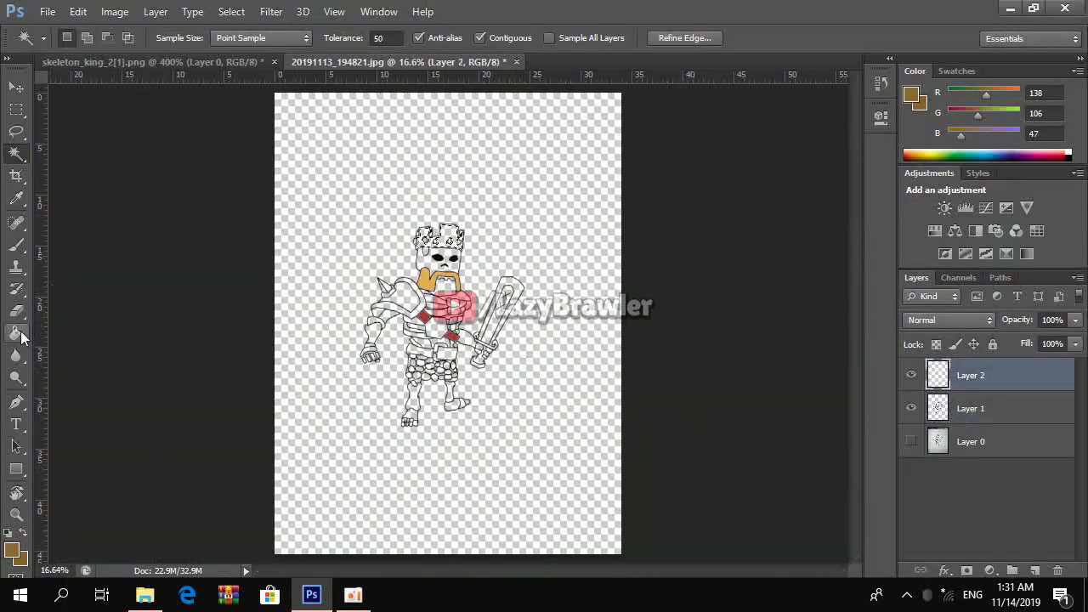
Fill the crown gold-brown on Layer 3 and add a Foreground to Background Gradient Overlay
click(22, 338)
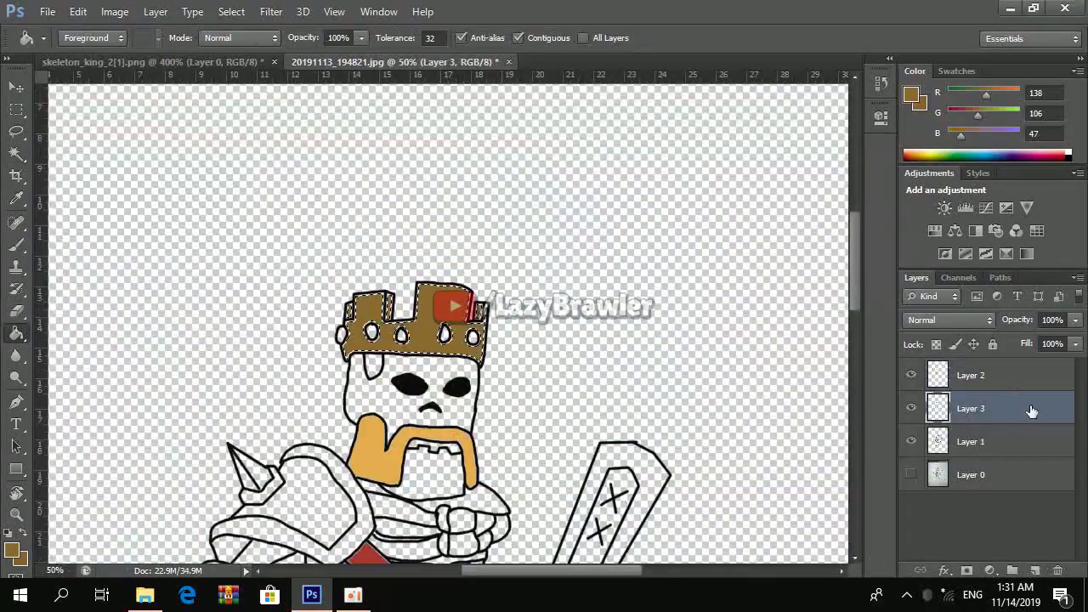
double_click(1000, 403)
click(567, 364)
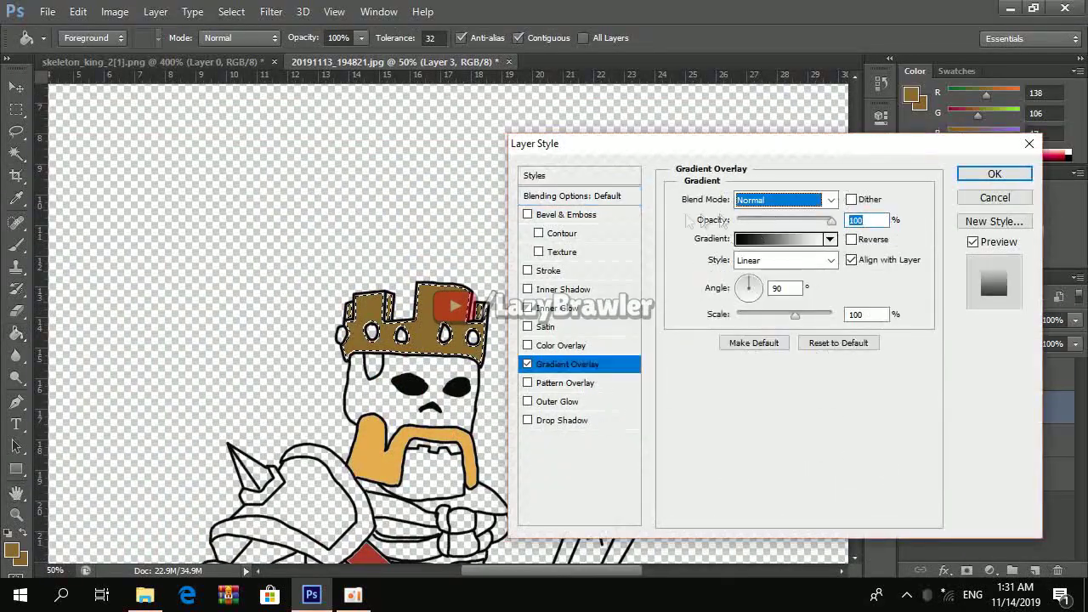
click(778, 199)
click(778, 64)
click(766, 239)
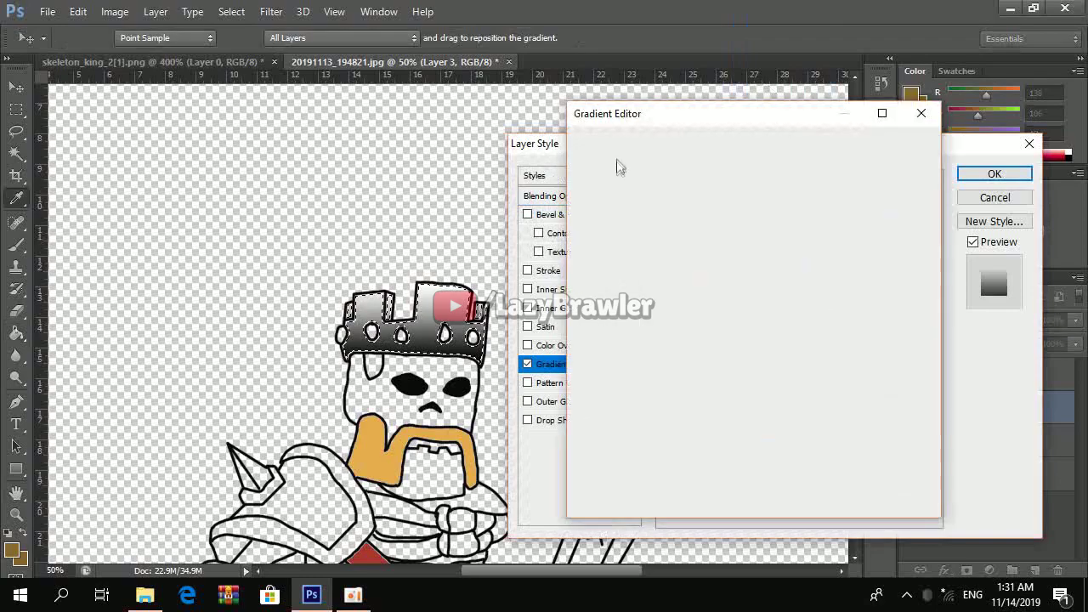
click(601, 180)
click(900, 149)
click(995, 174)
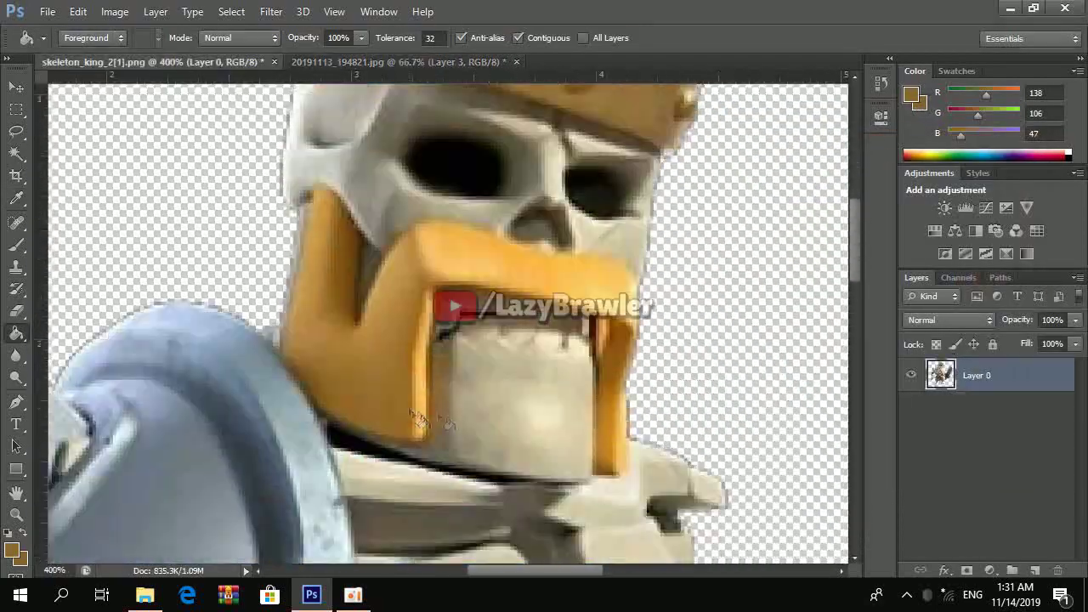
key(b)
scroll(417, 421, down, 3)
scroll(391, 383, down, 3)
Sample grey from the reference, add a new layer and select the armour and sword on Layer 1
alt+click(549, 406)
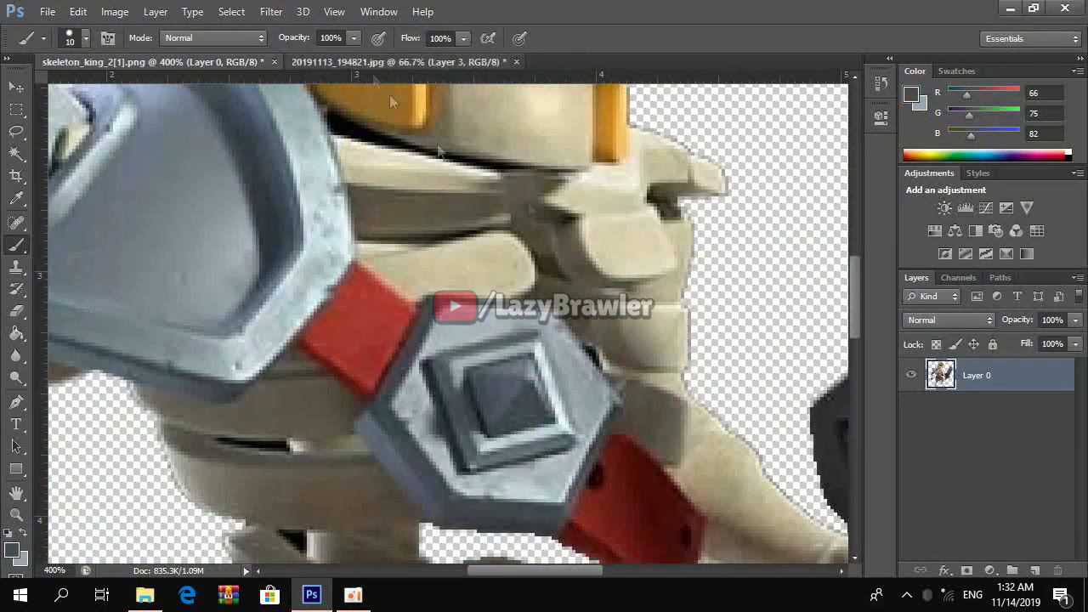
click(363, 63)
click(1034, 571)
key(w)
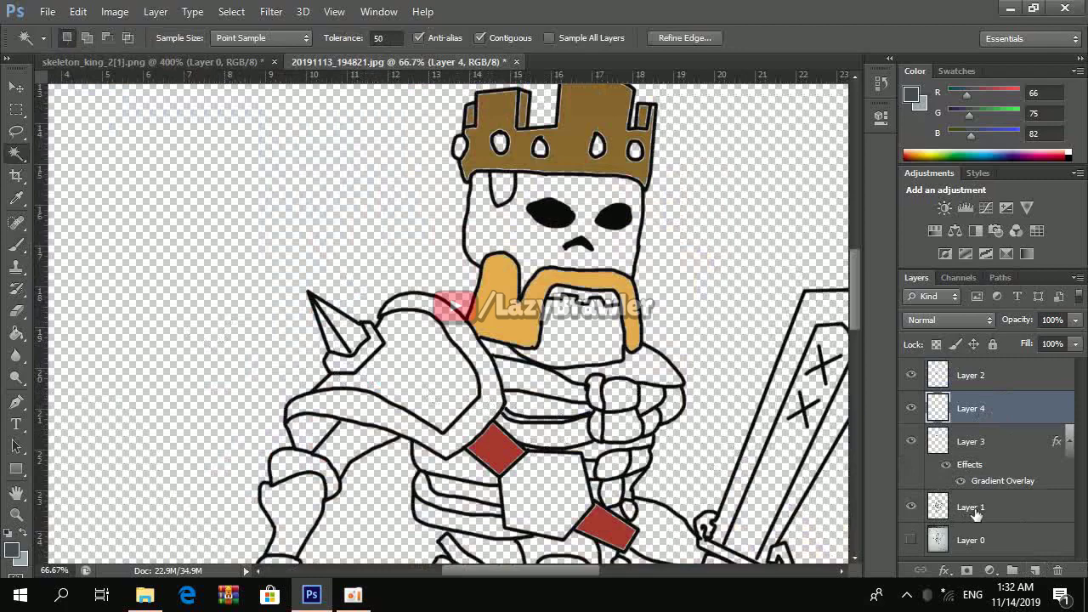
click(974, 509)
key(ctrl+d)
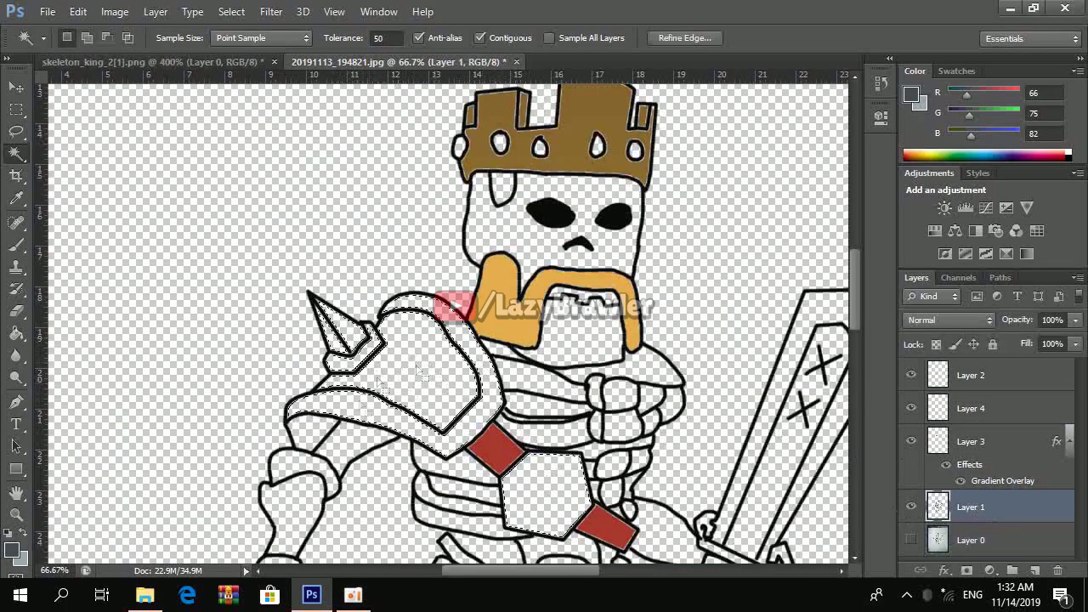
scroll(419, 373, down, 2)
scroll(771, 383, down, 3)
scroll(744, 481, down, 1)
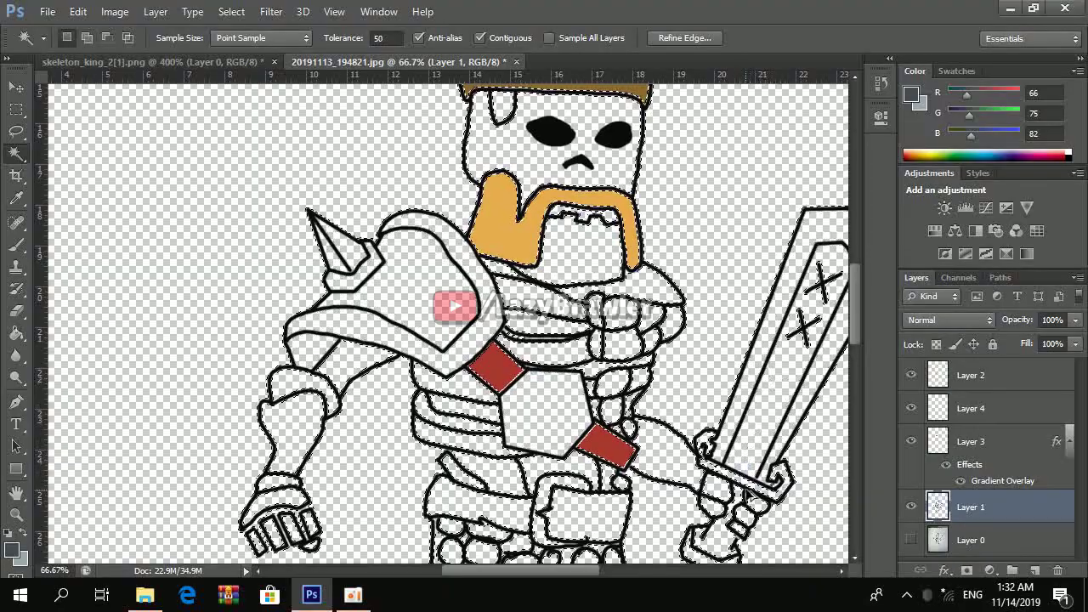
scroll(408, 349, up, 4)
scroll(378, 429, up, 1)
scroll(378, 429, down, 1)
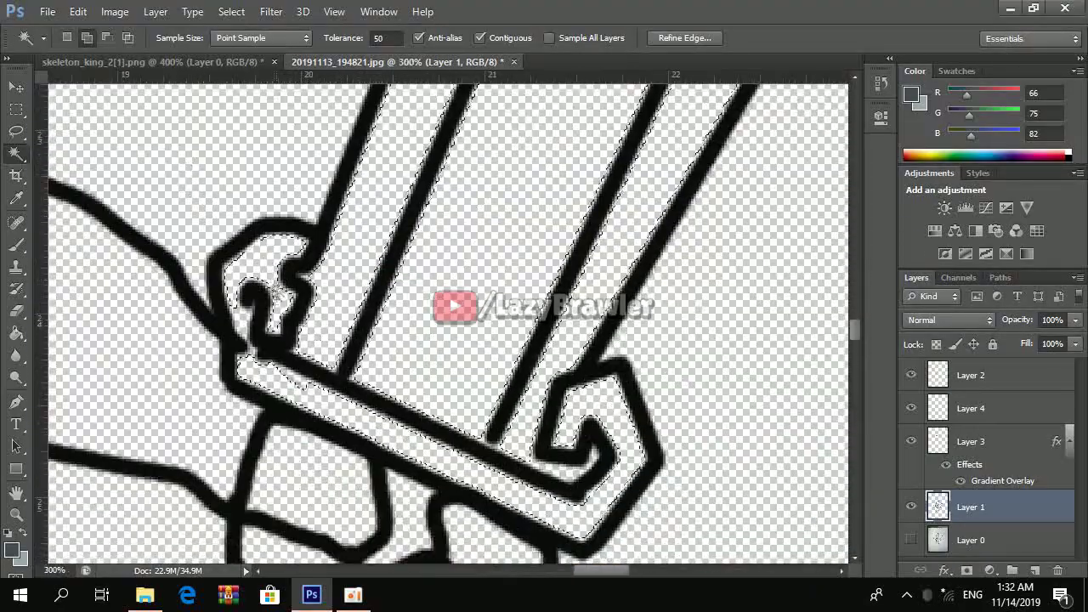
scroll(357, 429, down, 2)
scroll(332, 421, down, 1)
scroll(289, 430, down, 1)
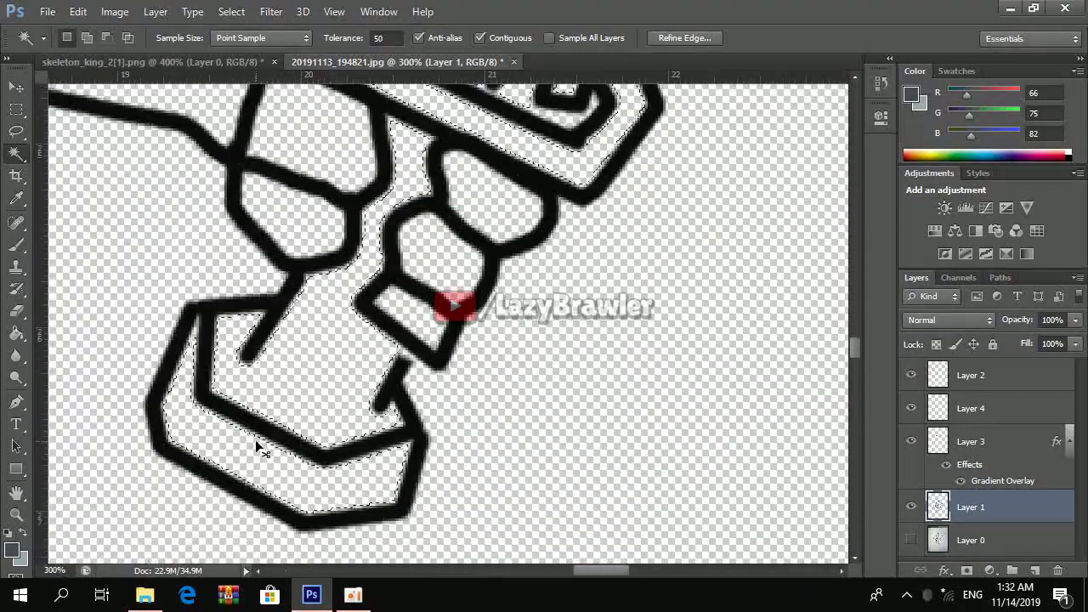
key(ctrl+0)
Fill the selection grey on Layer 4 and apply a grey Gradient Overlay style
click(911, 409)
click(971, 409)
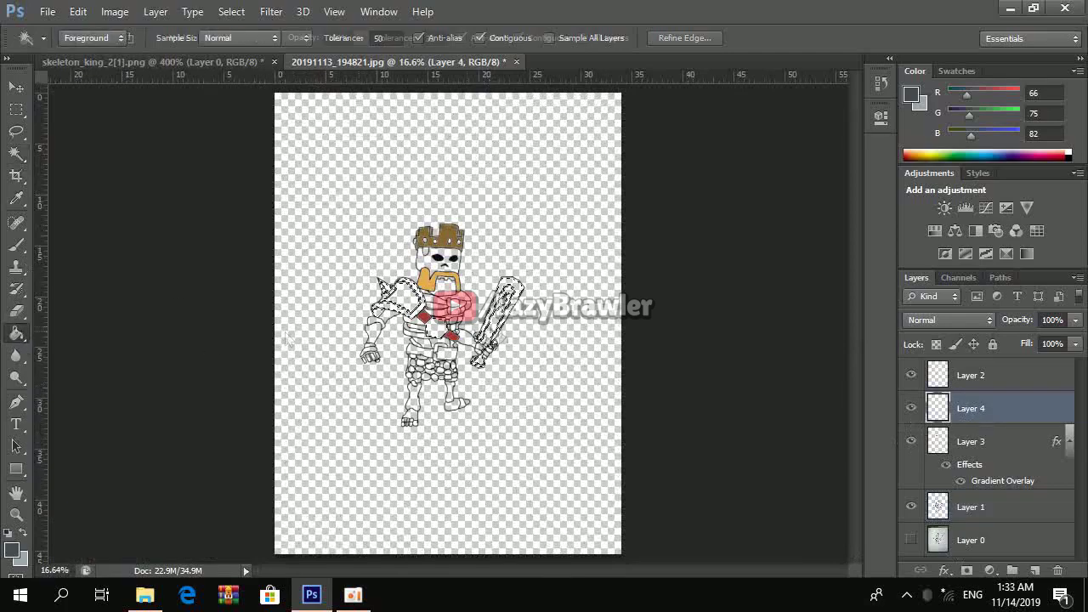
key(alt+BackSpace)
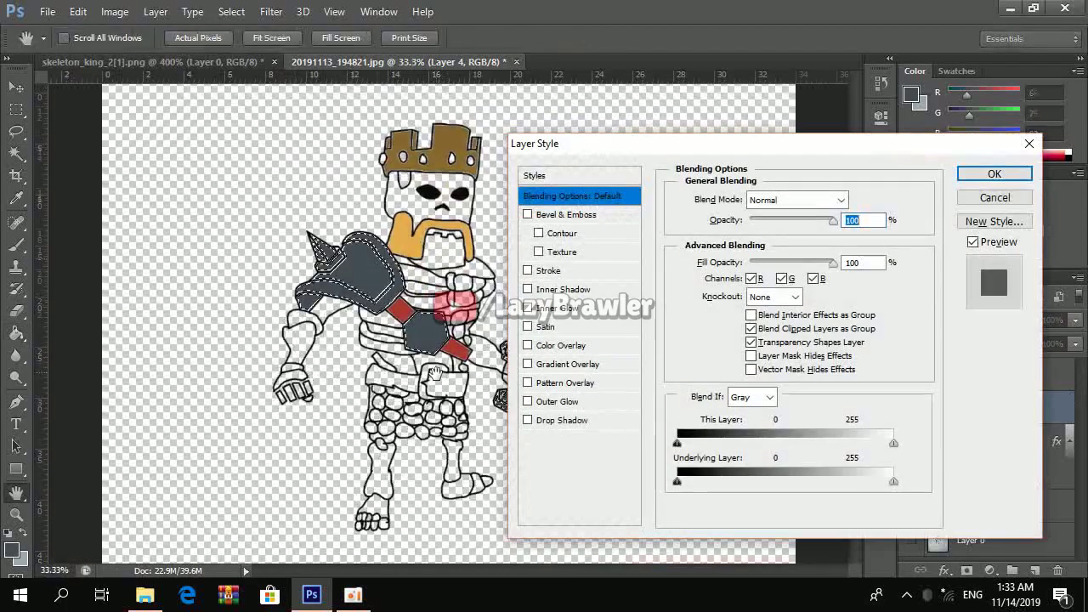
click(561, 364)
click(778, 237)
click(904, 114)
click(995, 174)
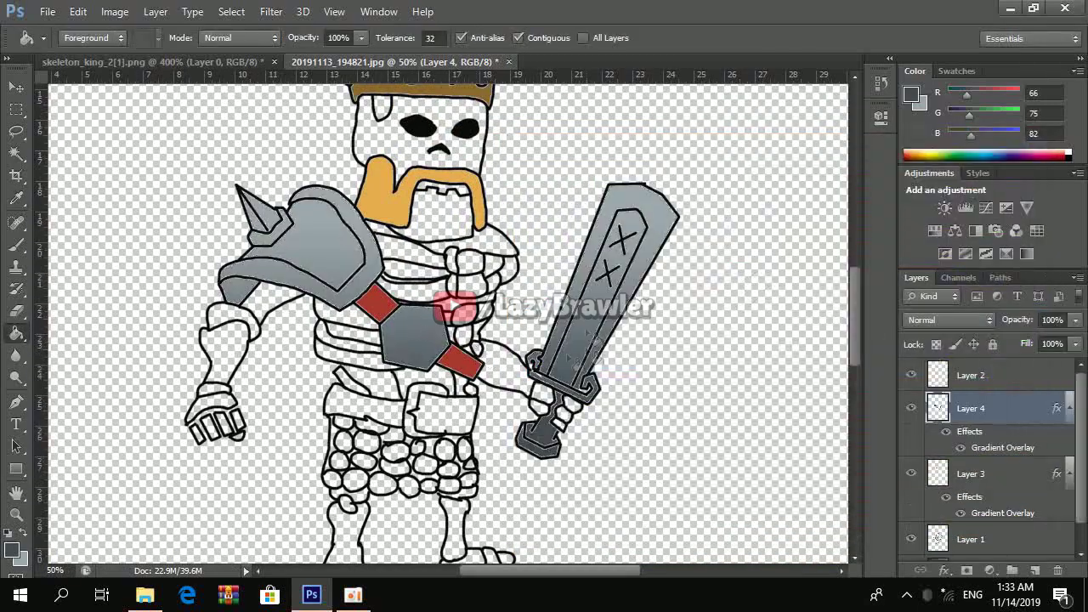
key(ctrl+plus)
key(ctrl+plus)
scroll(791, 119, up, 5)
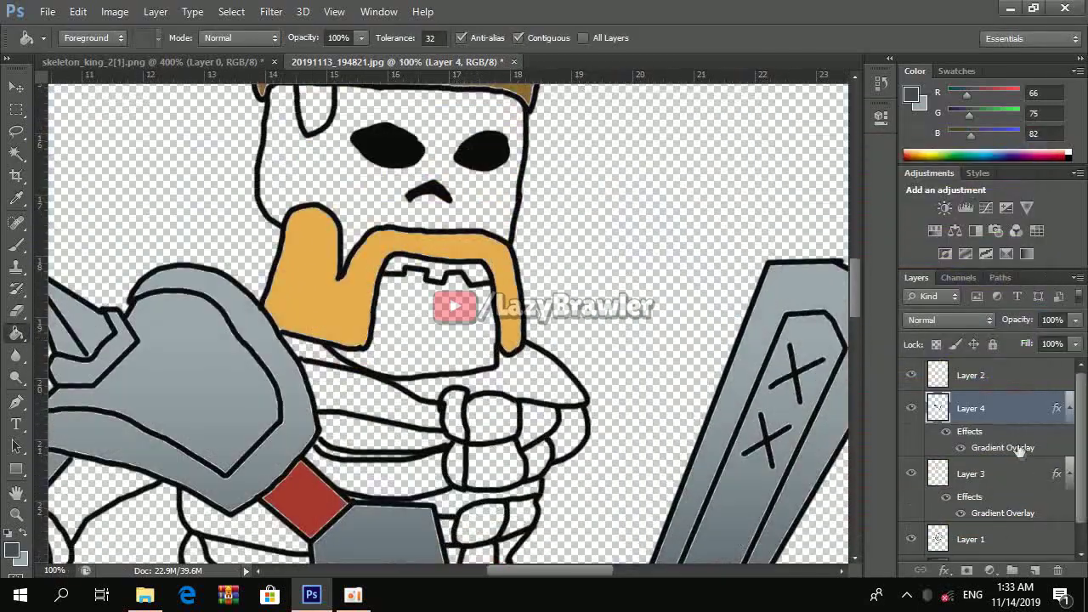
Rename the armour layer Layer 4 to 'sil'
scroll(959, 486, down, 1)
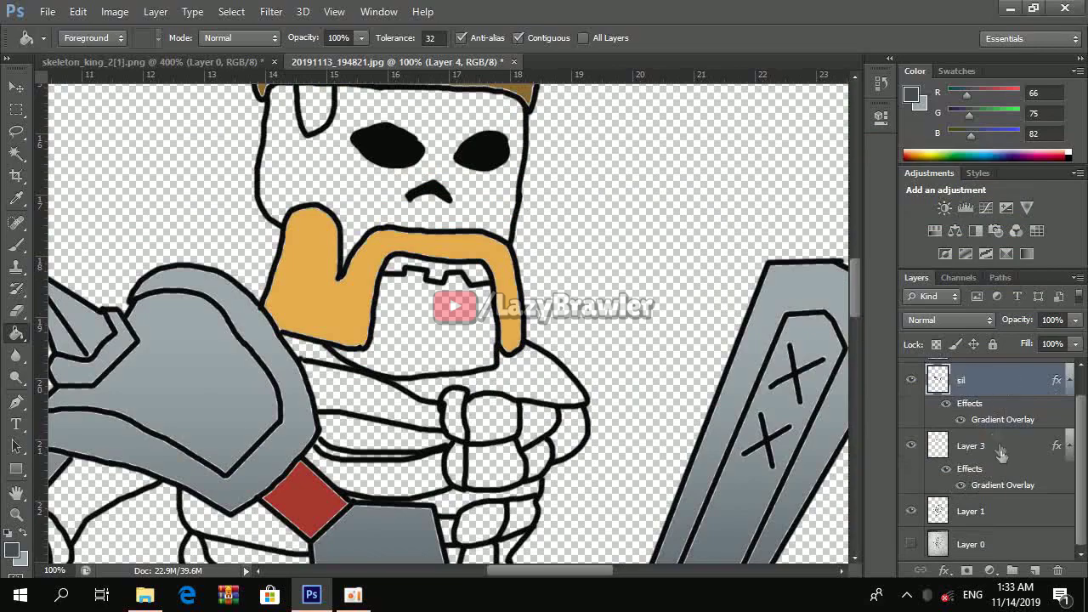
key(Return)
scroll(596, 382, up, 1)
scroll(595, 384, down, 3)
scroll(595, 388, down, 2)
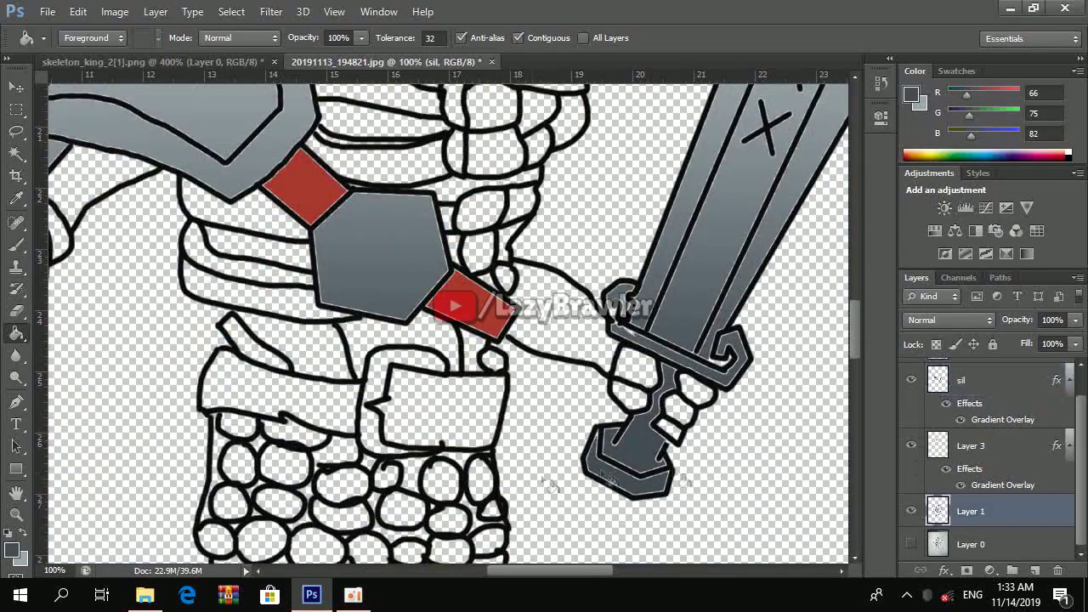
Select the belt straps on the line-art layer and fill them red on the colour layer
click(969, 511)
key(w)
click(442, 399)
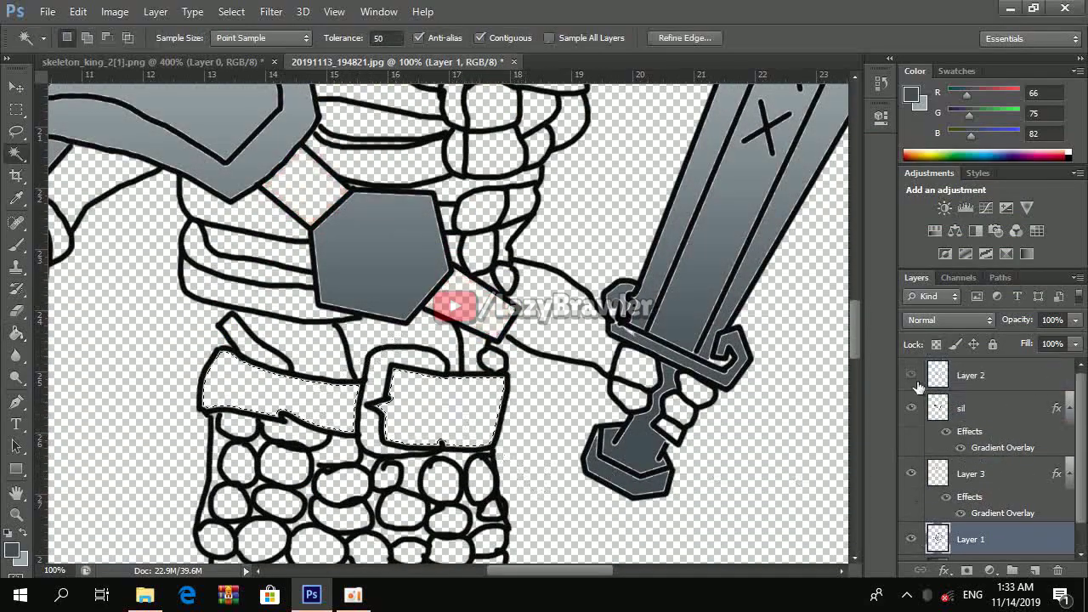
click(1035, 571)
alt+click(306, 185)
key(g)
click(473, 428)
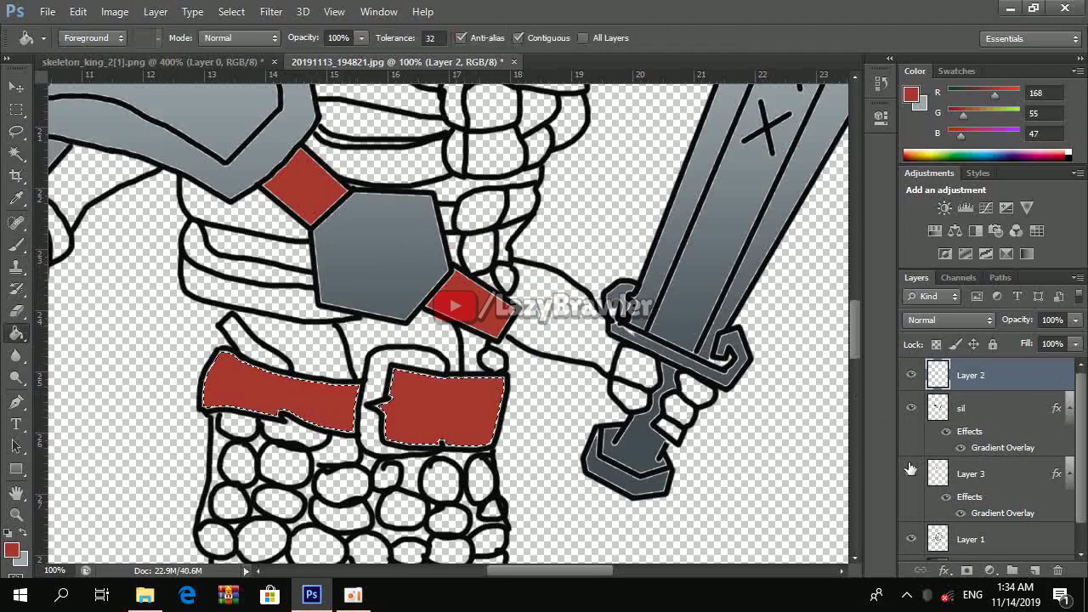
Select the belt buckle and fill it grey on the sil layer
click(907, 417)
alt+click(729, 238)
click(969, 539)
key(w)
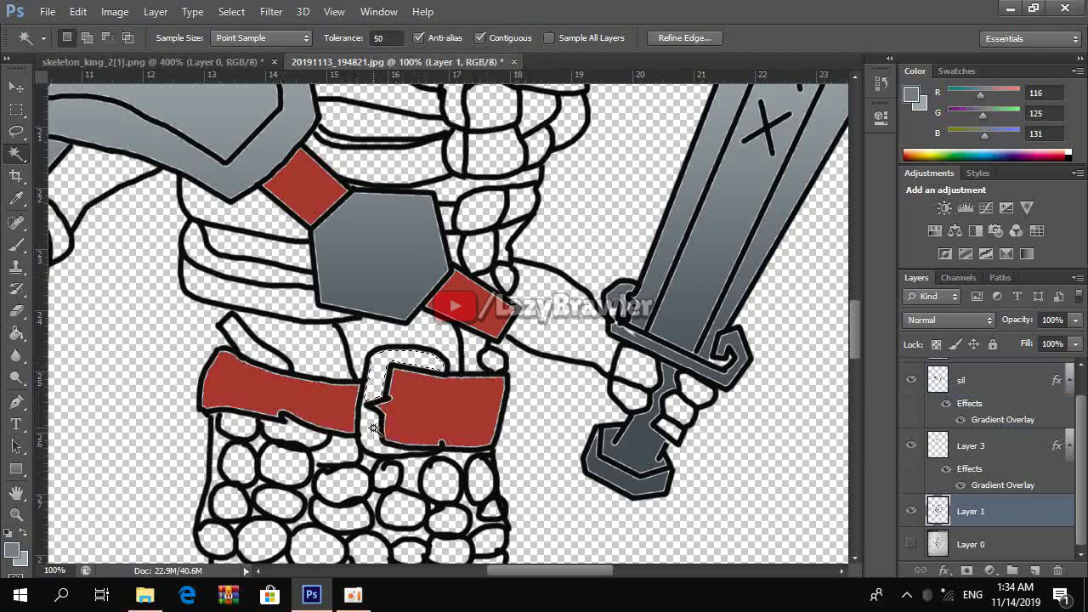
key(g)
click(961, 380)
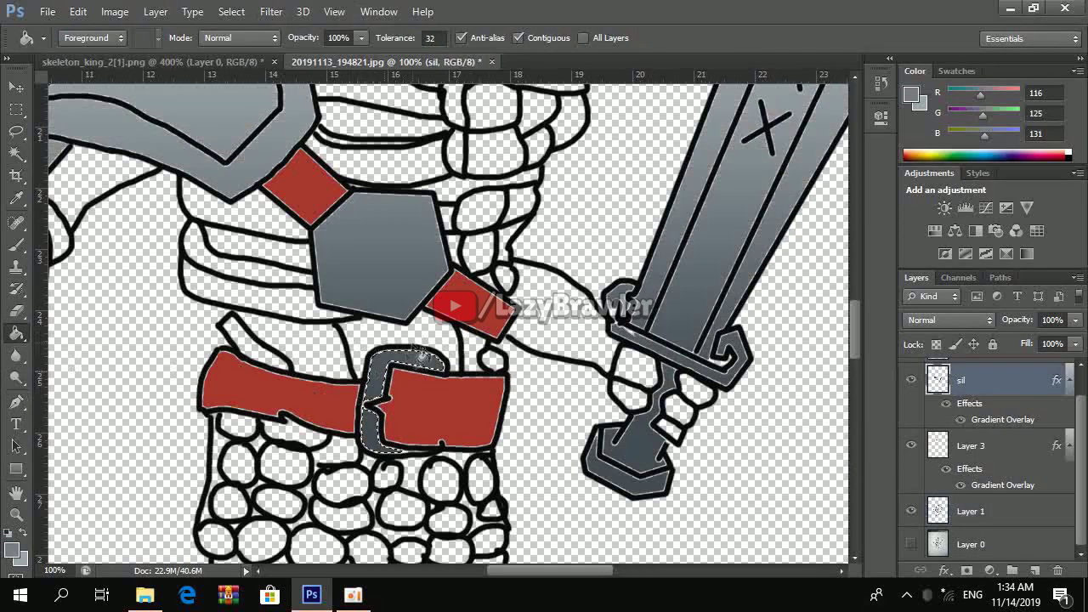
key(ctrl+minus)
scroll(448, 320, up, 2)
Check the reference image, then return to the drawing document
key(w)
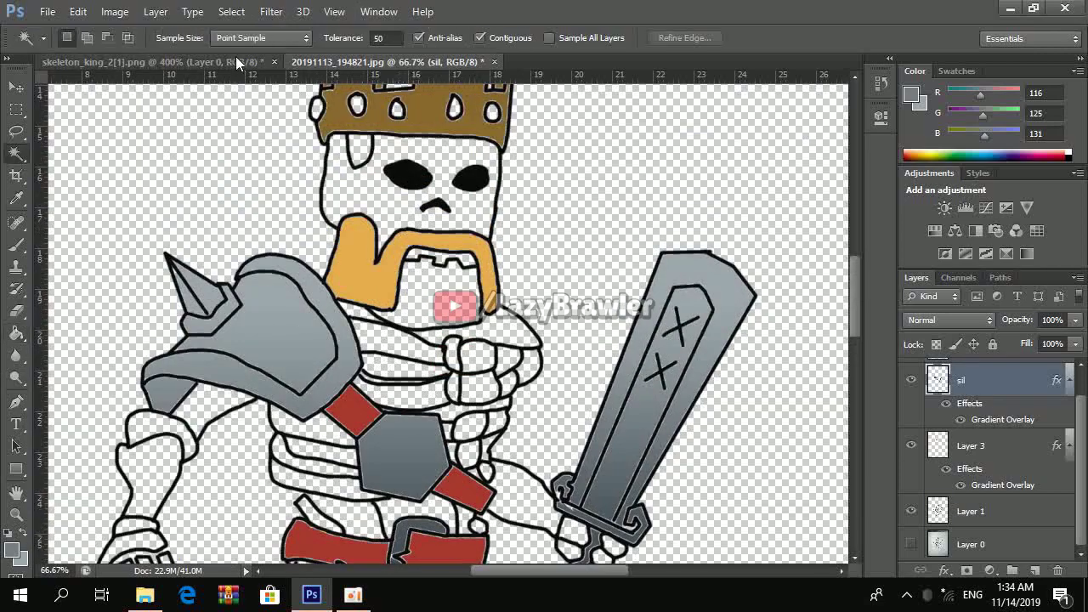
click(235, 61)
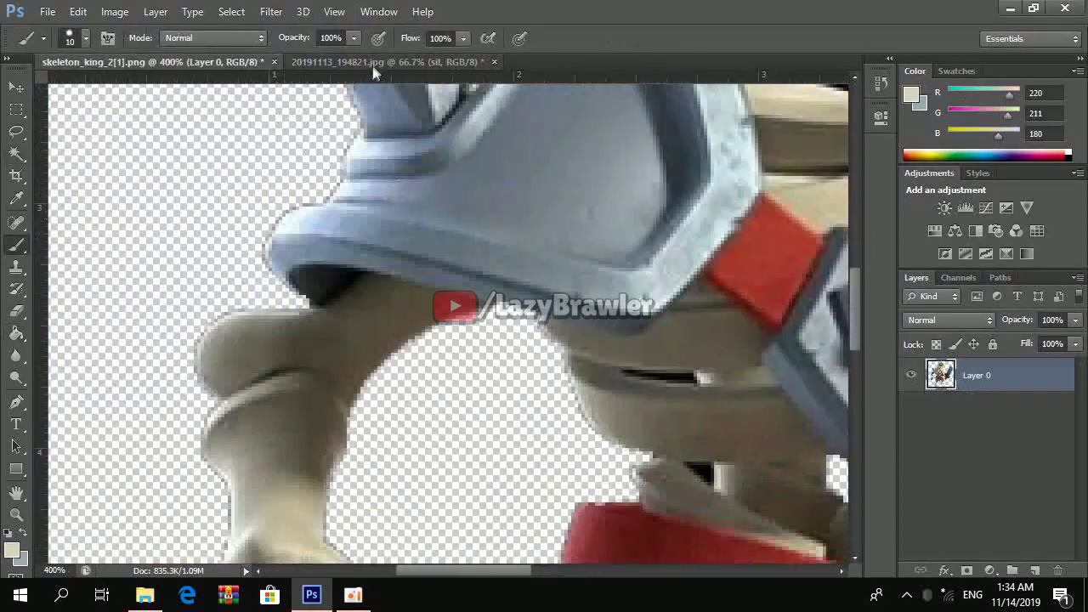
key(w)
key(alt+bracketleft)
key(alt+bracketleft)
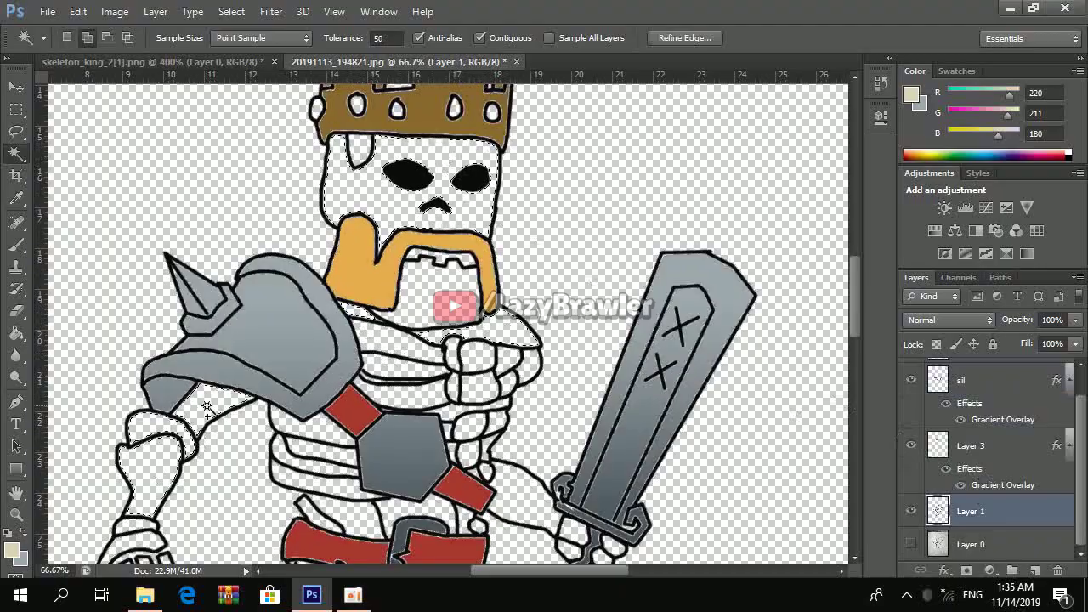
scroll(206, 408, down, 2)
scroll(189, 462, up, 3)
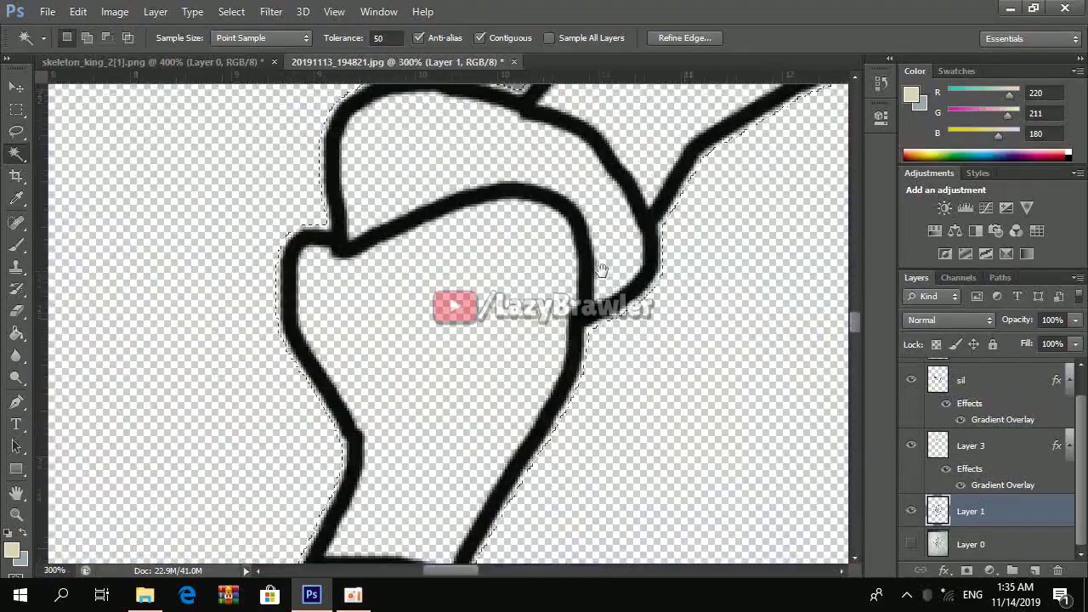
scroll(490, 313, down, 3)
scroll(394, 324, down, 2)
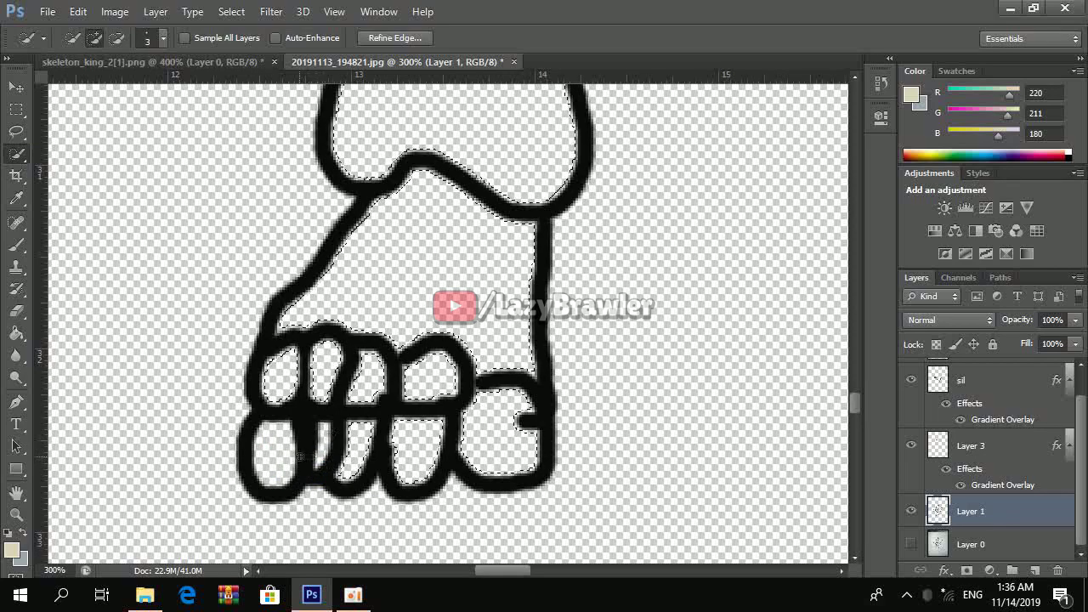
Magic Wand-select the skull, left arm with its fist, and legs on Layer 1
click(17, 176)
right_click(17, 154)
click(119, 168)
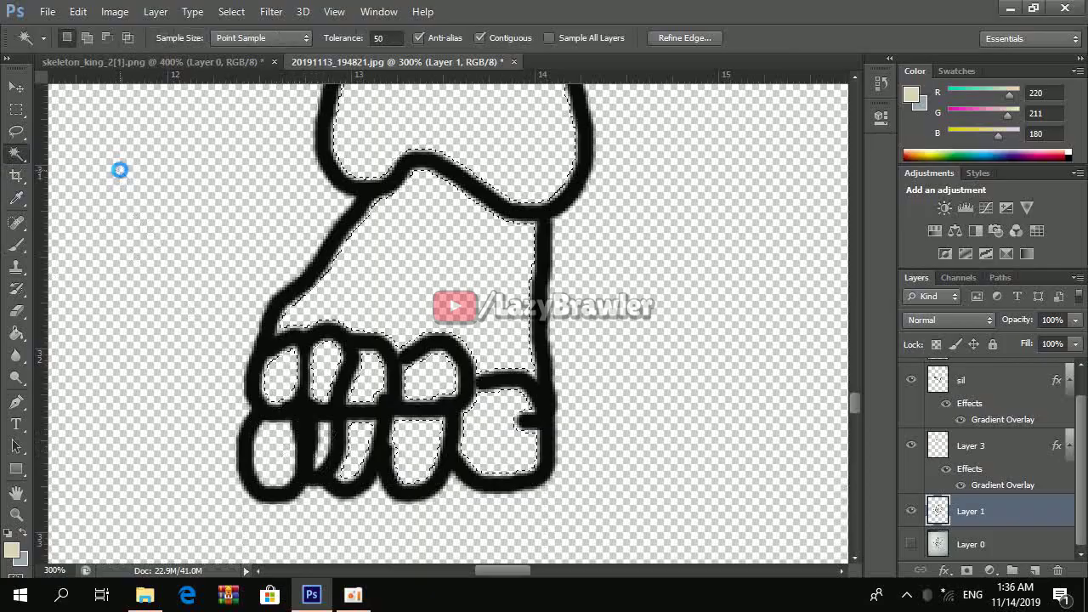
scroll(276, 455, right, 5)
scroll(387, 463, right, 5)
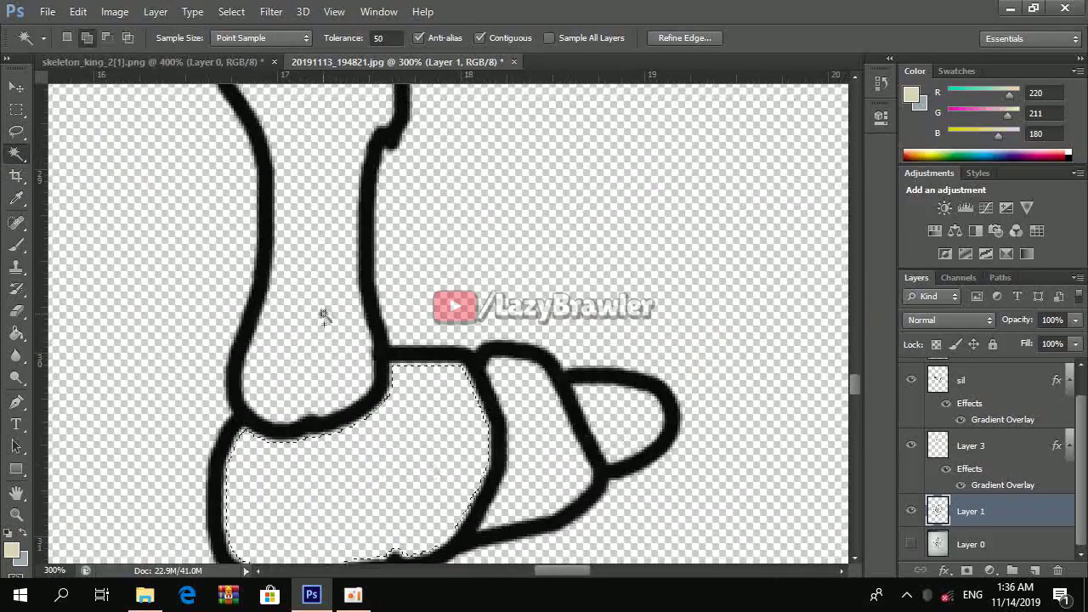
scroll(324, 316, up, 5)
key(ctrl+0)
key(ctrl+plus)
key(ctrl+plus)
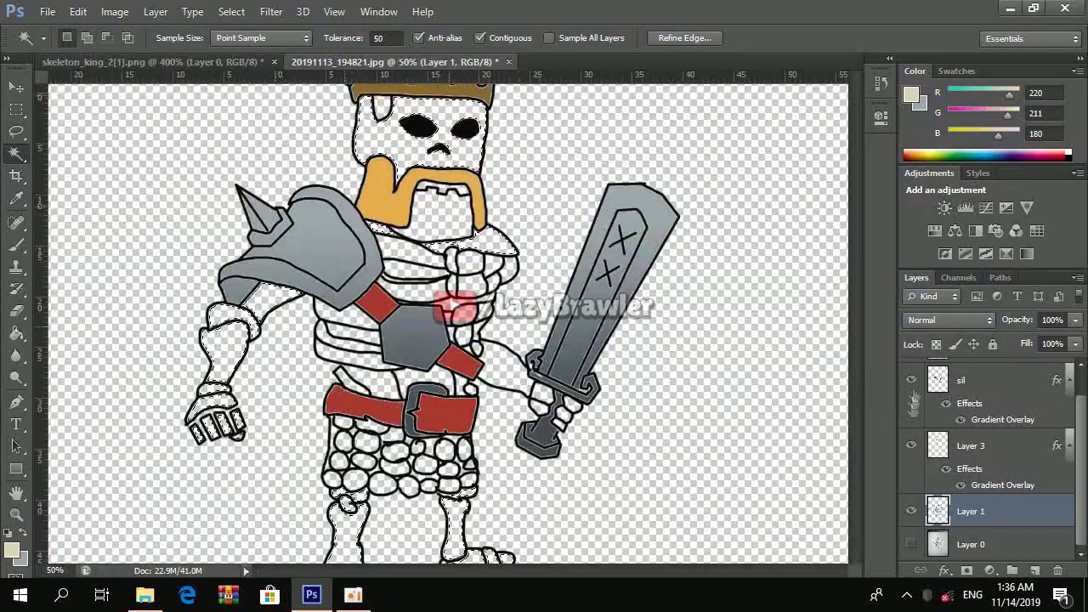
Fill the selected skull, arm and legs with grey on the sil layer
click(969, 380)
key(g)
click(230, 340)
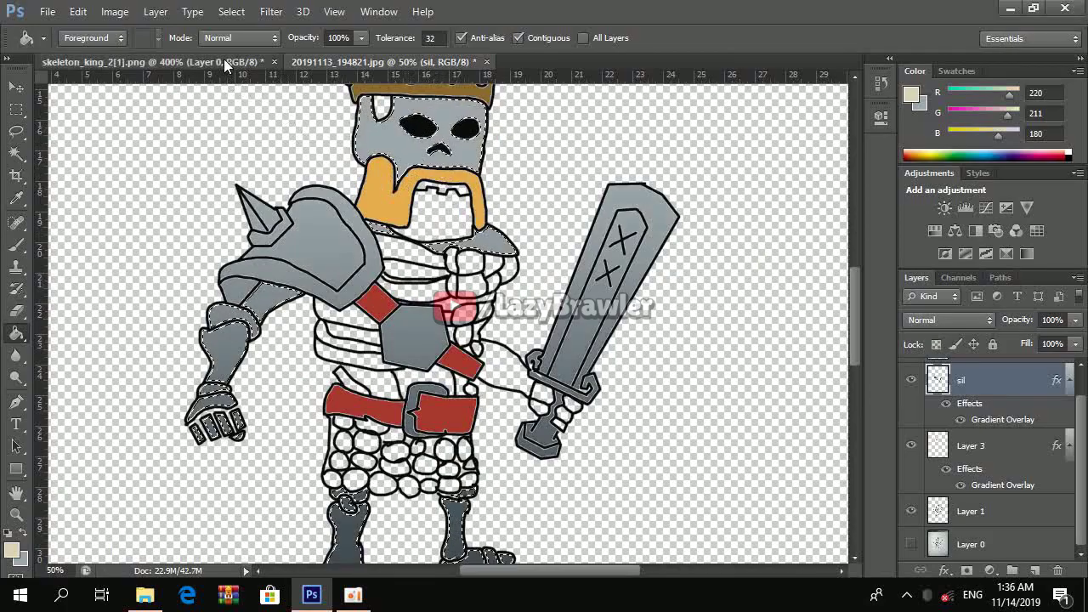
click(228, 63)
key(b)
scroll(442, 324, down, 3)
key(ctrl+Tab)
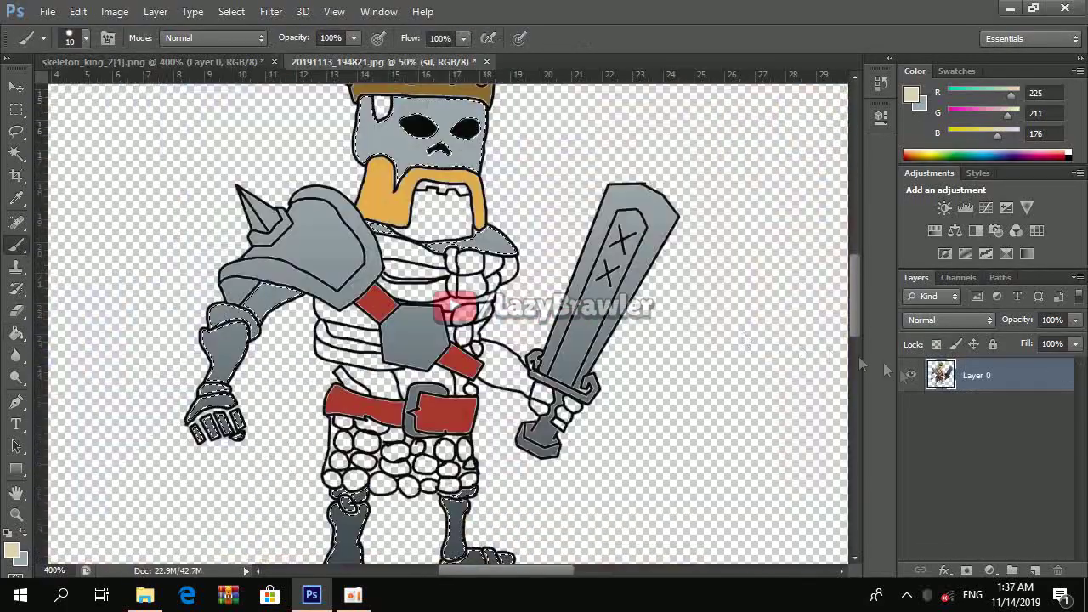
Fill the skull and bones with beige on the top colour layer
key(alt+bracketright)
click(15, 334)
click(445, 210)
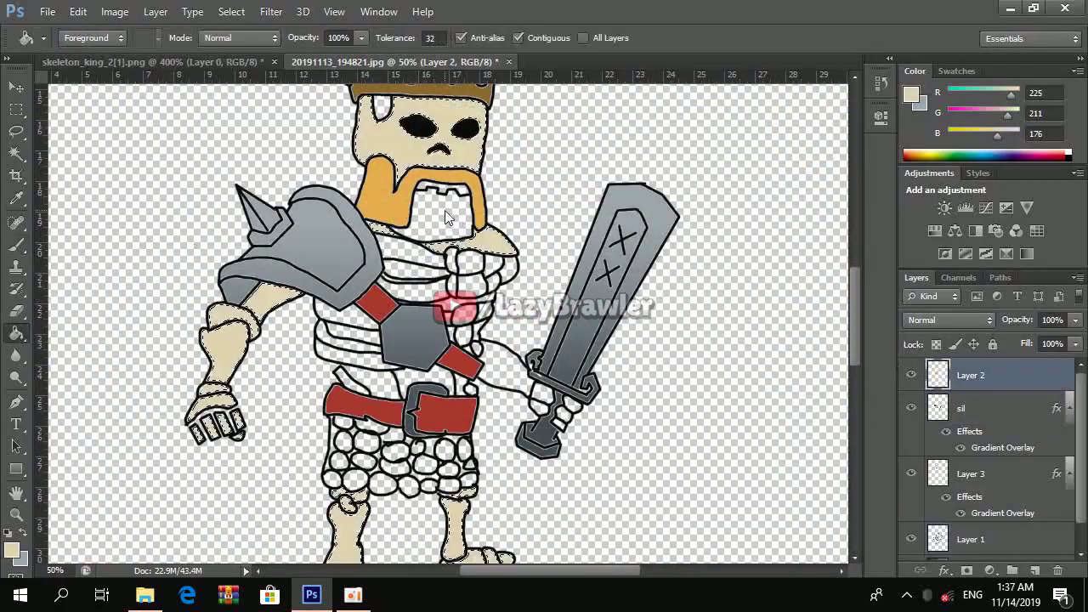
scroll(526, 434, down, 3)
scroll(508, 425, up, 5)
scroll(508, 425, down, 2)
Magic Wand-select the upper arm and add the knuckle areas to the bone selection
key(w)
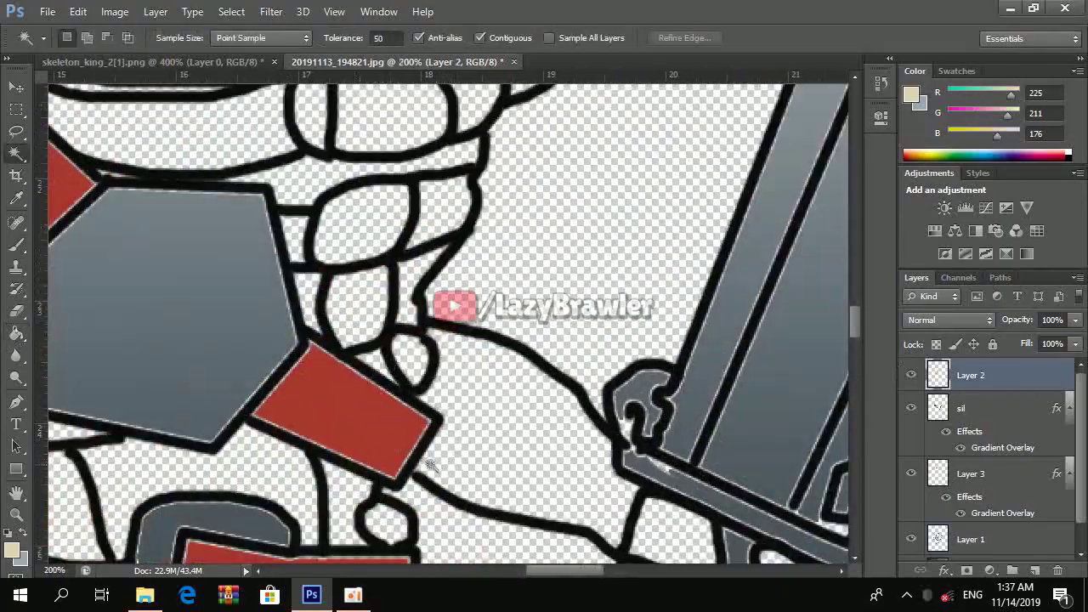
key(alt+bracketleft)
key(alt+bracketleft)
key(alt+bracketleft)
click(528, 256)
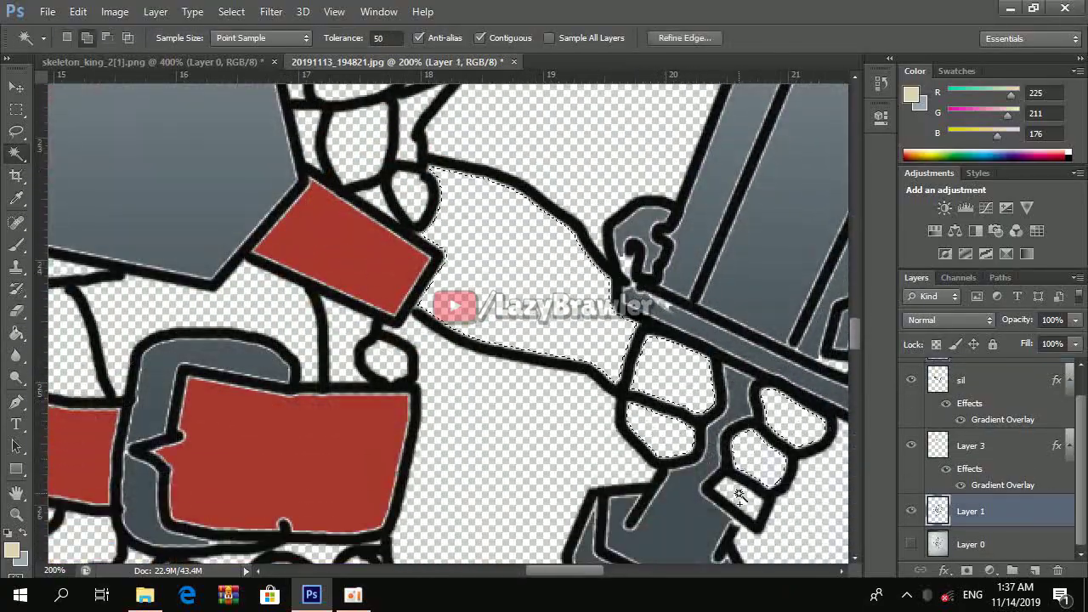
scroll(327, 334, up, 10)
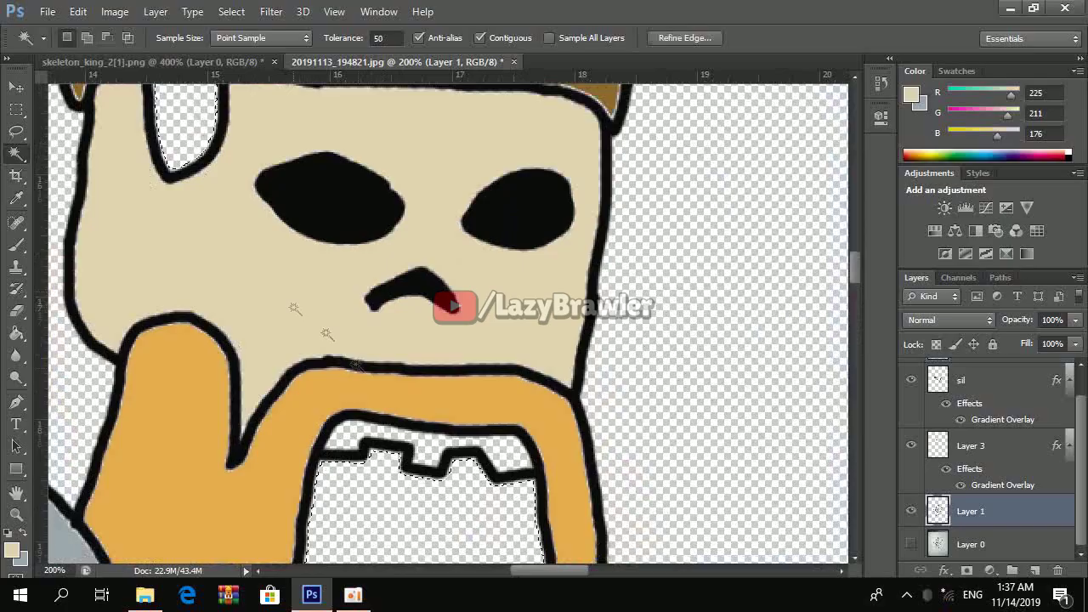
scroll(461, 451, down, 3)
scroll(539, 413, down, 7)
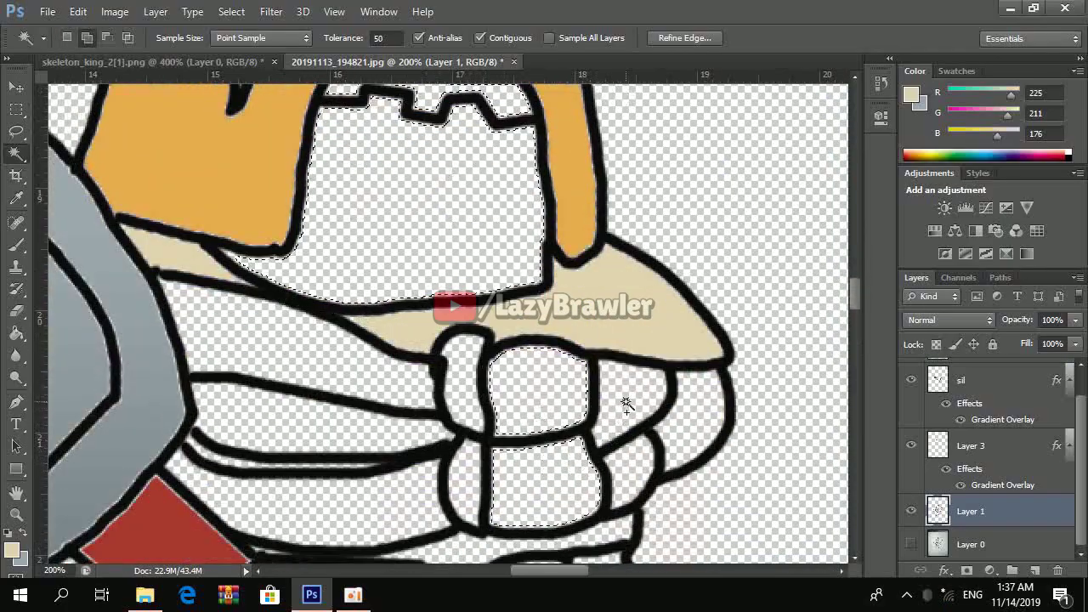
shift+click(626, 405)
scroll(647, 425, down, 2)
scroll(340, 315, down, 3)
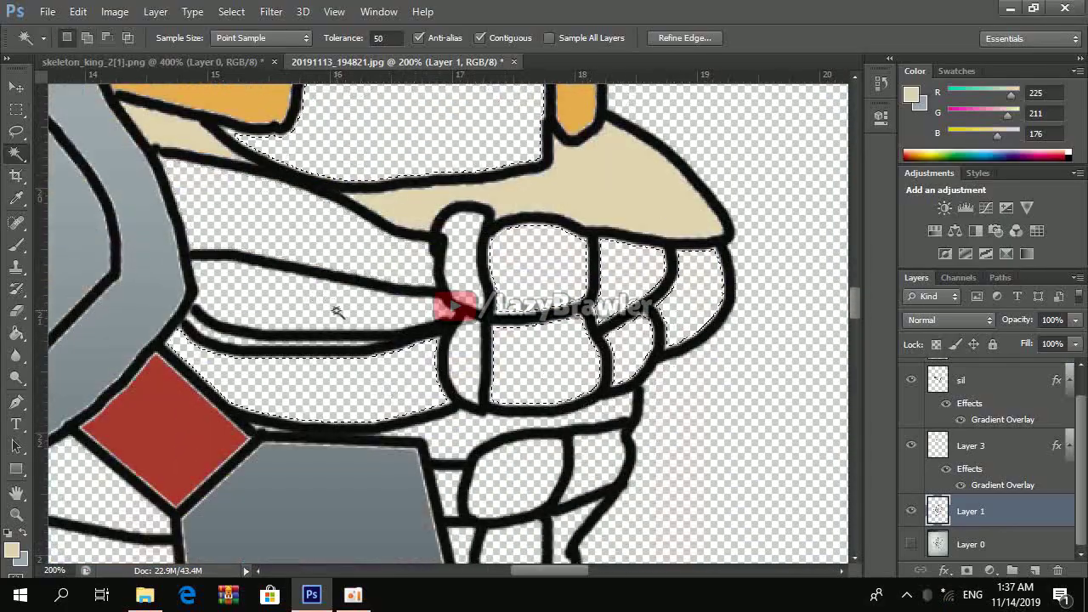
scroll(408, 332, down, 4)
scroll(493, 357, down, 4)
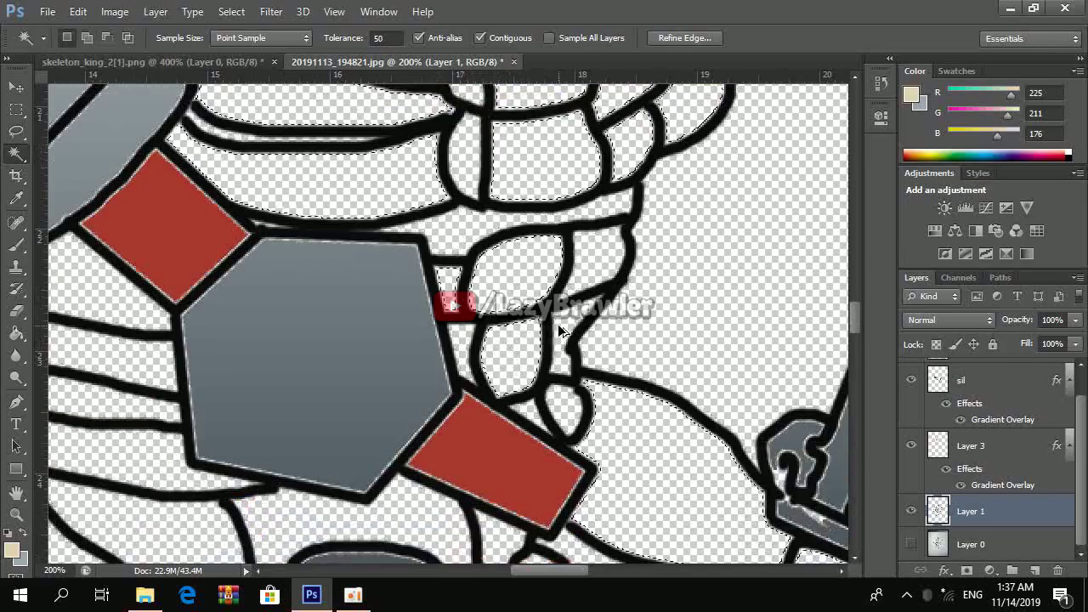
scroll(383, 383, down, 1)
scroll(255, 408, down, 2)
scroll(195, 425, left, 3)
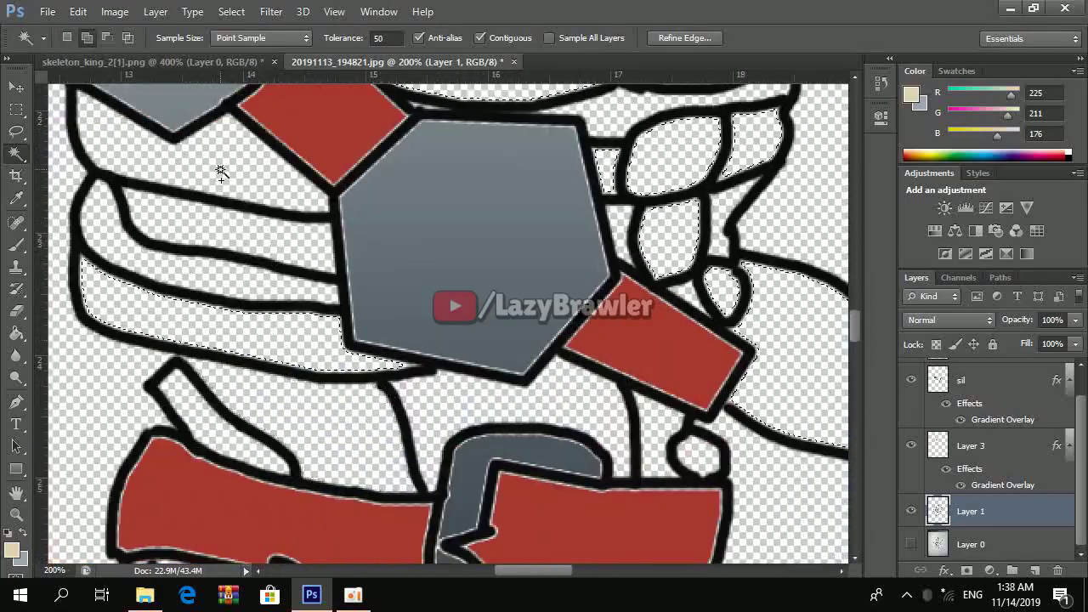
scroll(219, 255, down, 3)
scroll(220, 297, down, 4)
Add a new empty Layer 2 at the top for the bone colour
key(ctrl+0)
key(ctrl+shift+alt+n)
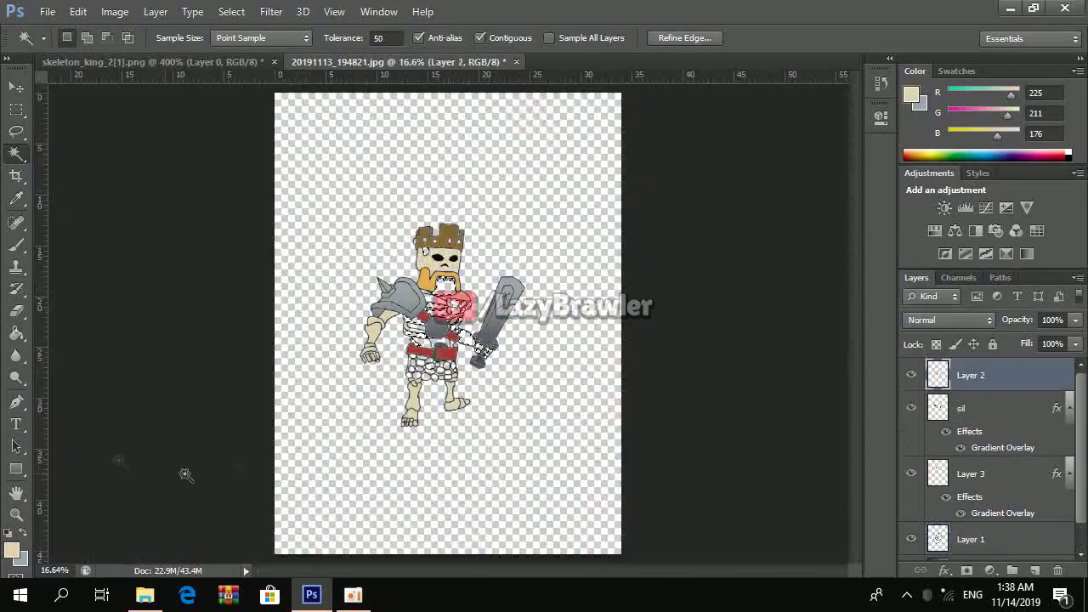
key(g)
key(ctrl+plus)
key(ctrl+plus)
key(ctrl+plus)
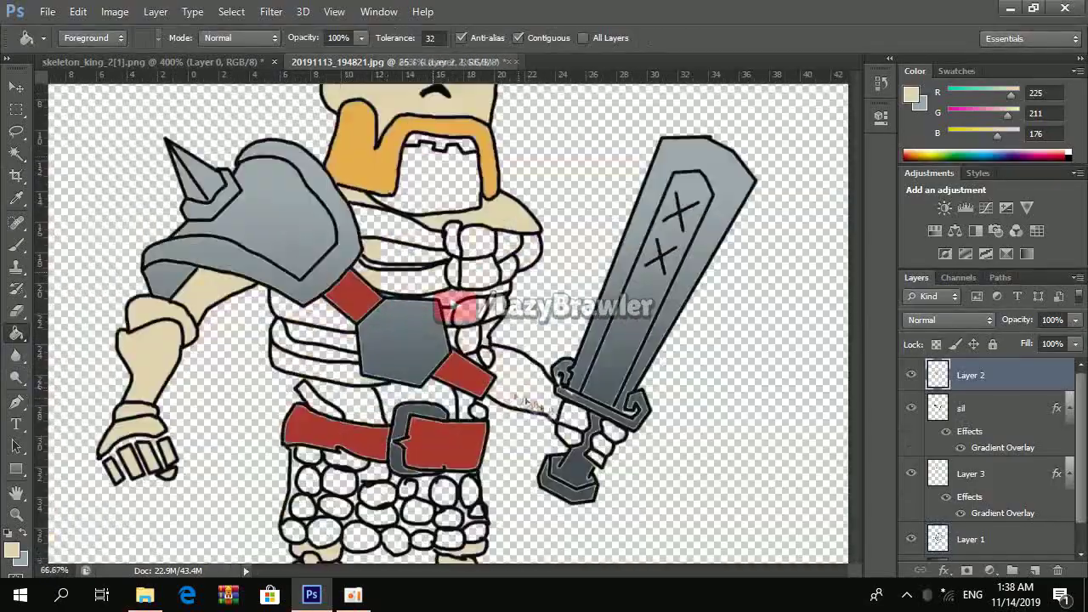
Scroll across the skeleton to review the selected bone areas
scroll(502, 340, up, 1)
scroll(498, 332, up, 1)
scroll(498, 331, down, 3)
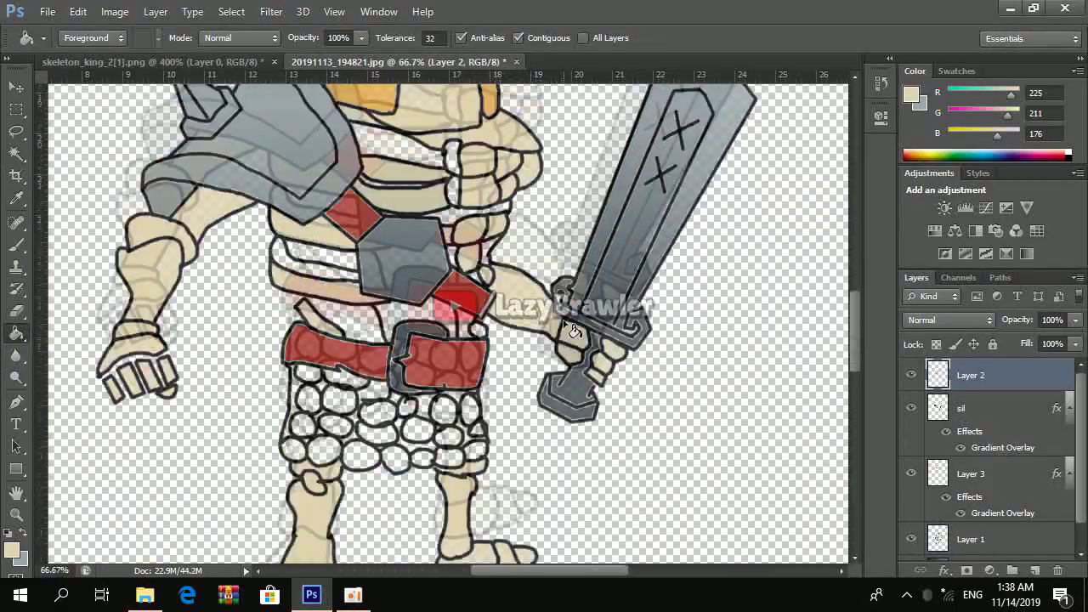
scroll(498, 331, up, 5)
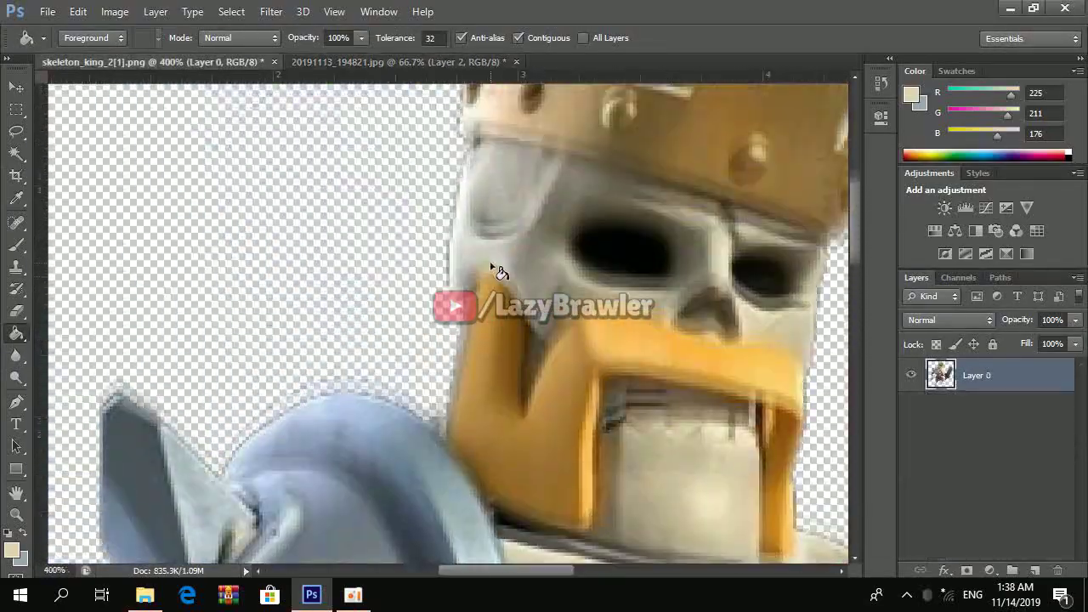
scroll(499, 270, down, 3)
scroll(497, 246, down, 3)
scroll(496, 212, down, 2)
scroll(493, 179, down, 2)
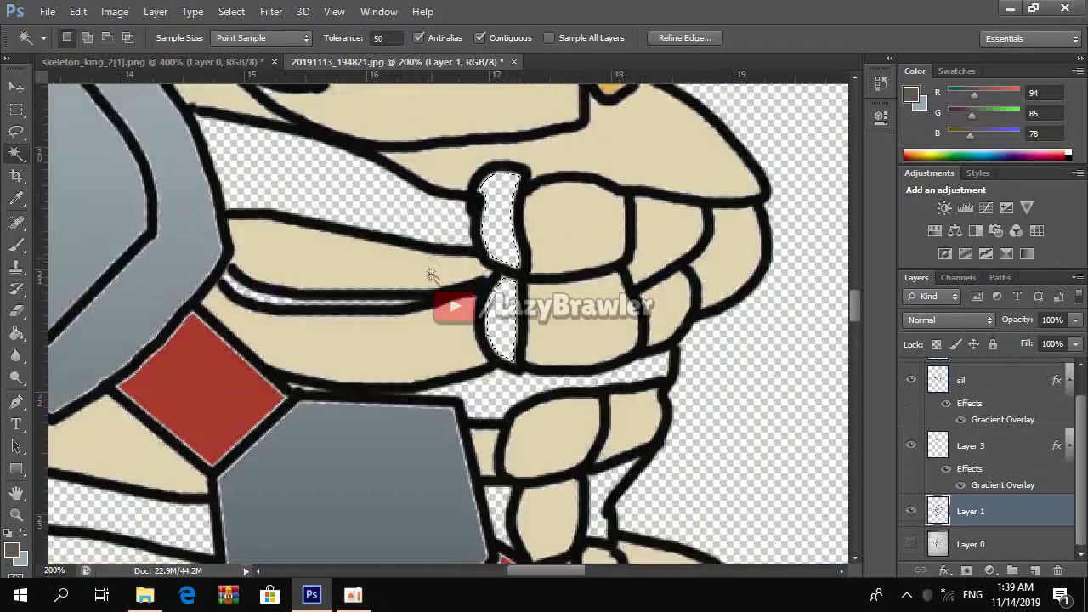
Add a new layer for the light tan bone fill with the Paint Bucket ready
scroll(431, 274, down, 3)
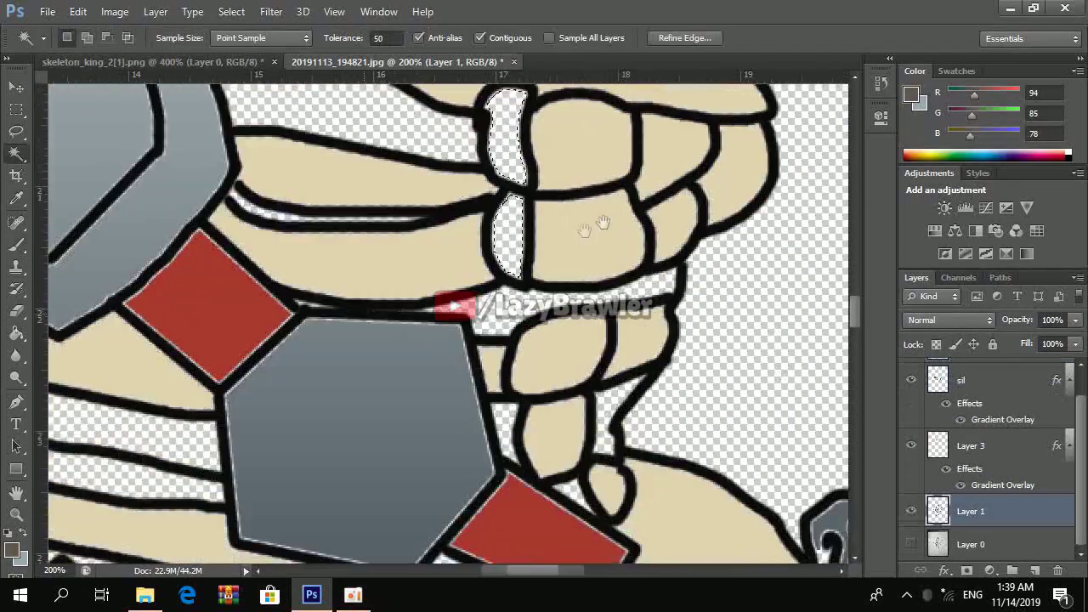
scroll(595, 224, down, 3)
scroll(552, 298, down, 3)
scroll(534, 377, down, 3)
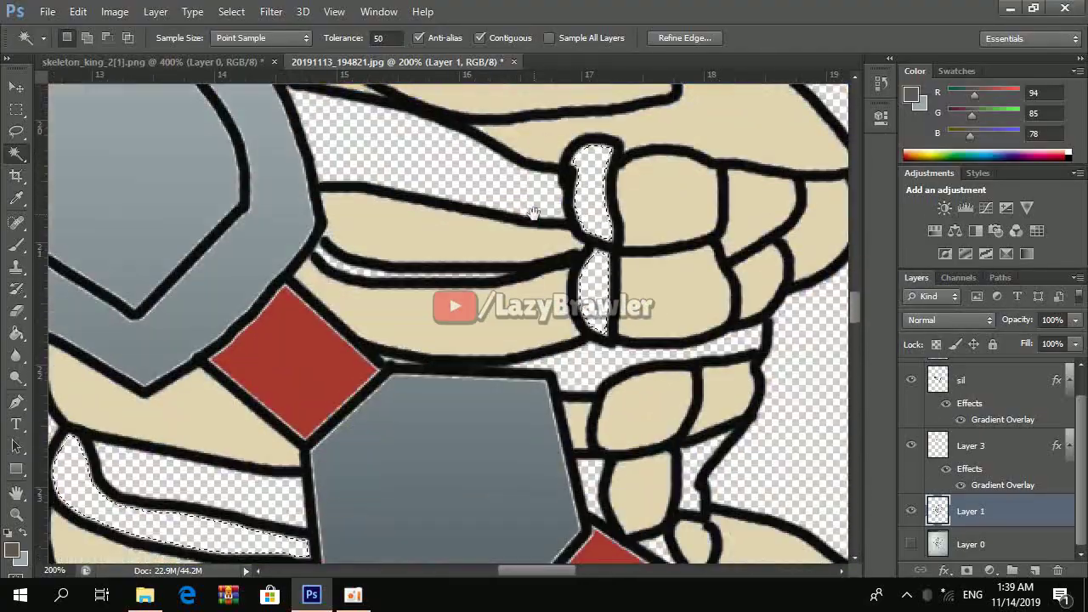
key(ctrl+shift+alt+n)
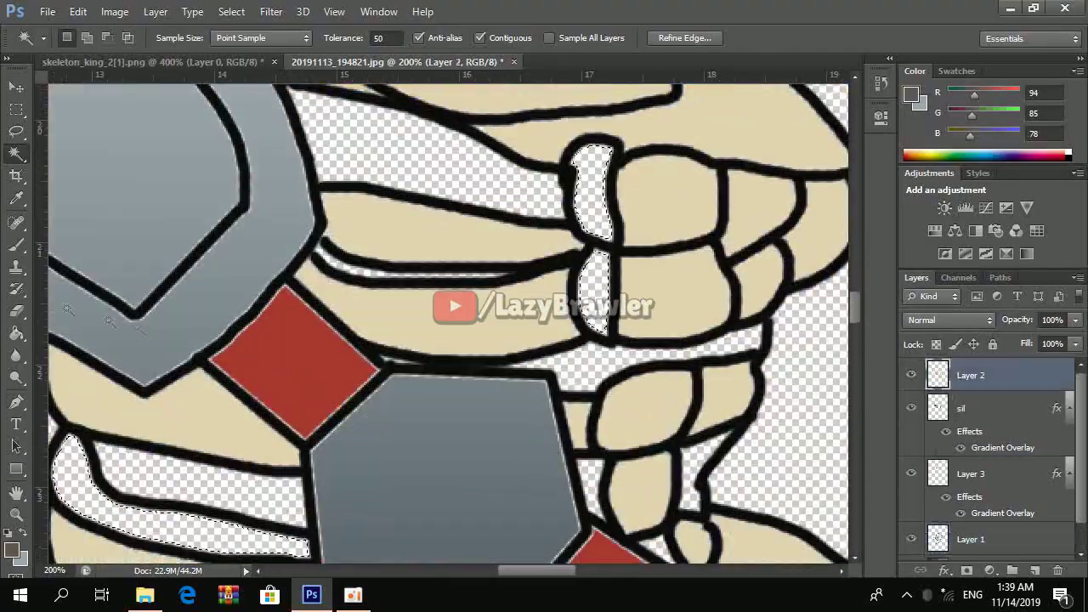
key(g)
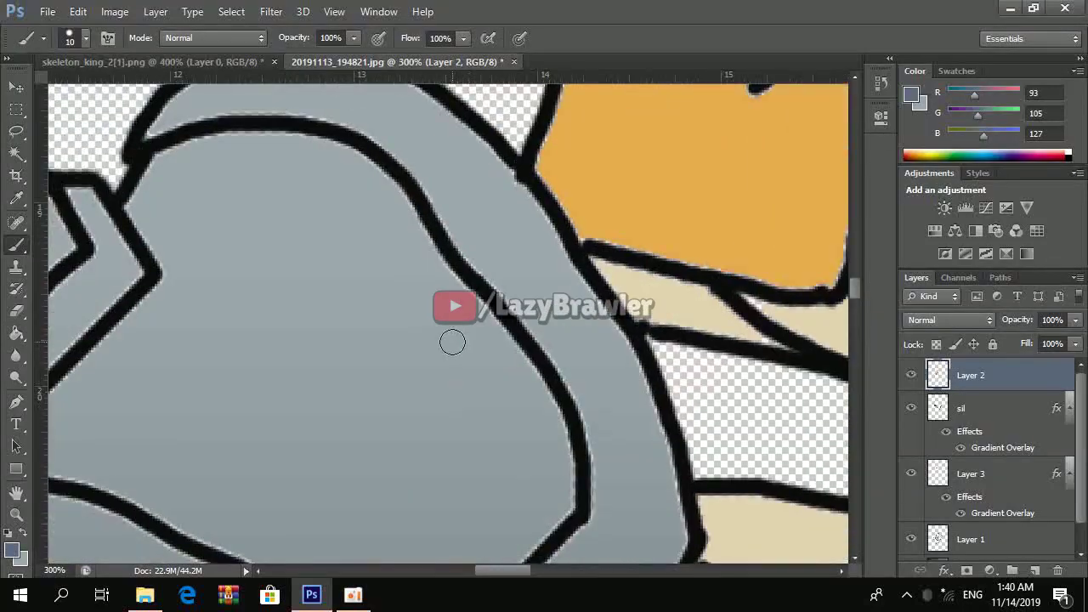
Brush dark shading across the shoulder armour at size 45 and erase the overspill
click(77, 37)
key(Return)
drag(348, 281, 451, 316)
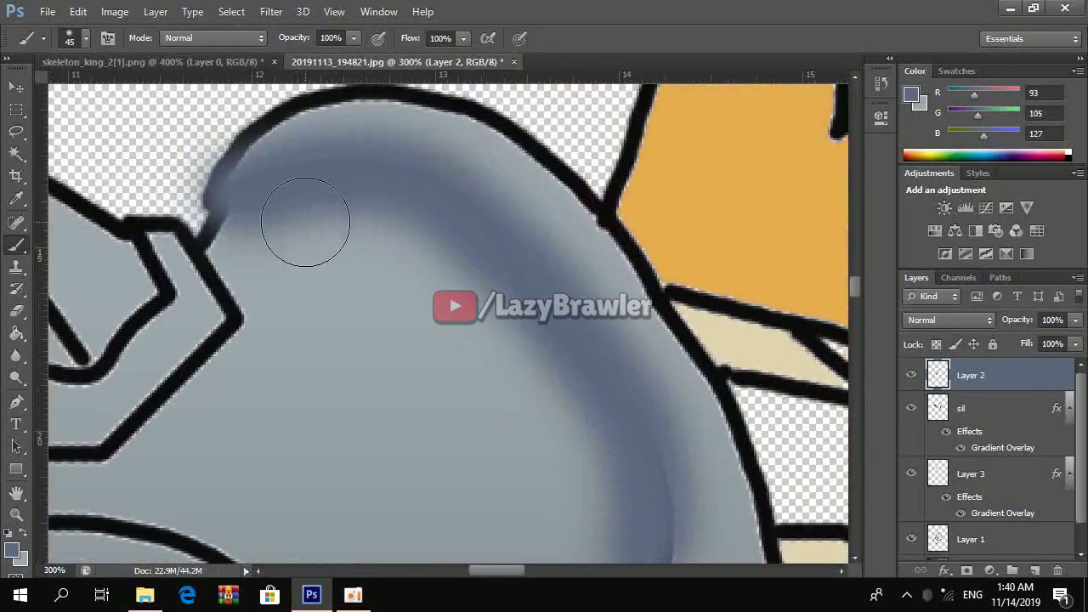
key(e)
drag(345, 150, 638, 377)
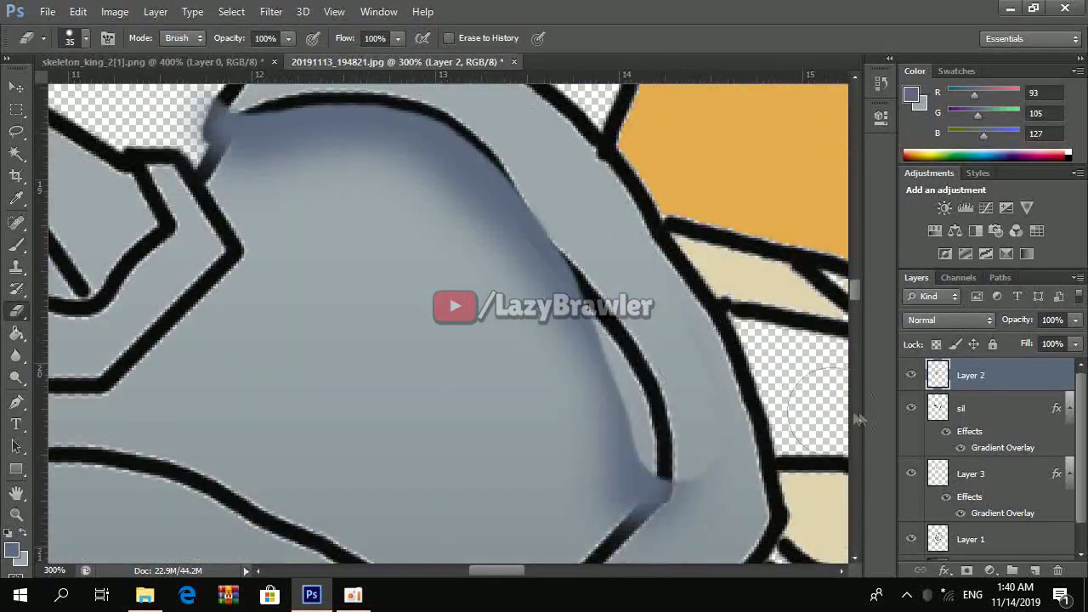
key(ctrl+0)
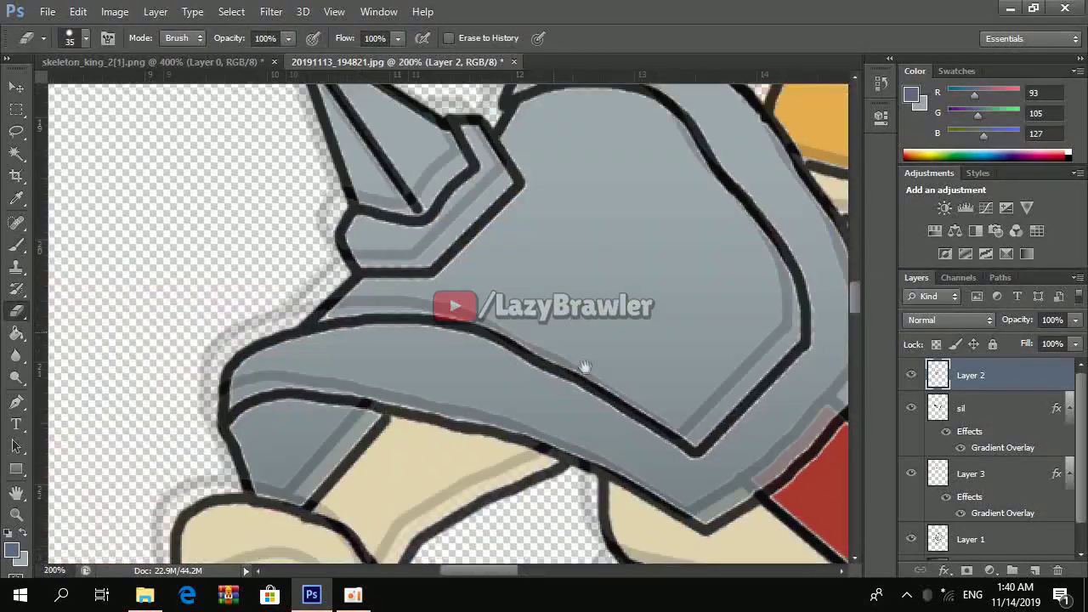
Zoom in on the crown on Layer 3 and undo the brown blob over the middle hole
key(alt+bracketleft)
key(alt+bracketleft)
key(alt+bracketleft)
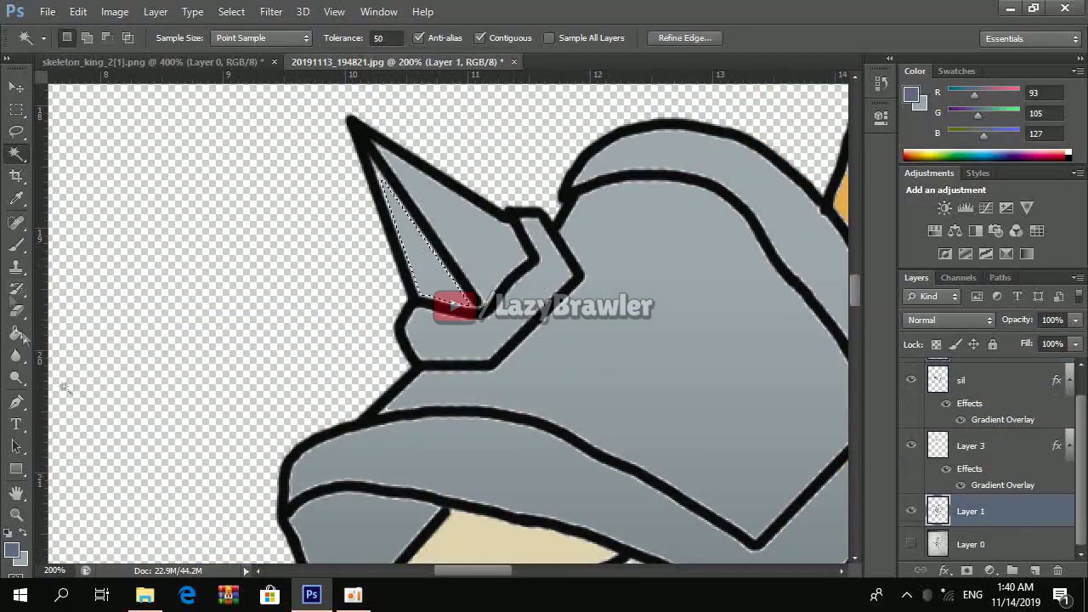
key(alt+bracketright)
key(alt+bracketright)
key(alt+bracketright)
key(g)
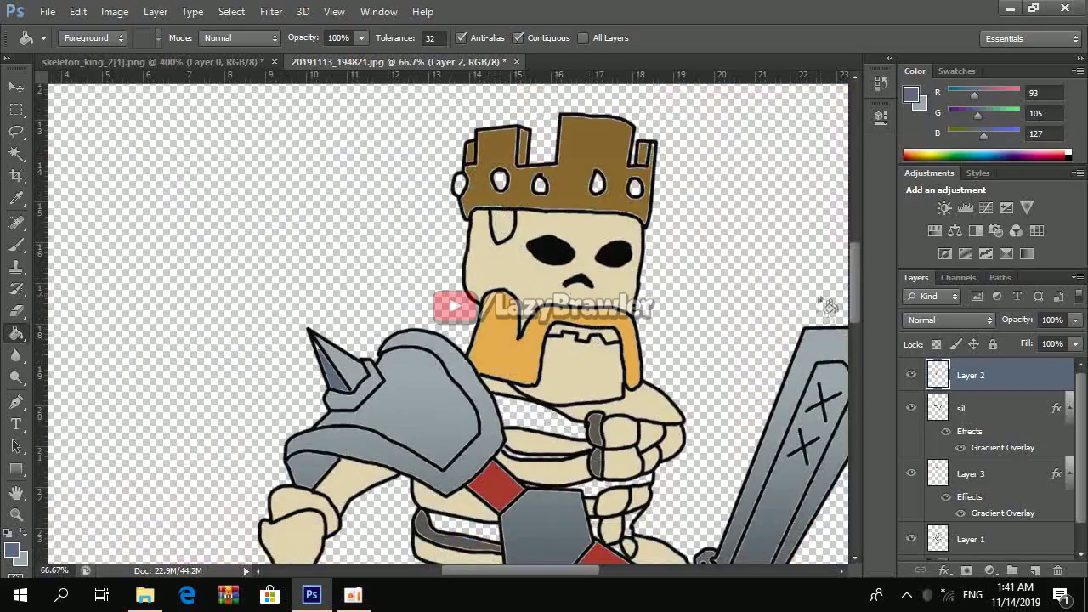
click(925, 445)
key(b)
key(ctrl+plus)
key(ctrl+plus)
drag(662, 249, 626, 243)
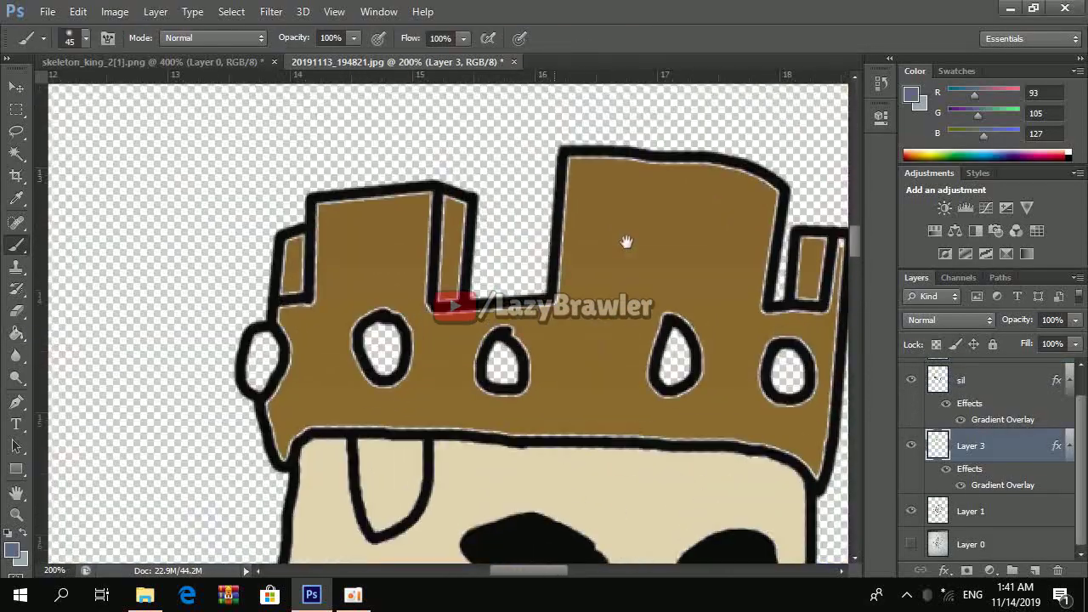
key(ctrl+z)
Paint the left crown oval's interior on Layer 3 and move line-art Layer 1 to the top
click(971, 375)
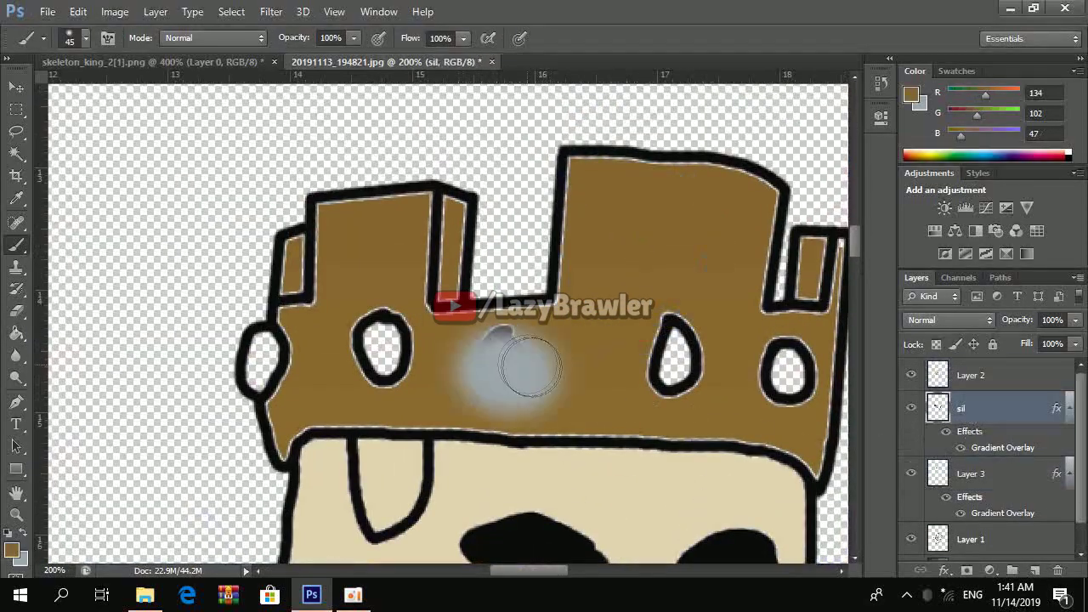
click(970, 473)
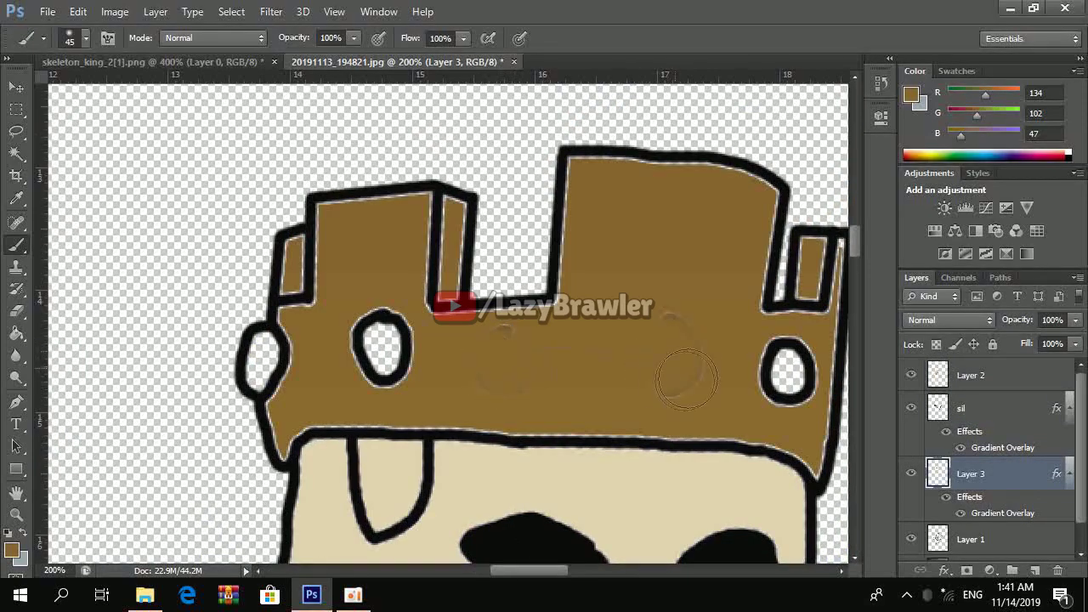
click(85, 37)
drag(263, 344, 285, 362)
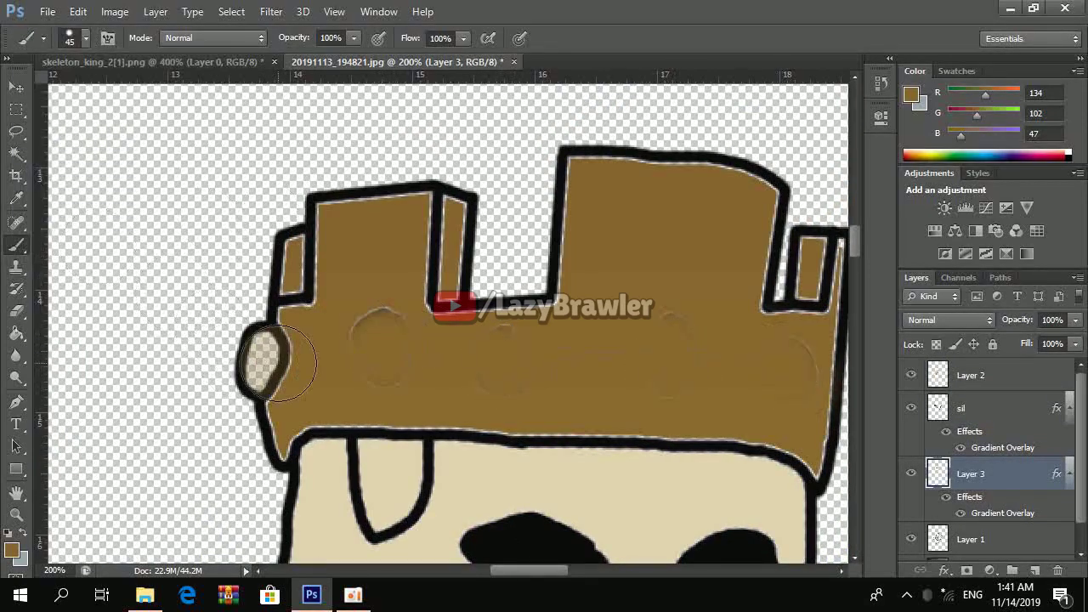
drag(970, 539, 970, 375)
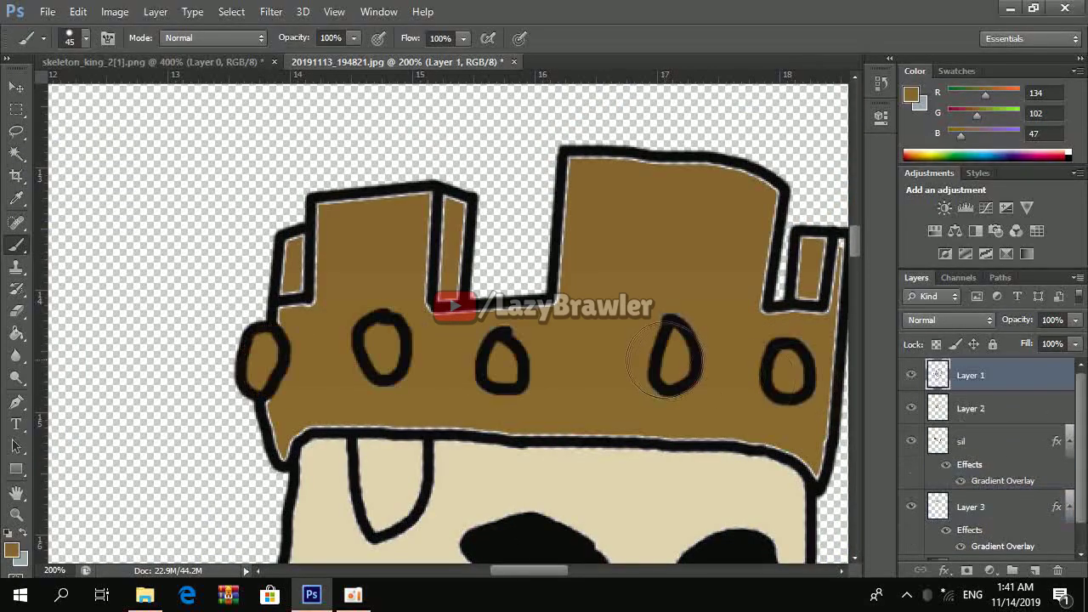
key(ctrl+0)
scroll(512, 322, up, 7)
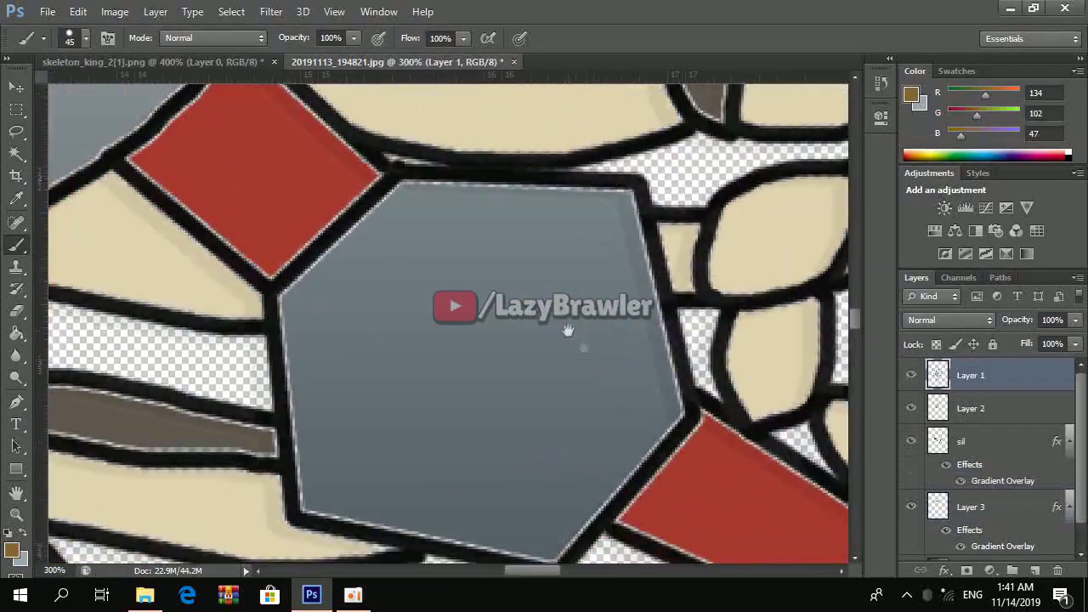
Paint the chest hexagon's interior lighter grey on a new layer
key(ctrl+shift+alt+n)
key(p)
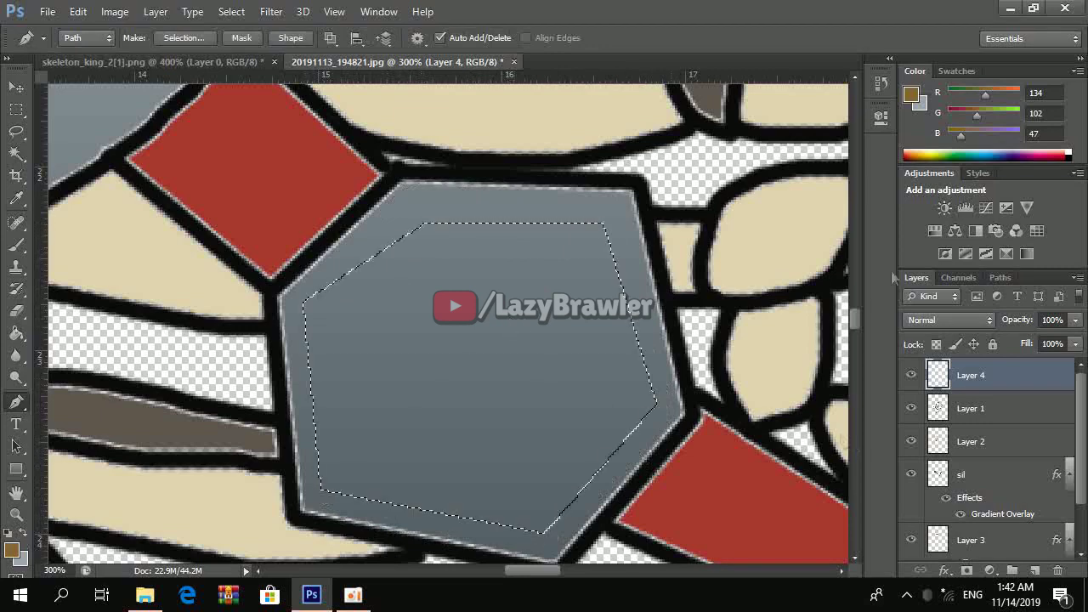
key(b)
alt+click(511, 256)
mouse_move(357, 272)
mouse_down()
mouse_move(388, 400)
mouse_move(612, 349)
mouse_up()
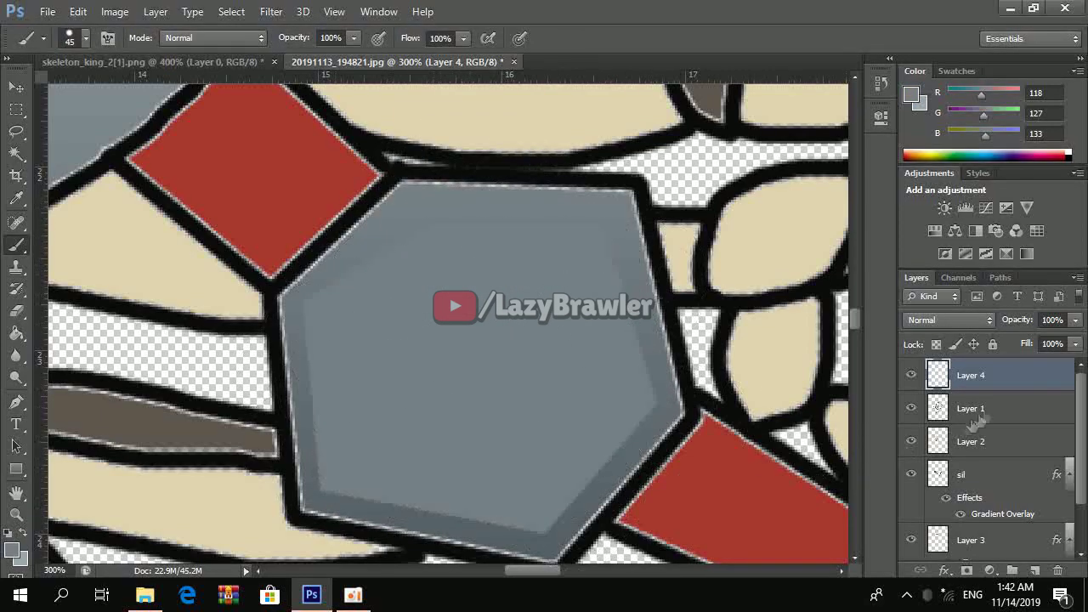
Duplicate the hexagon, shrink it to about 92%, and paint black lines inside its edges
key(ctrl+j)
key(ctrl+t)
drag(657, 223, 640, 245)
key(Return)
click(929, 411)
click(12, 549)
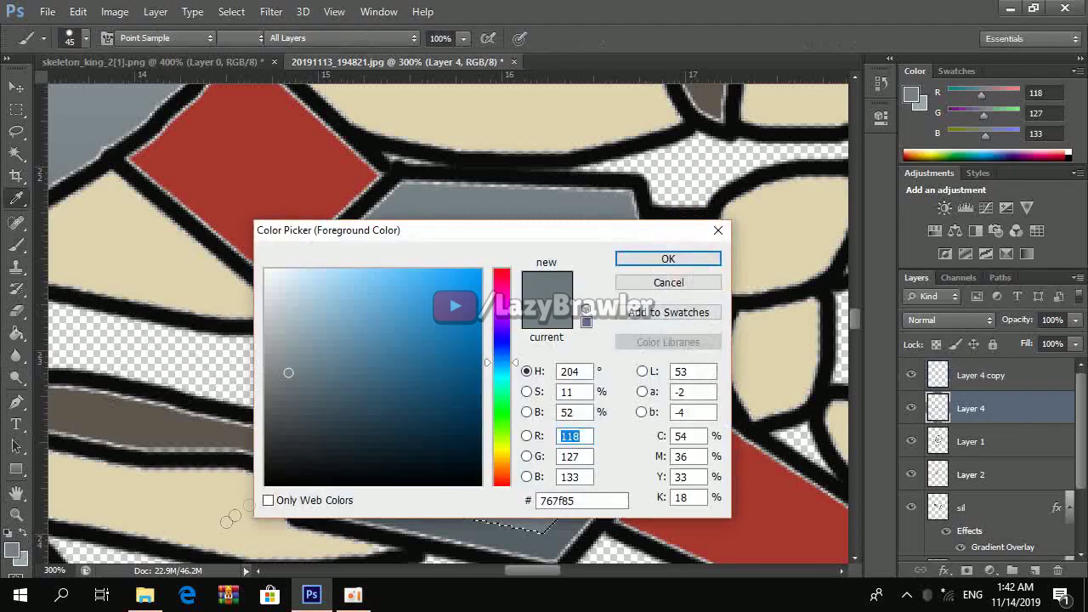
key(Escape)
key(d)
drag(446, 177, 612, 289)
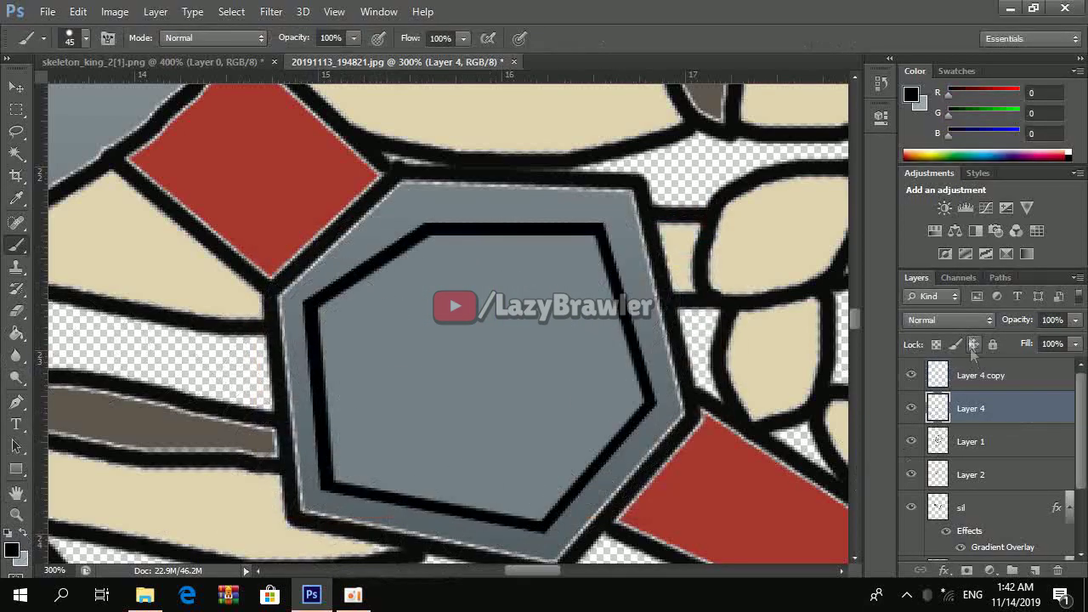
Set Layer 4's opacity to 50% to soften the black inner lines
text(50)
key(Return)
key(ctrl+0)
scroll(442, 380, up, 2)
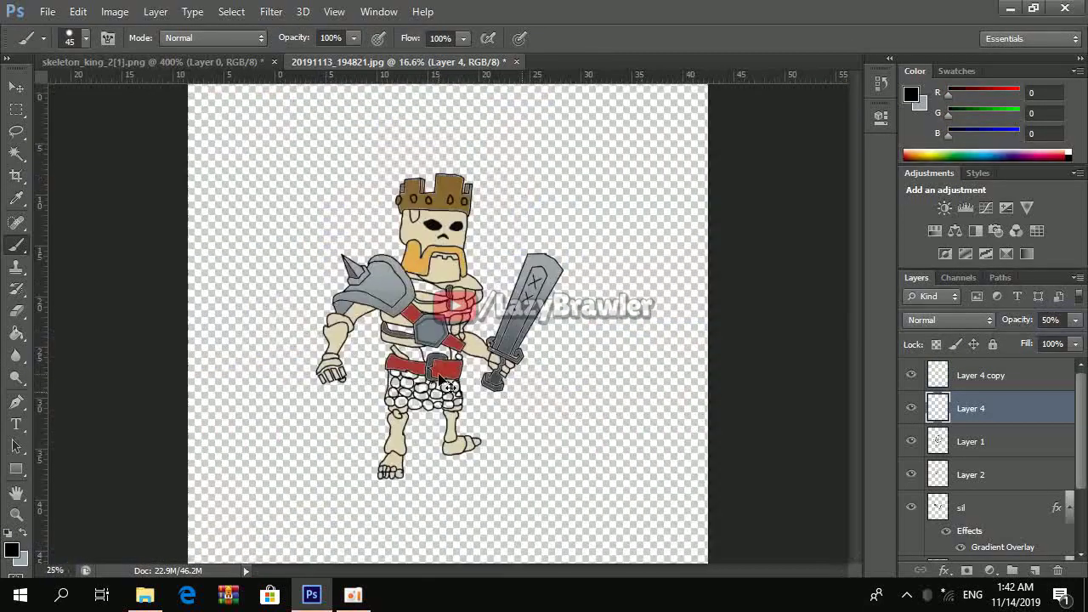
scroll(442, 380, up, 3)
scroll(442, 380, up, 3)
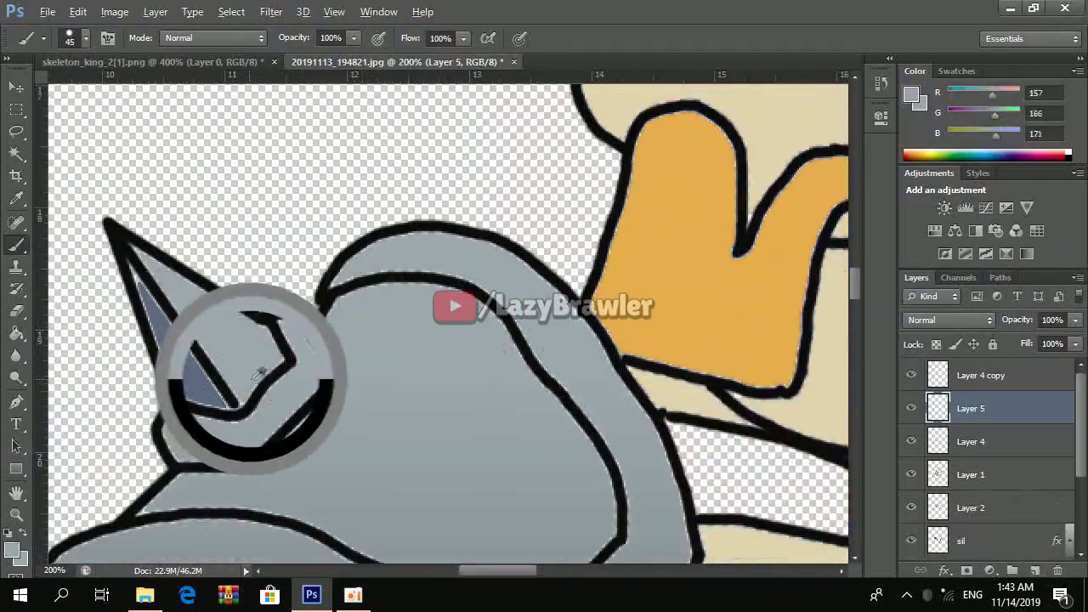
On a new Layer 6, paint a soft black shadow along the shoulder armour's inner edge
click(85, 38)
click(1035, 570)
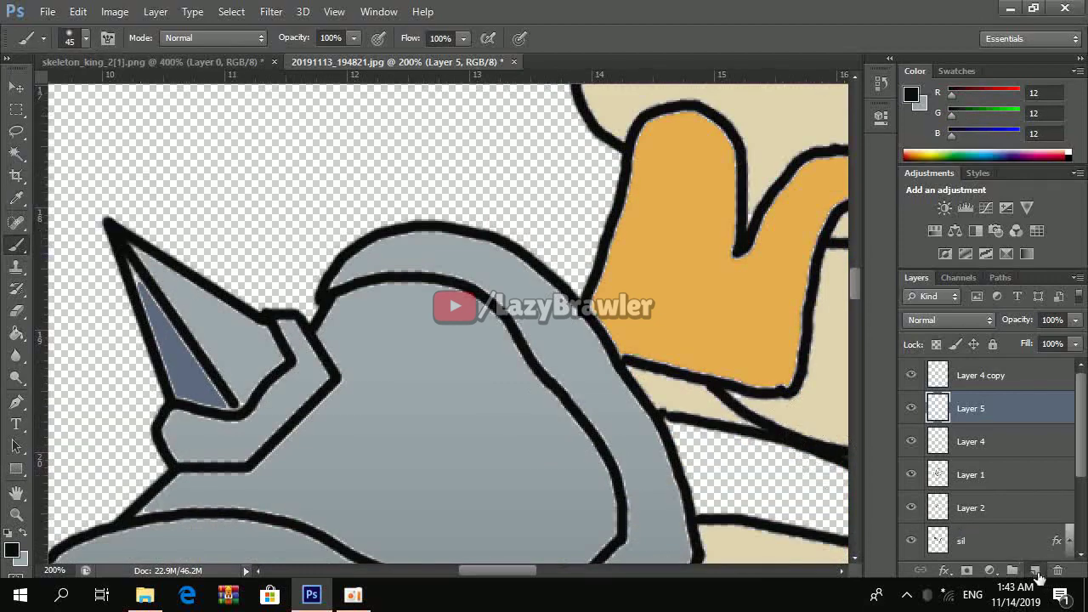
drag(336, 293, 561, 451)
key(ctrl+z)
drag(357, 304, 562, 451)
key(ctrl+z)
scroll(562, 451, down, 1)
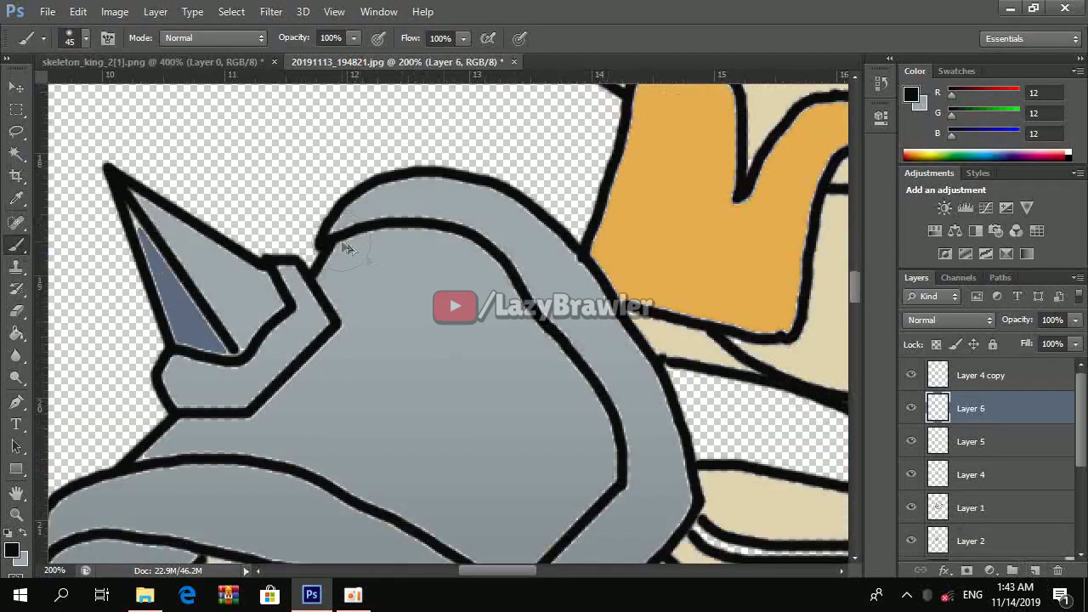
drag(347, 245, 522, 473)
scroll(522, 473, down, 2)
mouse_move(522, 374)
mouse_down()
mouse_move(596, 348)
mouse_move(497, 429)
mouse_up()
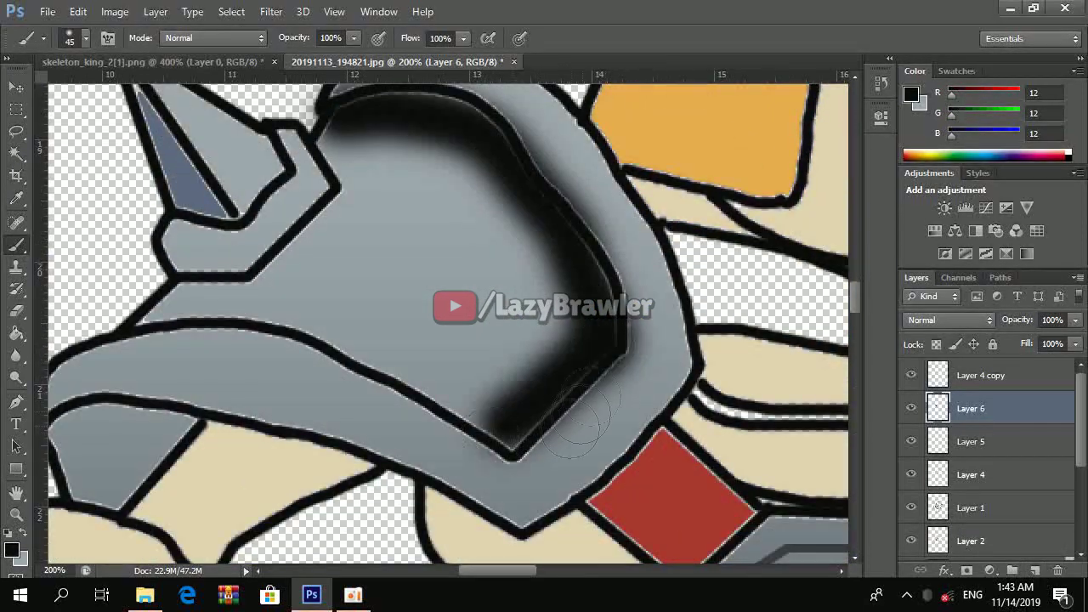
Toggle Layer 6 and Layer 4 copy visibility to compare the armour shading
key(w)
key(alt+bracketright)
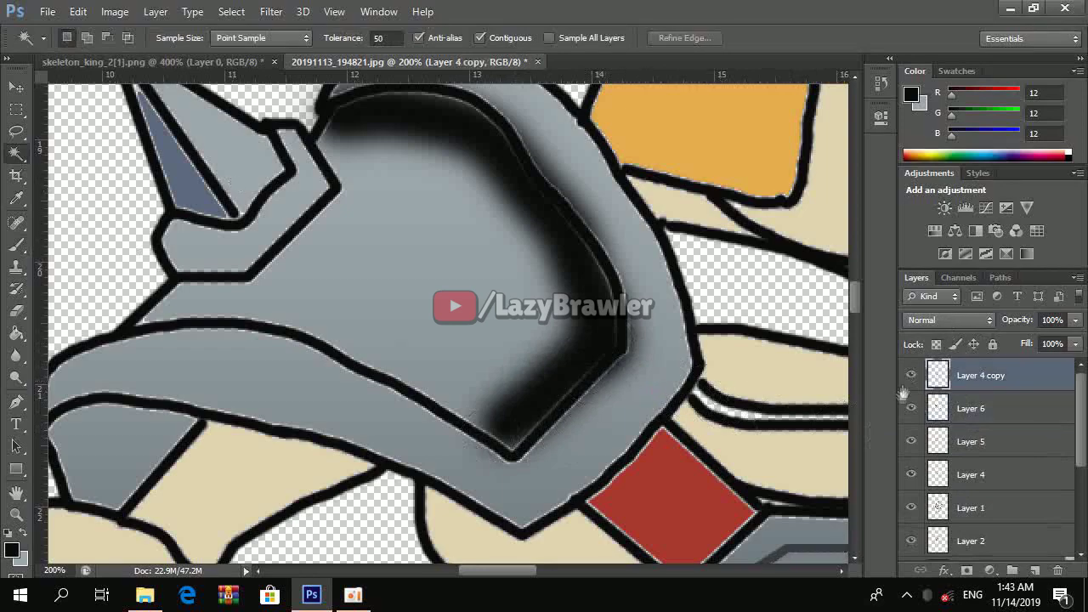
click(910, 408)
click(912, 409)
scroll(917, 382, down, 3)
click(912, 425)
scroll(919, 384, up, 1)
key(ctrl+0)
scroll(1011, 445, up, 3)
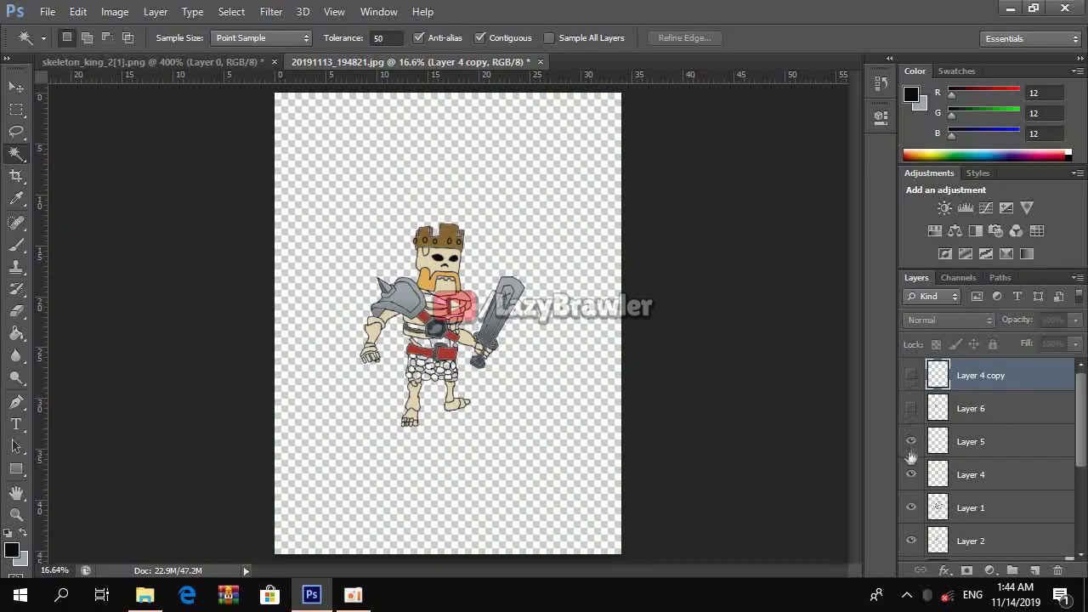
Move Layer 1 to the top of the stack and set the shoulder shadow to 50% opacity
drag(978, 509, 1047, 376)
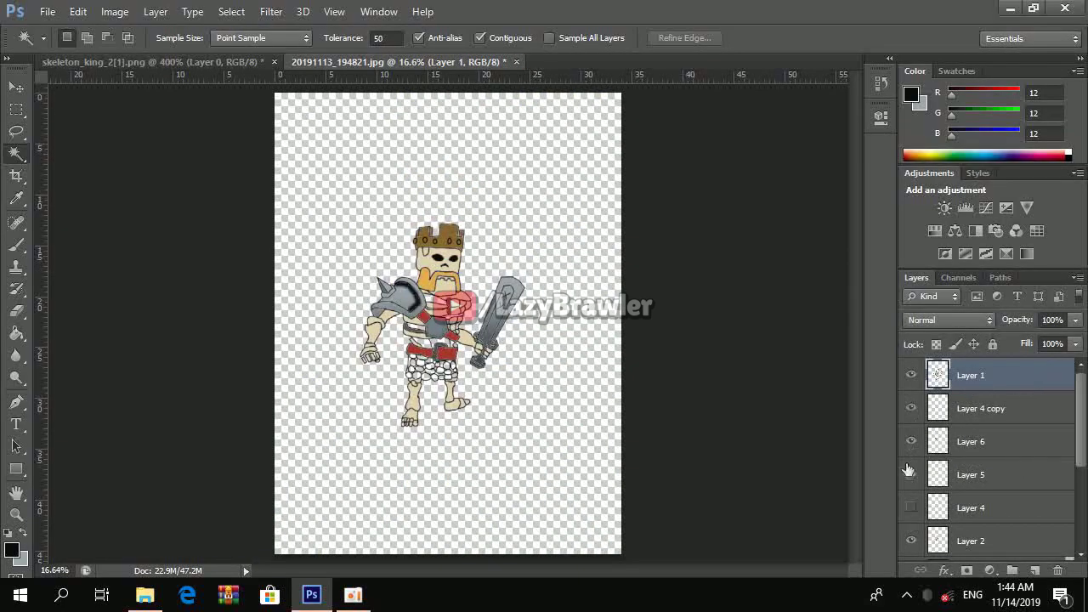
key(ctrl+plus)
key(ctrl+plus)
key(ctrl+plus)
scroll(511, 323, up, 2)
click(912, 408)
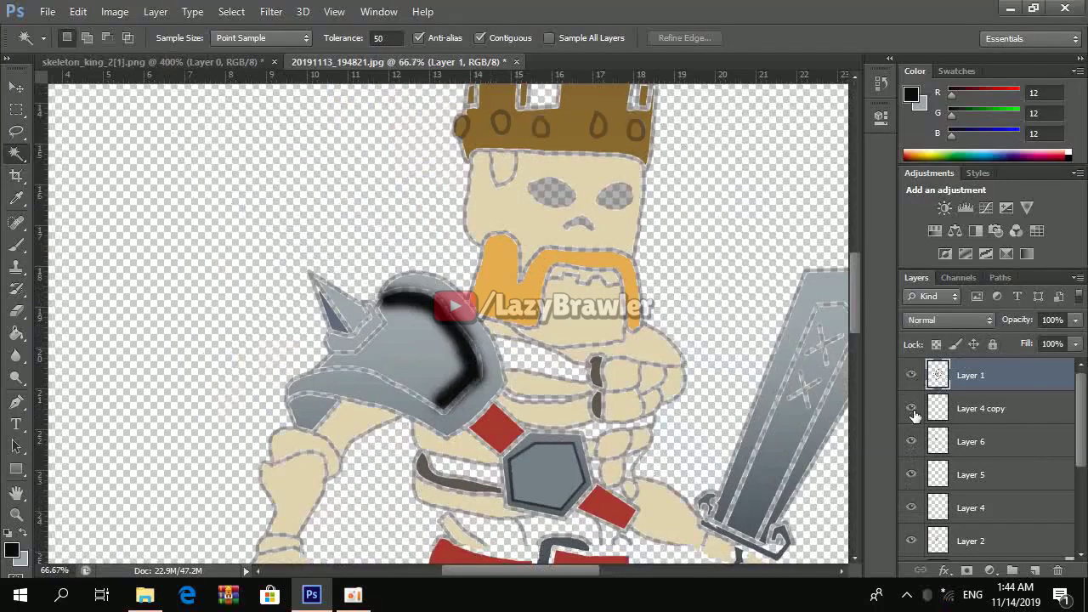
text(50)
key(Return)
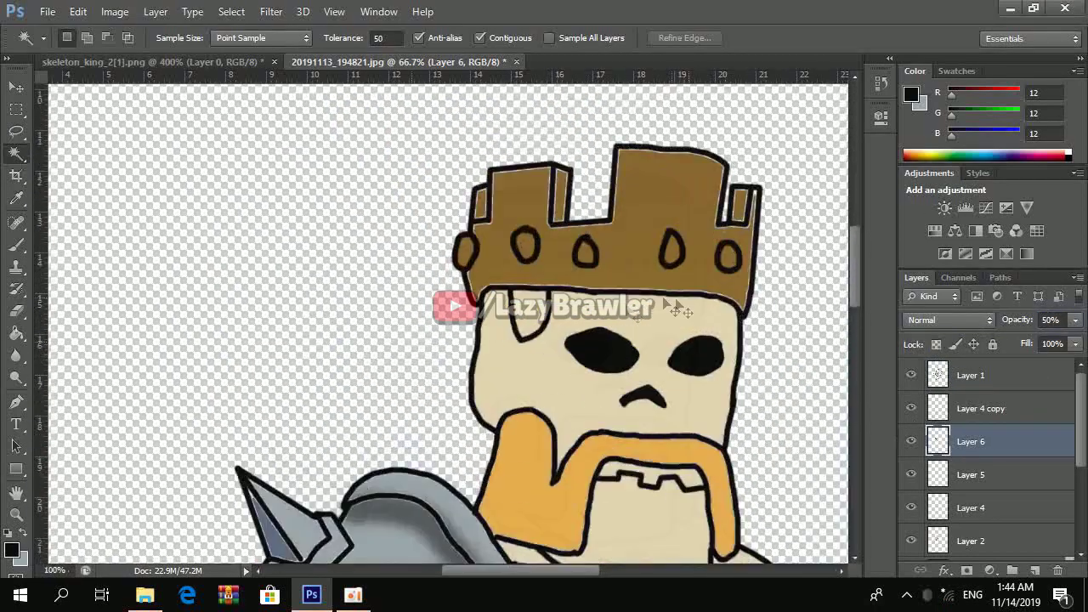
Try grey shading in the eye socket, then undo it
scroll(550, 385, up, 5)
key(b)
mouse_move(493, 255)
mouse_down()
mouse_move(593, 217)
mouse_move(562, 280)
mouse_up()
key(ctrl+z)
scroll(595, 297, down, 3)
scroll(538, 351, down, 4)
scroll(510, 340, up, 6)
scroll(516, 273, down, 2)
Magic Wand select the gap below the chest hexagon using the line-art layer
key(w)
click(984, 375)
click(498, 376)
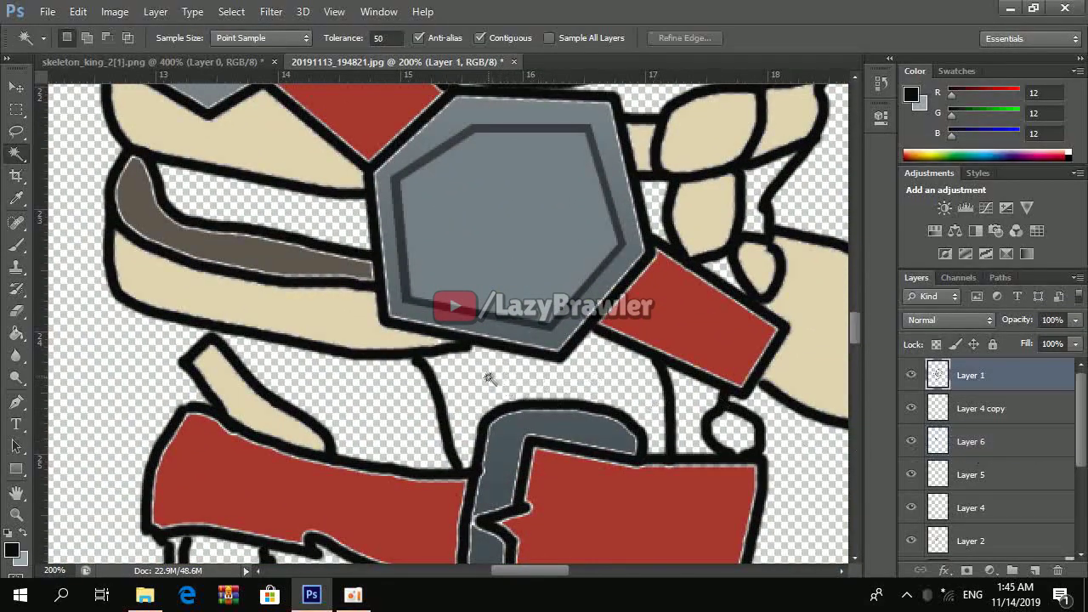
click(971, 441)
scroll(485, 362, up, 3)
scroll(510, 383, up, 1)
scroll(510, 383, down, 2)
Paint the selected gap below the hexagon dark grey on Layer 4 copy
key(b)
mouse_move(451, 417)
mouse_down()
mouse_move(544, 408)
mouse_move(637, 471)
mouse_up()
key(alt+bracketright)
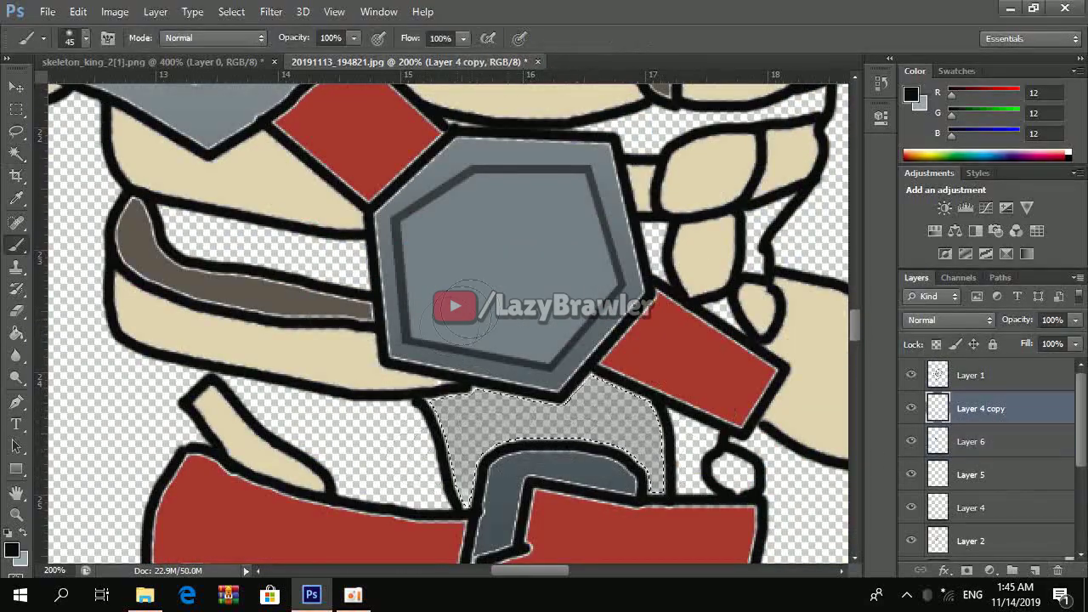
alt+click(536, 289)
mouse_move(510, 426)
mouse_down()
mouse_move(614, 419)
mouse_move(654, 443)
mouse_up()
click(12, 550)
click(309, 437)
key(Return)
right_click(80, 195)
mouse_move(510, 425)
mouse_down()
mouse_move(595, 400)
mouse_move(647, 451)
mouse_move(629, 472)
mouse_up()
double_click(16, 493)
click(978, 375)
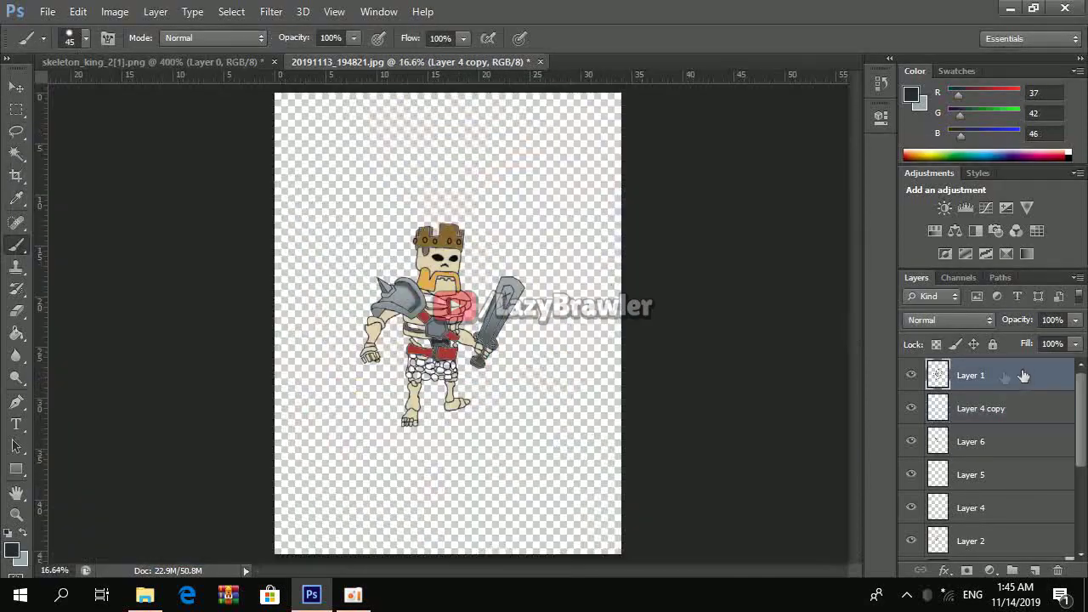
Add a 2 px black outside Stroke effect to the Layer 1 line art
double_click(1029, 375)
click(563, 272)
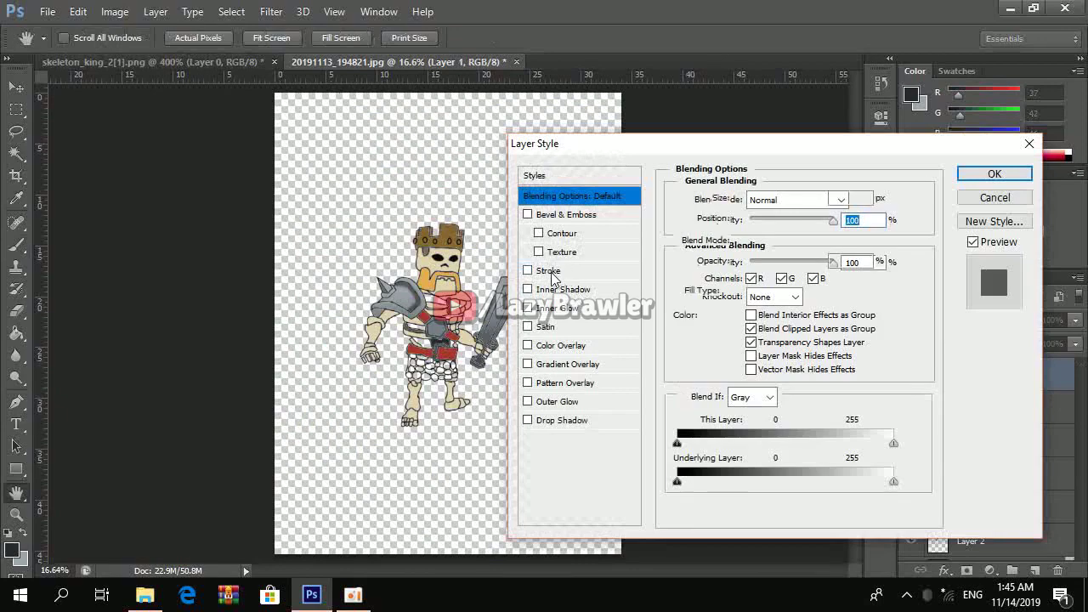
text(2)
key(Return)
key(b)
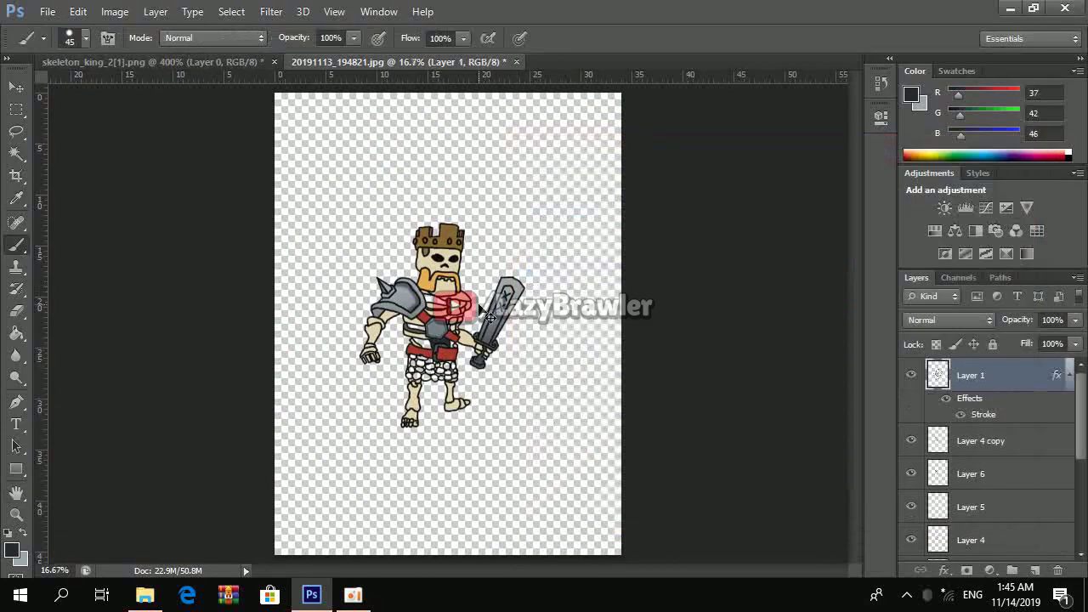
key(ctrl+plus)
key(ctrl+plus)
Lower the Layer 1 outline stroke opacity to about 50%
double_click(1020, 375)
click(549, 271)
drag(820, 263, 780, 264)
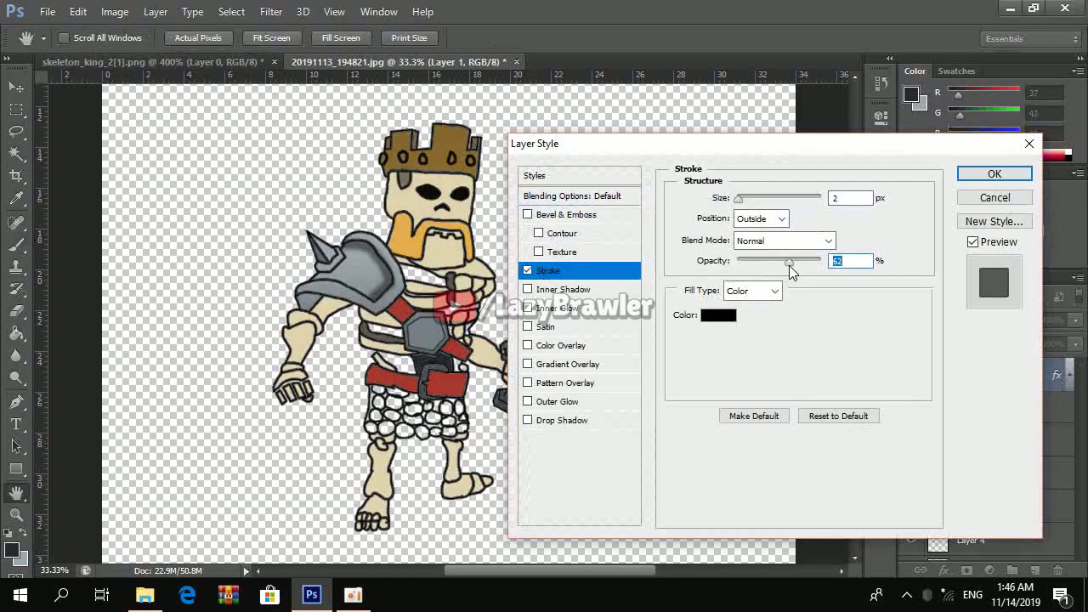
key(Return)
key(ctrl+plus)
key(ctrl+plus)
key(ctrl+plus)
scroll(757, 402, down, 5)
scroll(1073, 409, down, 3)
Magic Wand select chainmail stones on the Layer 1 line art
click(1029, 477)
key(ctrl+plus)
key(ctrl+plus)
key(w)
key(alt+period)
click(575, 347)
click(991, 367)
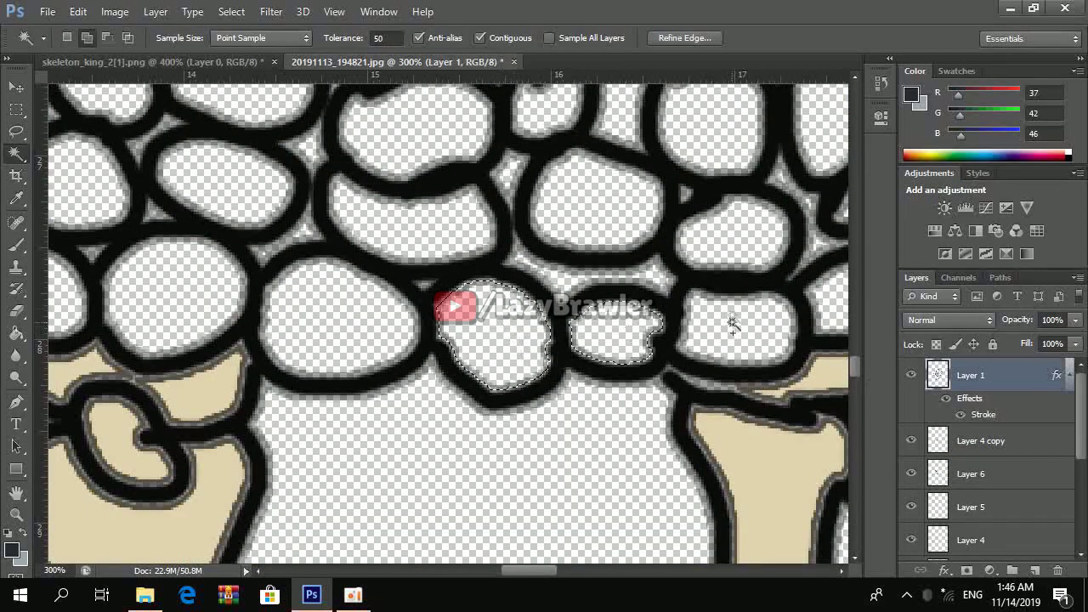
Add the remaining chainmail stones to the selection
drag(357, 324, 693, 323)
scroll(693, 322, up, 1)
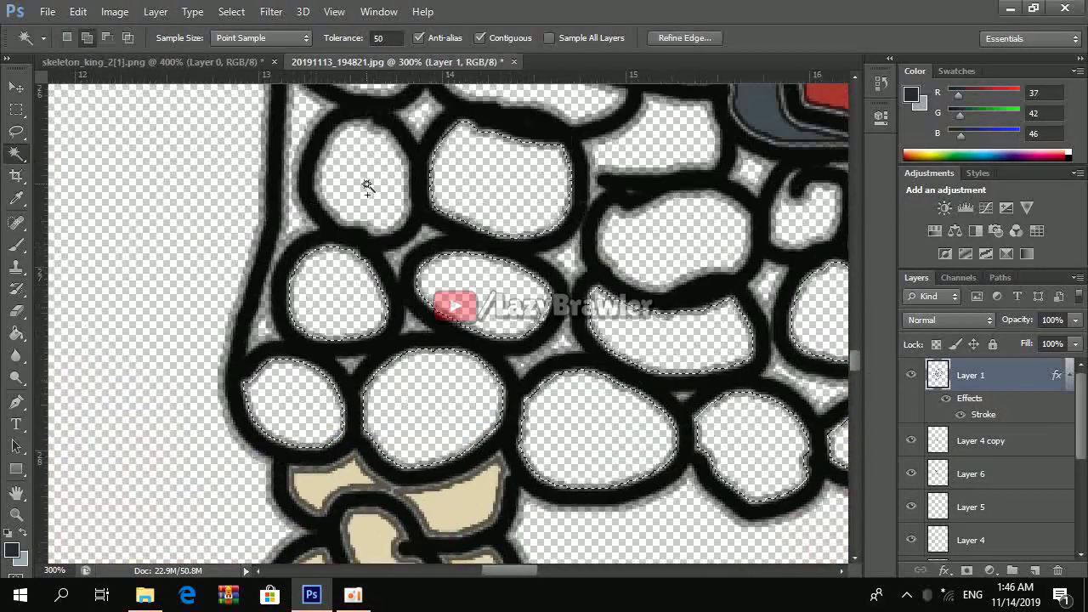
scroll(374, 153, up, 1)
scroll(382, 120, down, 1)
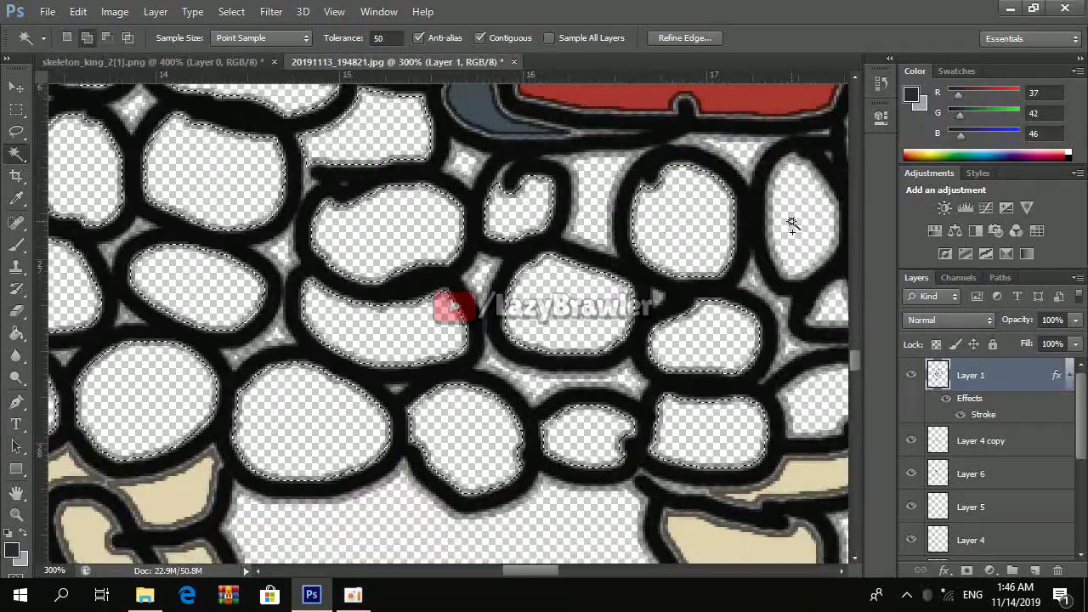
scroll(790, 218, right, 3)
key(ctrl+0)
scroll(1000, 456, down, 5)
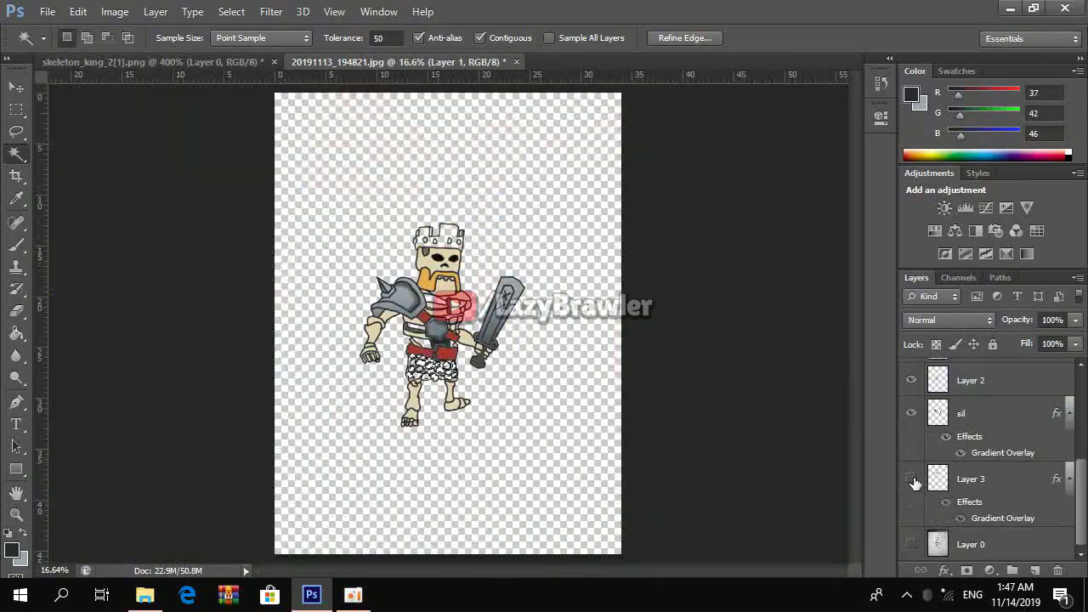
Paint the selected chainmail stones dark grey on the sil layer
click(943, 413)
scroll(466, 367, up, 4)
key(b)
drag(466, 364, 510, 382)
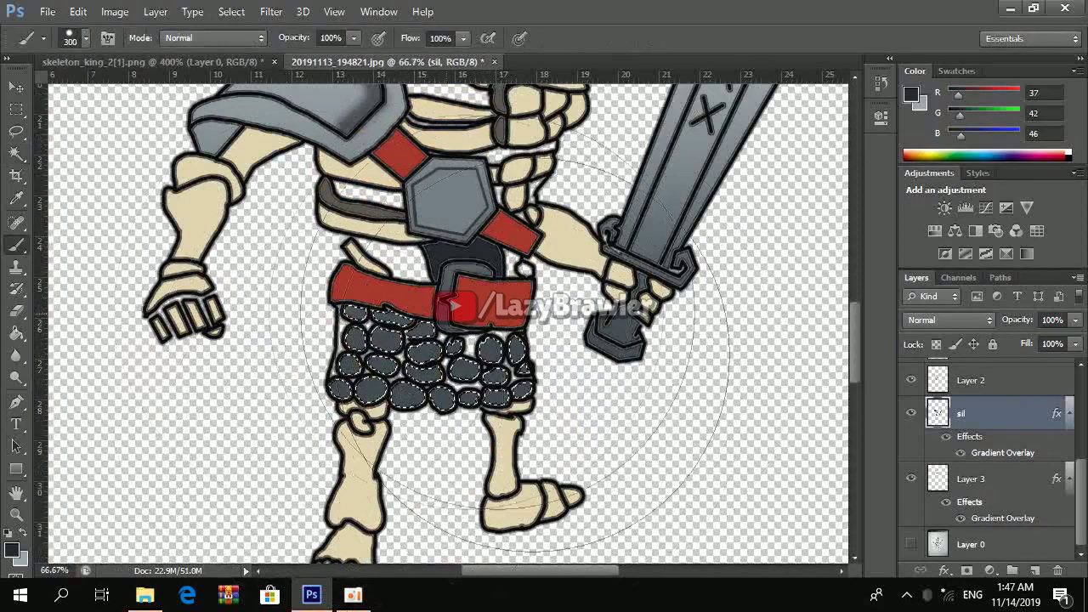
Raise the Layer 1 outline stroke opacity to 100%
scroll(706, 383, up, 1)
scroll(930, 382, up, 2)
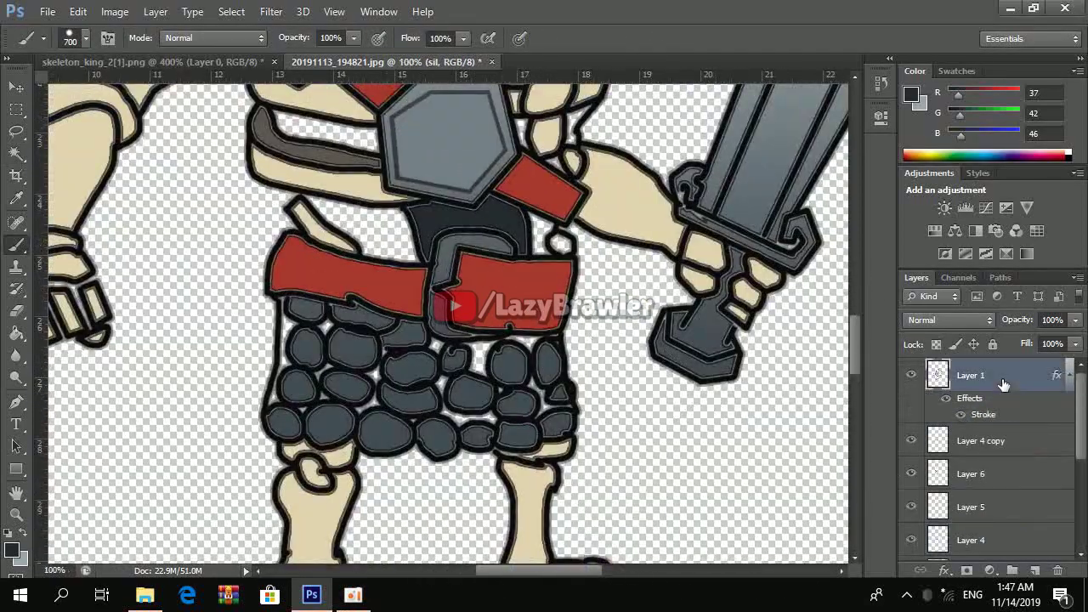
double_click(1071, 382)
click(551, 270)
drag(799, 263, 821, 263)
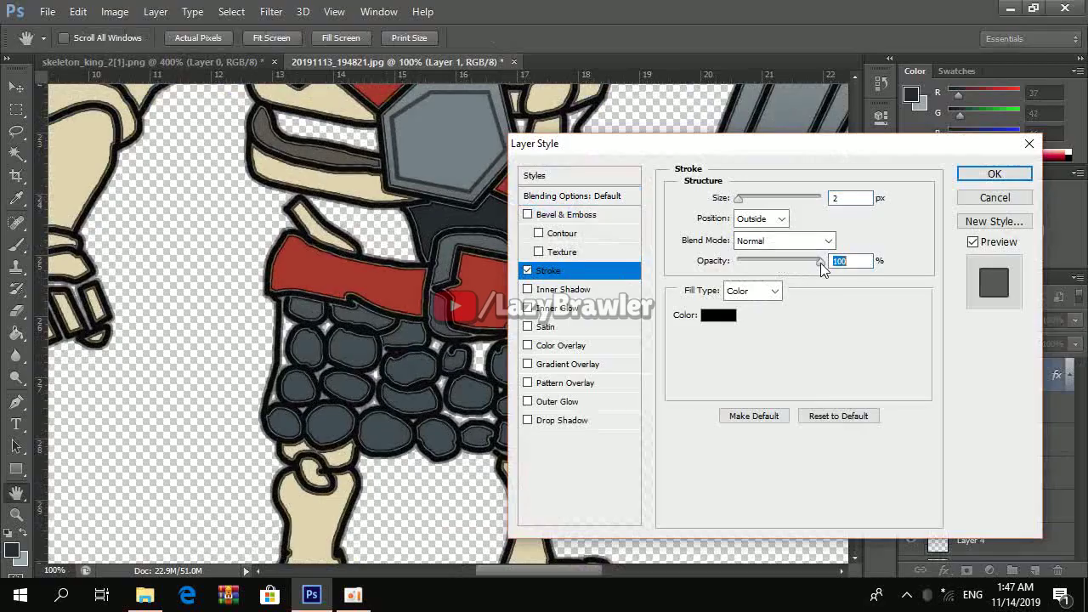
Apply the full-opacity outline stroke to Layer 1
key(Return)
scroll(554, 270, down, 1)
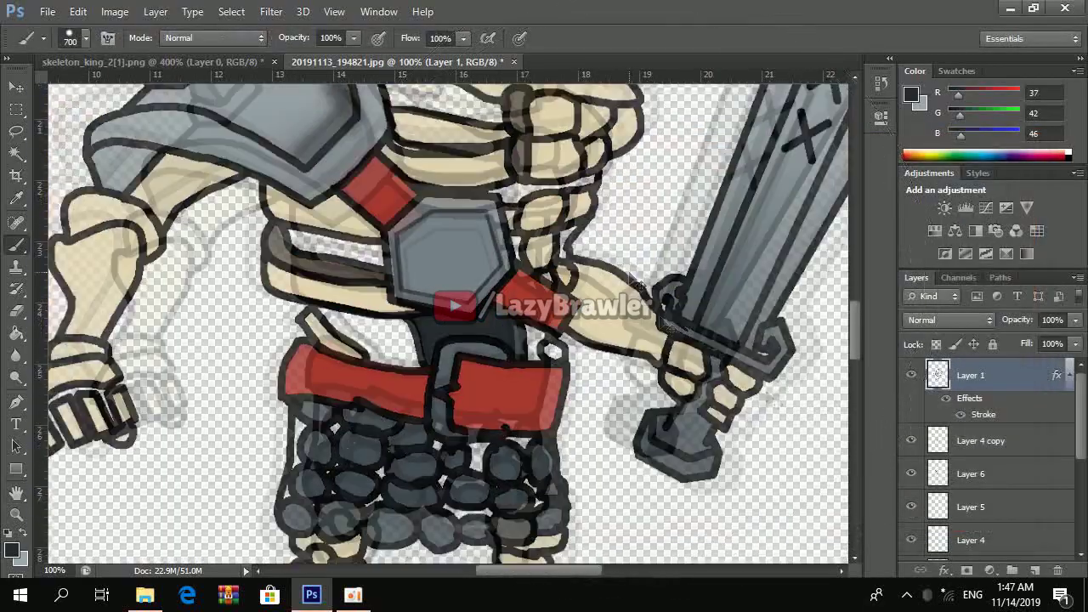
key(v)
scroll(554, 383, up, 3)
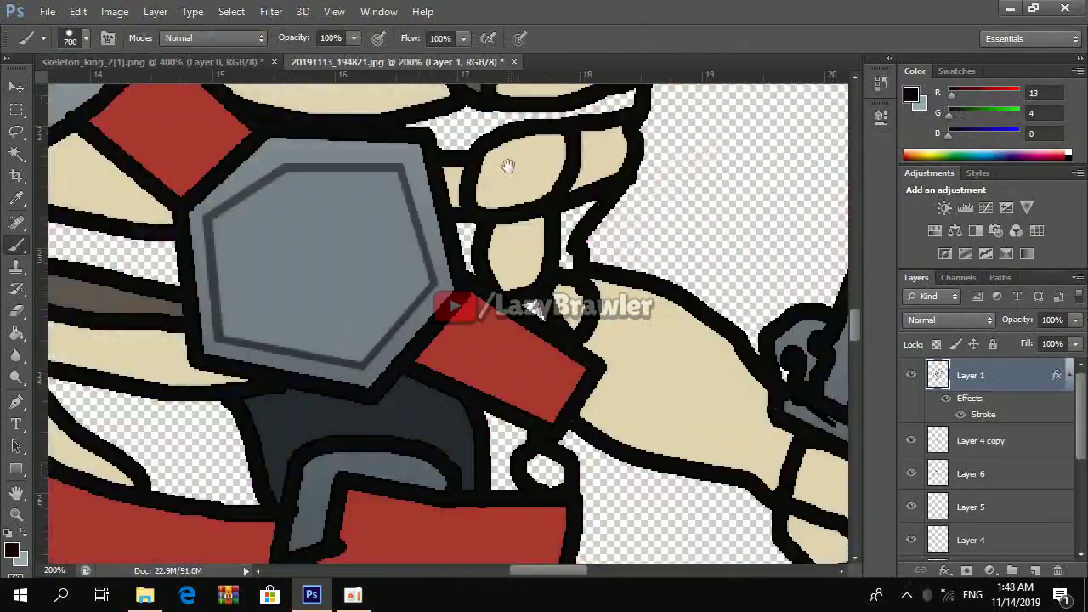
Paint dark rivet dots on the red belt on a new Overlay-blended layer
click(1034, 571)
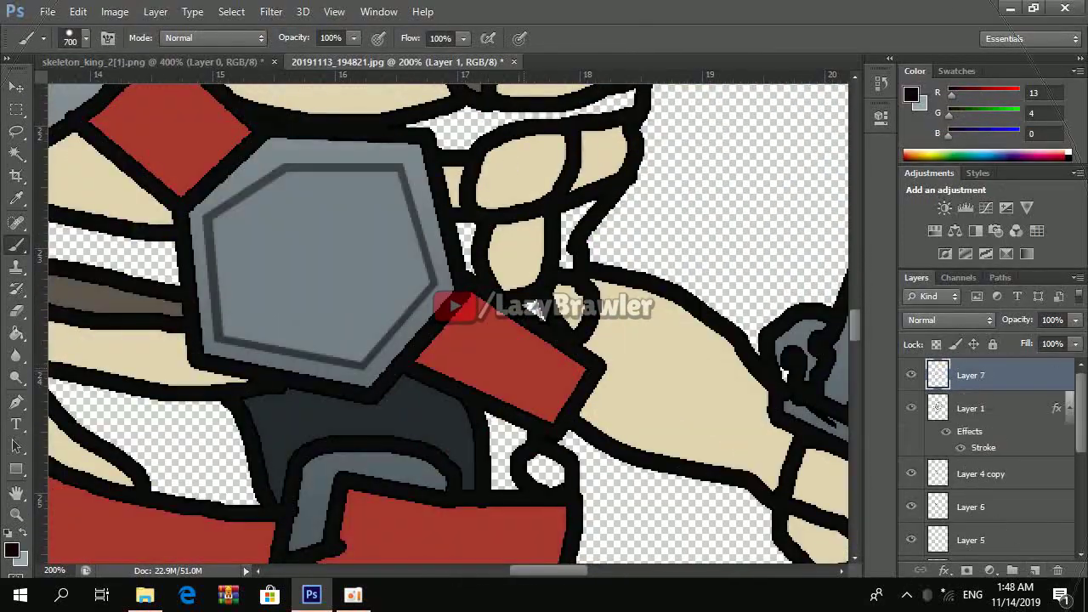
click(481, 348)
click(536, 374)
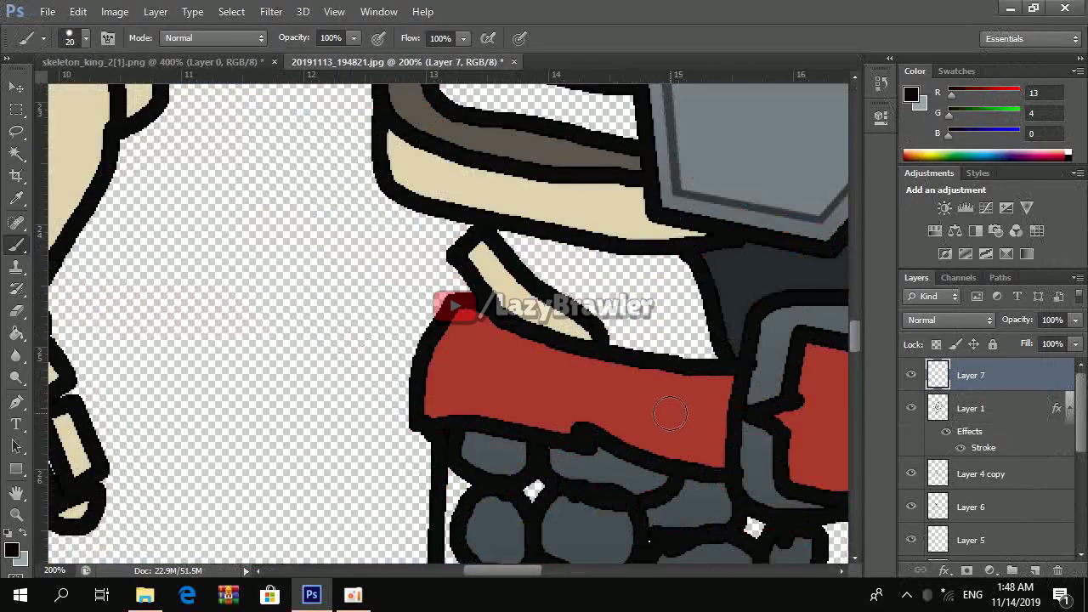
click(669, 413)
click(606, 399)
click(942, 319)
click(935, 340)
click(942, 319)
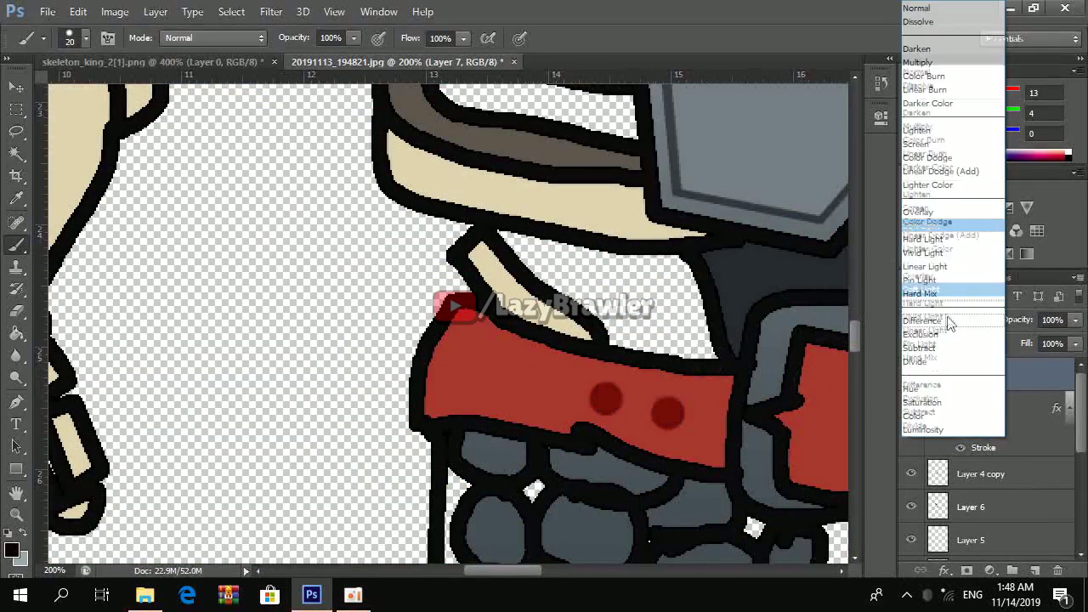
key(ctrl+0)
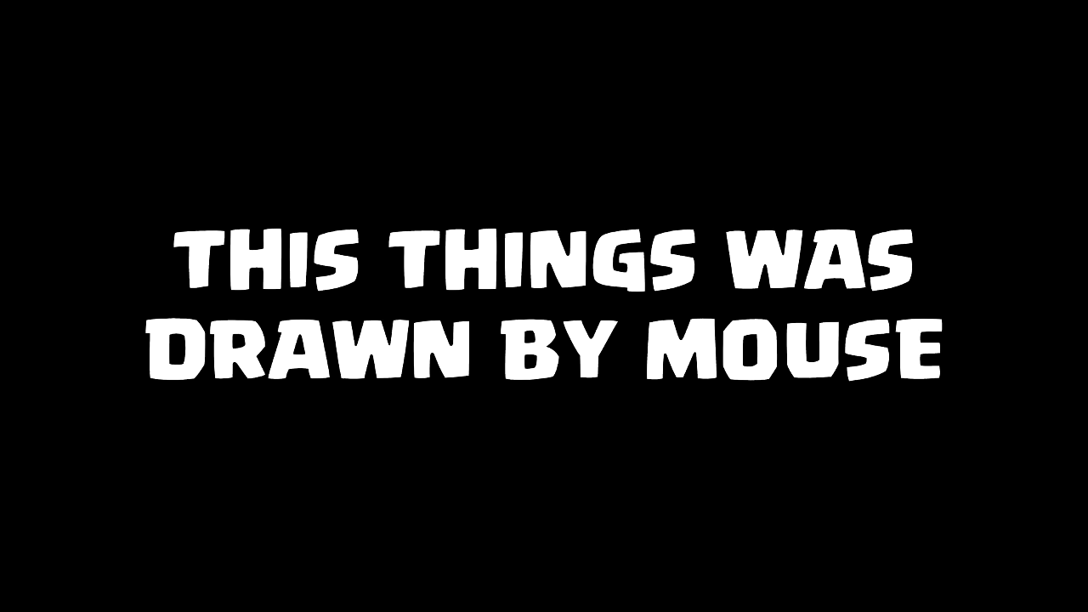